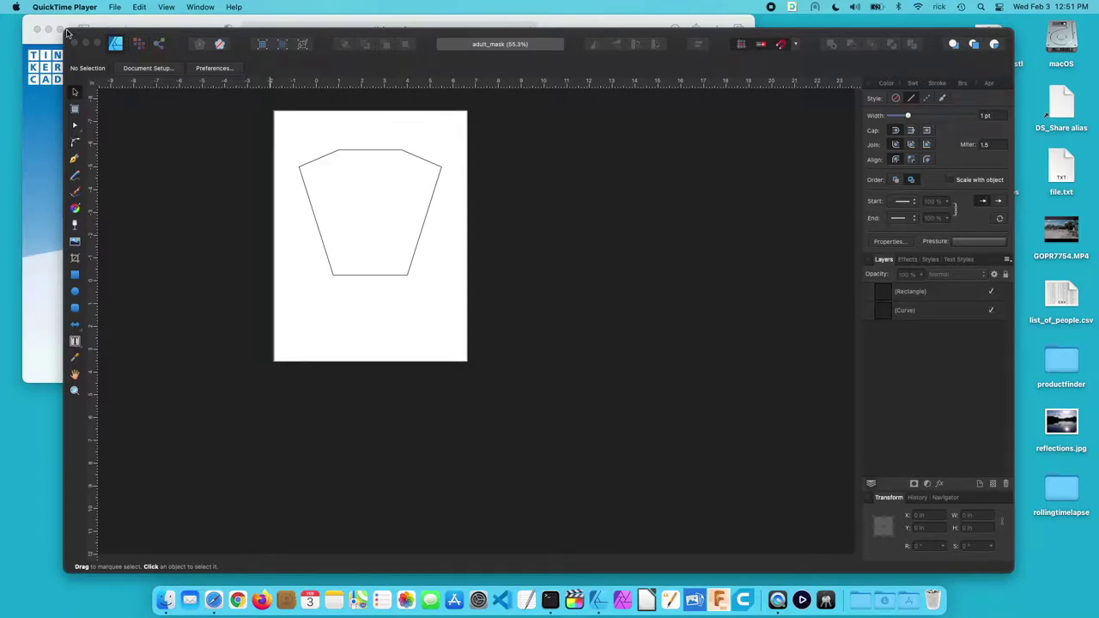
# Step: Narrow the Affinity Designer window so the Tinkercad browser shows on the left
pyautogui.click(69, 32)
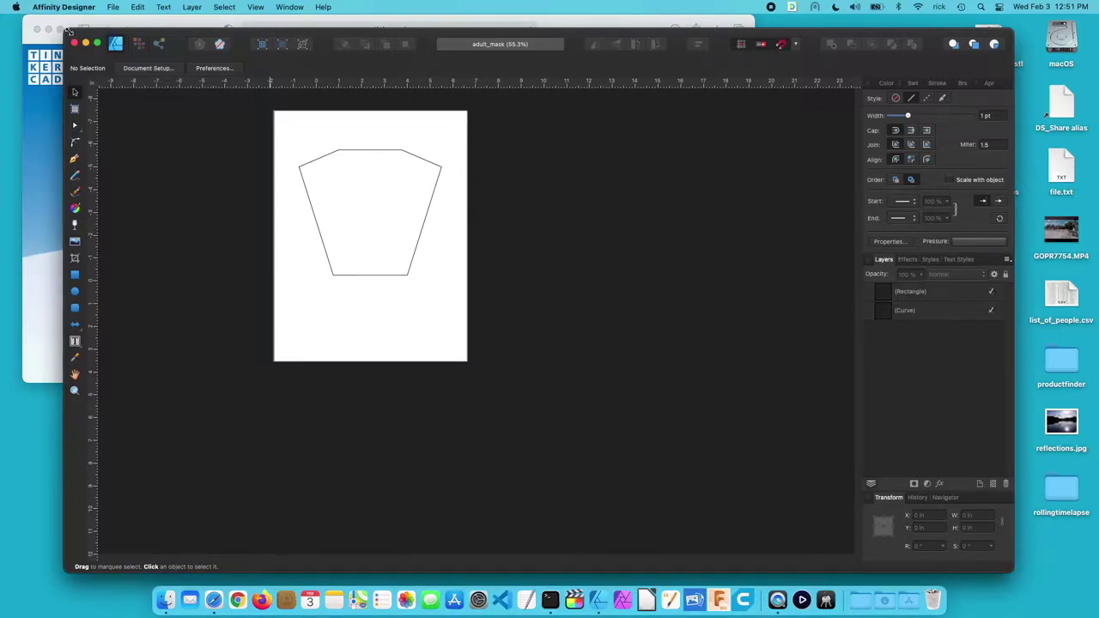
pyautogui.moveTo(69, 32); pyautogui.dragTo(343, 33)
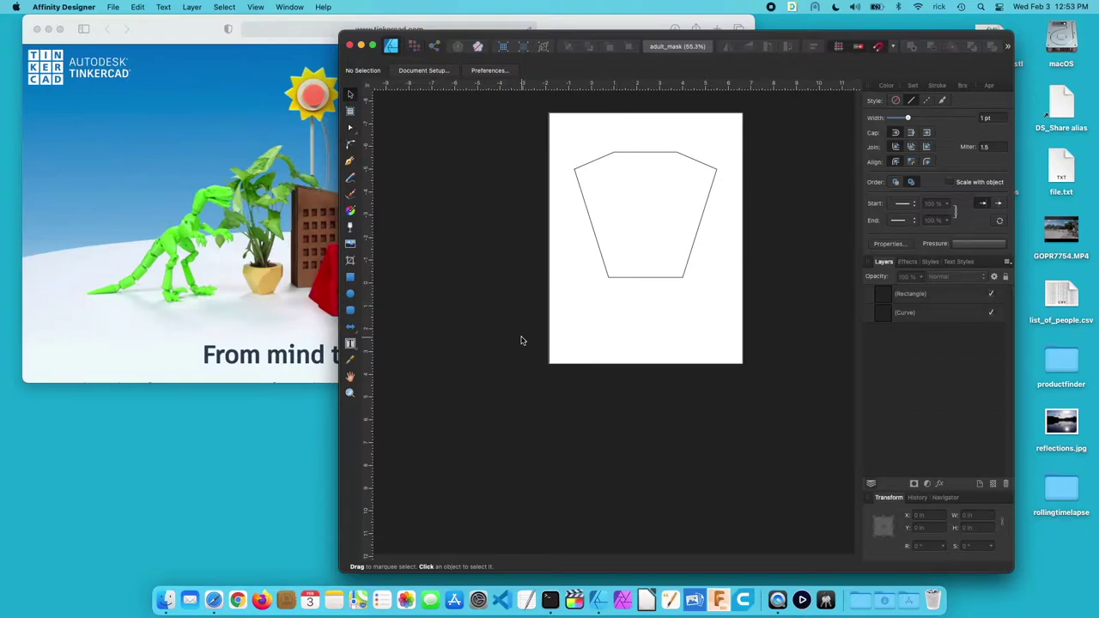
# Step: View the document at 100%, go full screen, then pan and zoom in on the tapered outline
pyautogui.doubleClick(349, 393)
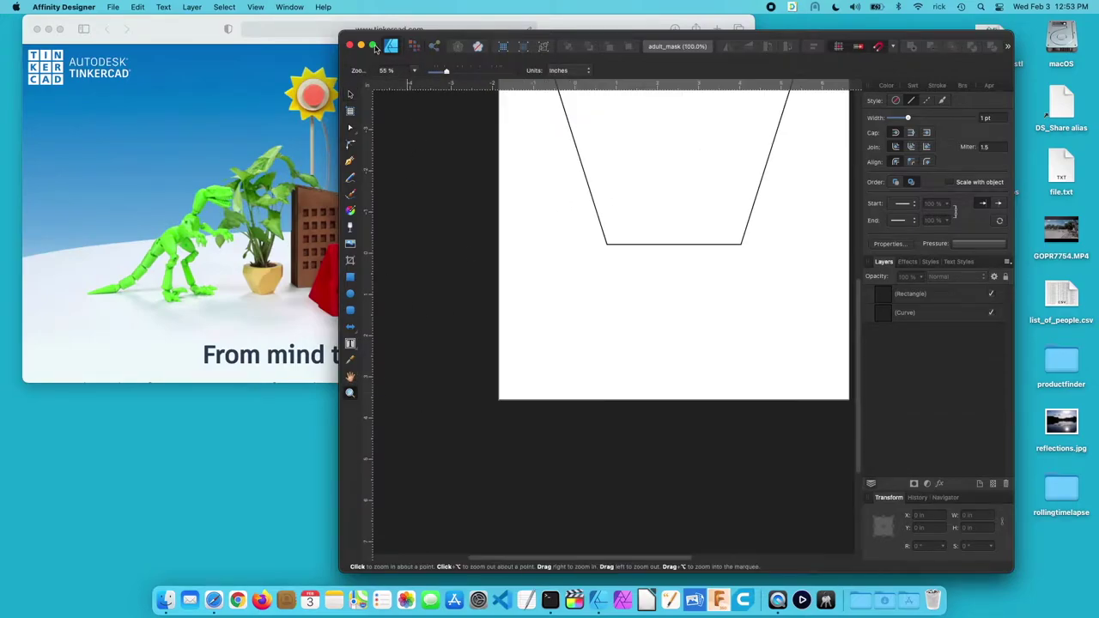
pyautogui.click(372, 43)
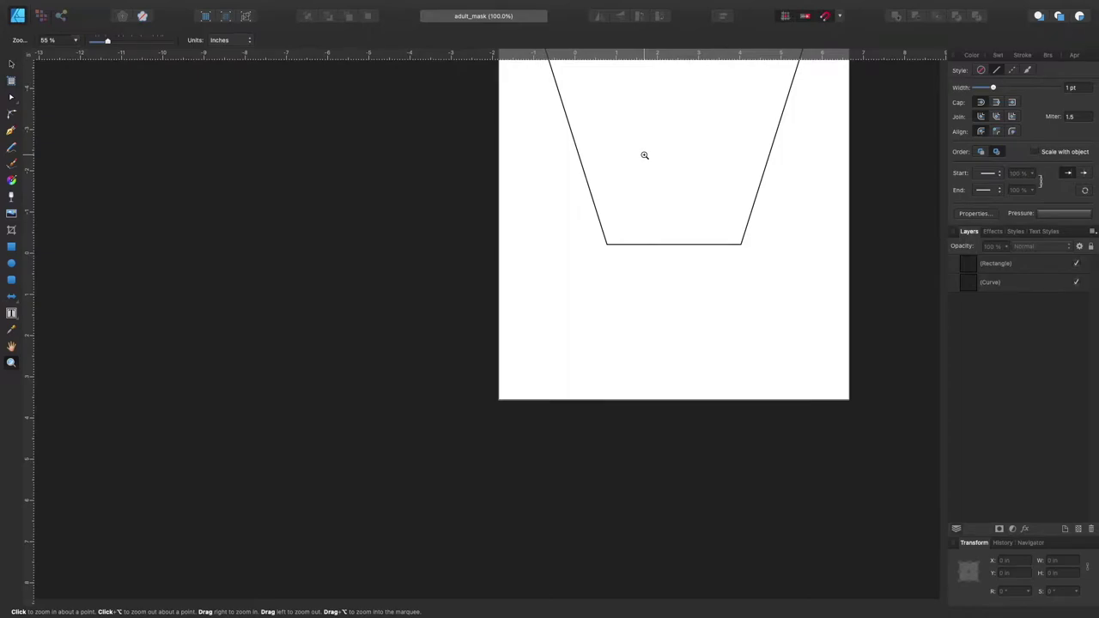
pyautogui.press('space')
pyautogui.moveTo(658, 147); pyautogui.dragTo(512, 306)
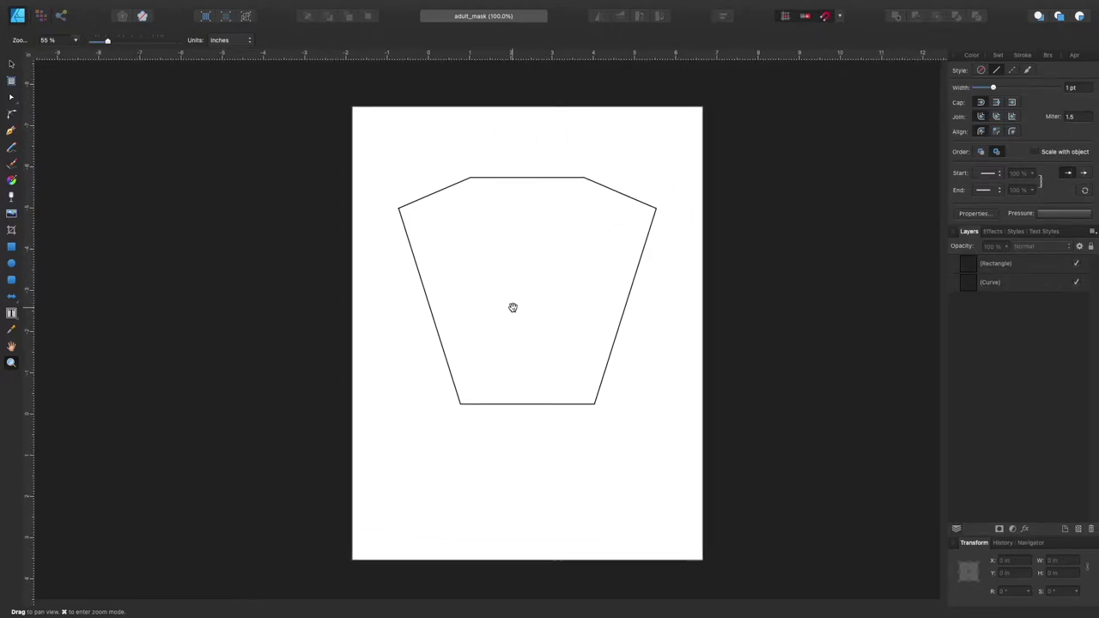
pyautogui.press('space')
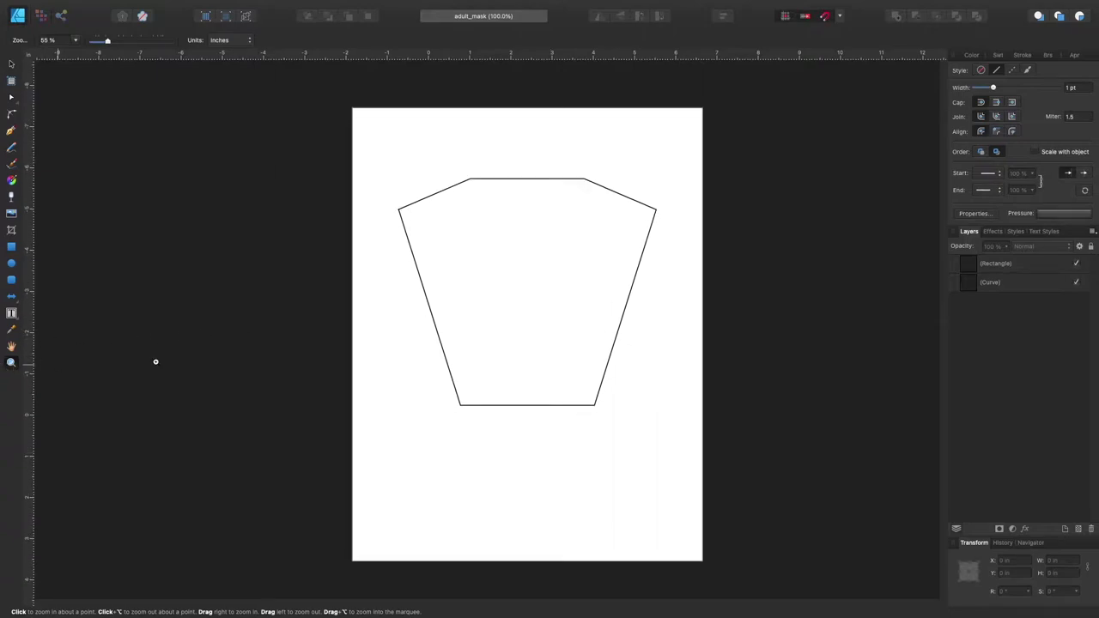
pyautogui.moveTo(449, 224); pyautogui.dragTo(535, 213)
# Step: Draw a rectangle and enlarge it to about 7.527 by 6.31 in around the hexagonal outline
pyautogui.click(10, 65)
pyautogui.click(11, 246)
pyautogui.moveTo(348, 512); pyautogui.dragTo(624, 329)
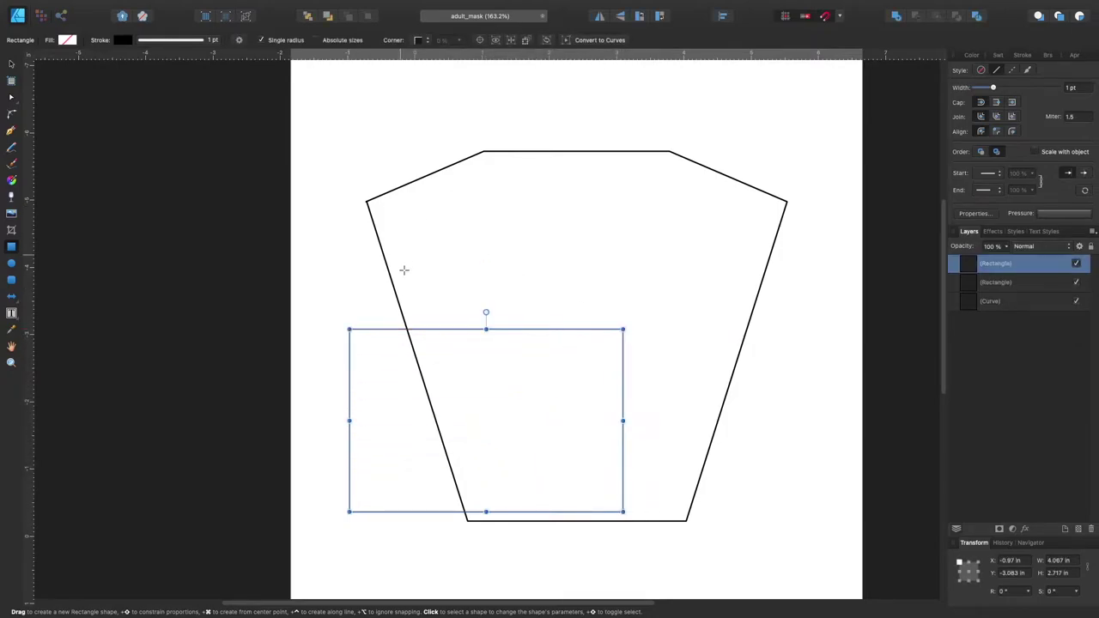
pyautogui.click(11, 65)
pyautogui.moveTo(625, 330); pyautogui.dragTo(856, 87)
pyautogui.moveTo(670, 157); pyautogui.dragTo(653, 179)
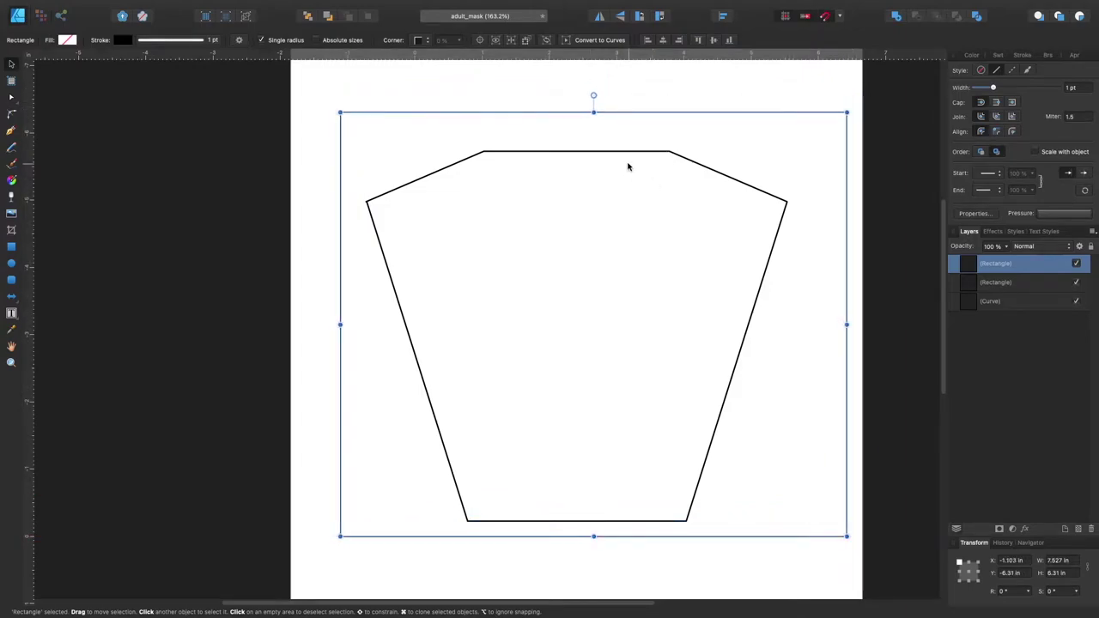
# Step: Look up the Snapping Manager through Help search, review it, and close it
pyautogui.moveTo(263, 4)
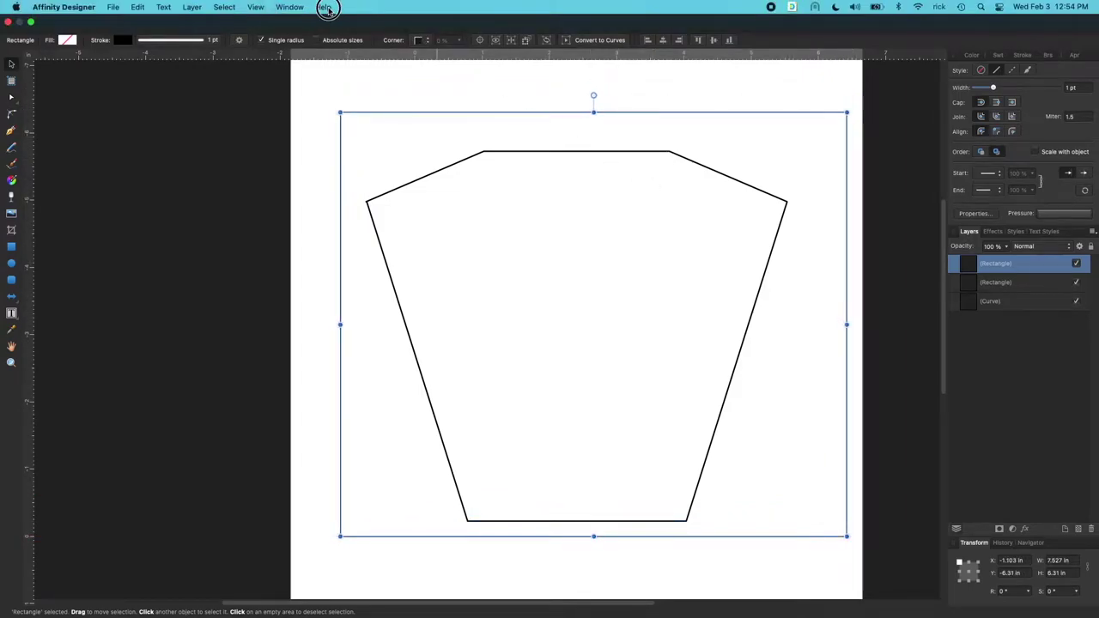
pyautogui.click(324, 8)
pyautogui.write('snapp')
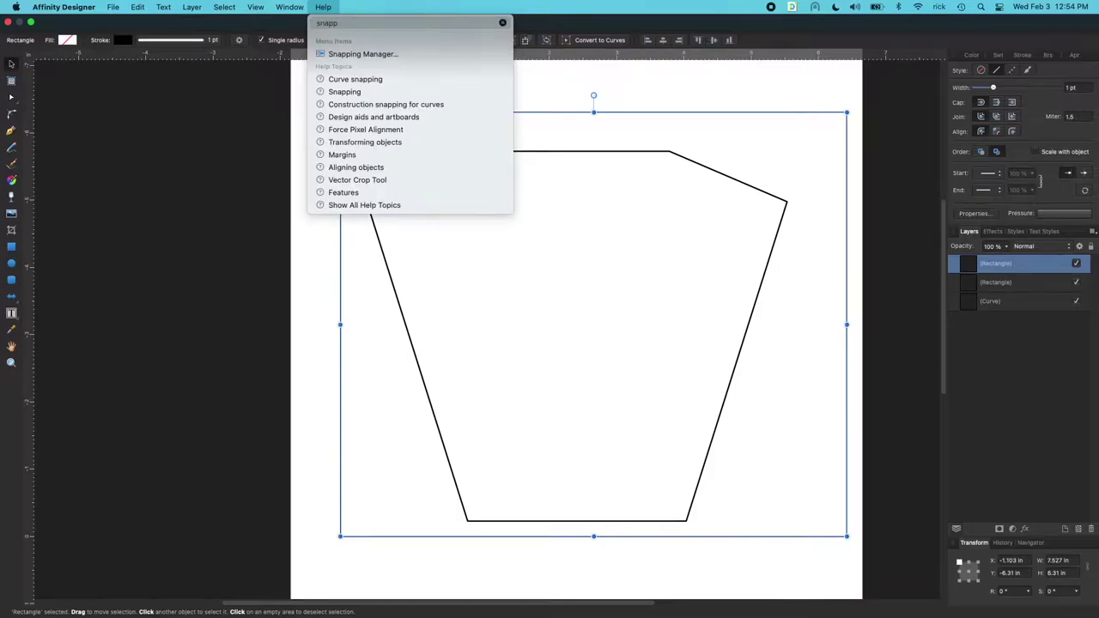
pyautogui.click(347, 54)
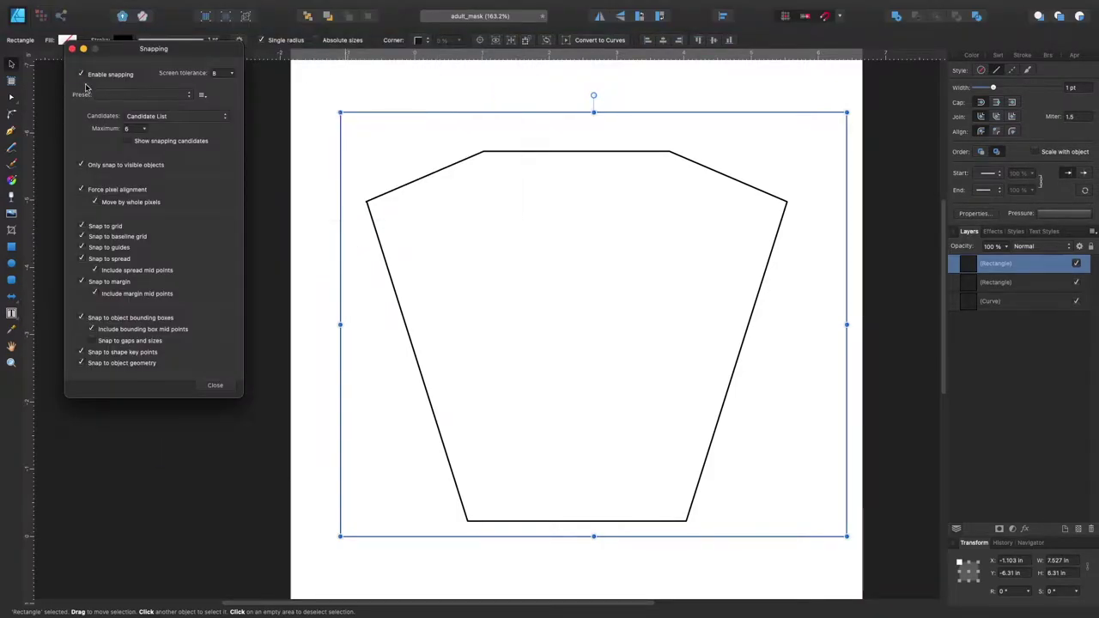
pyautogui.click(72, 48)
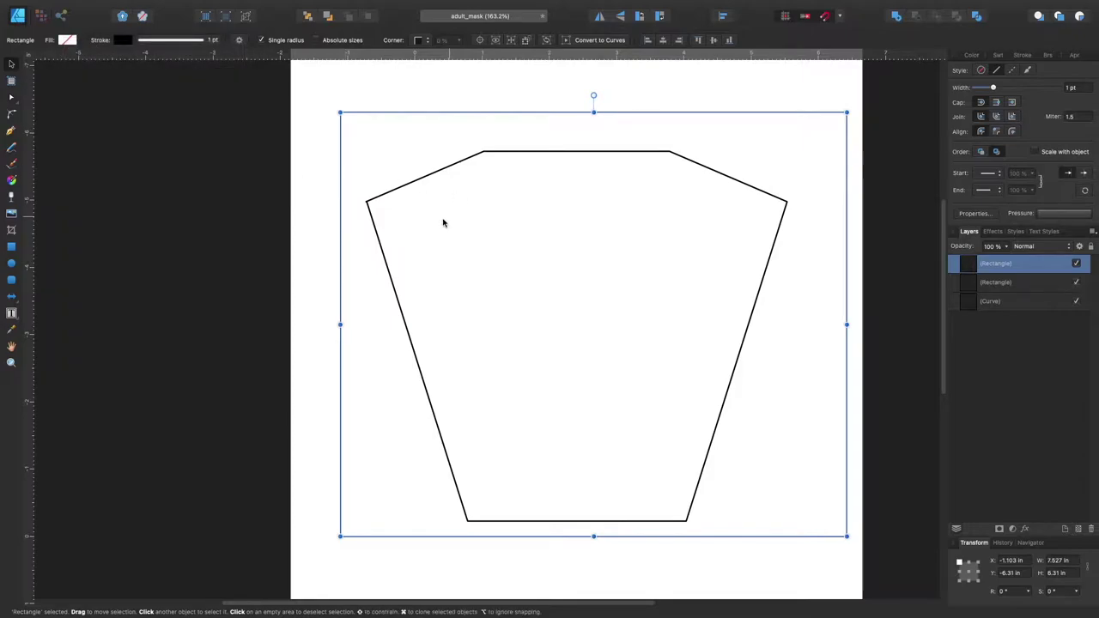
# Step: Shift the outline left and snap the rectangle to 6.26 by 5.5 in around it
pyautogui.click(393, 196)
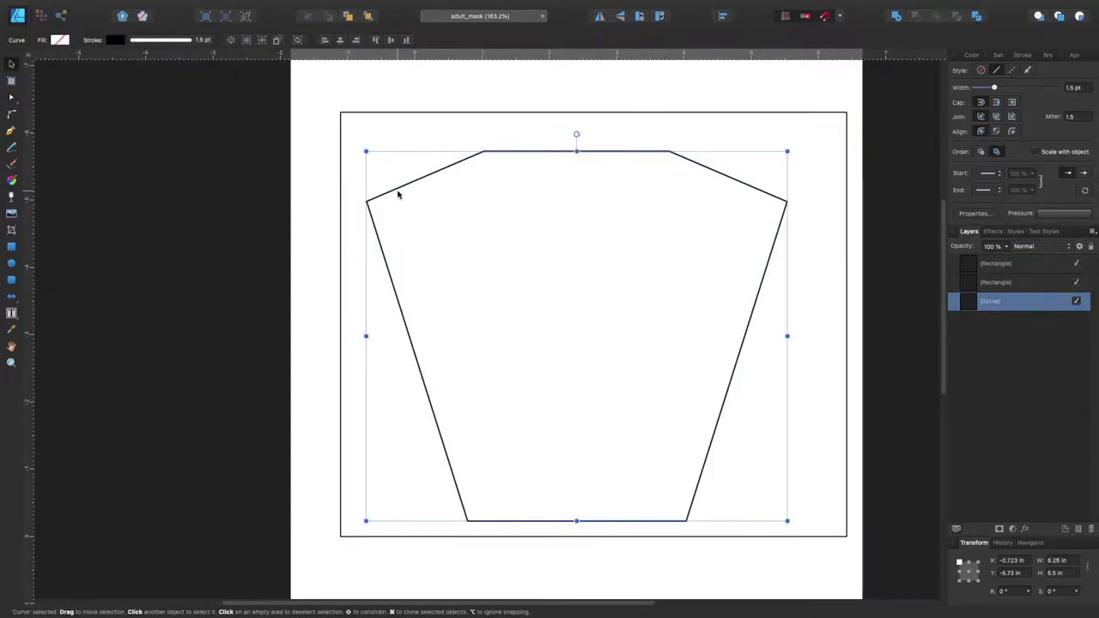
pyautogui.moveTo(398, 192); pyautogui.dragTo(373, 207)
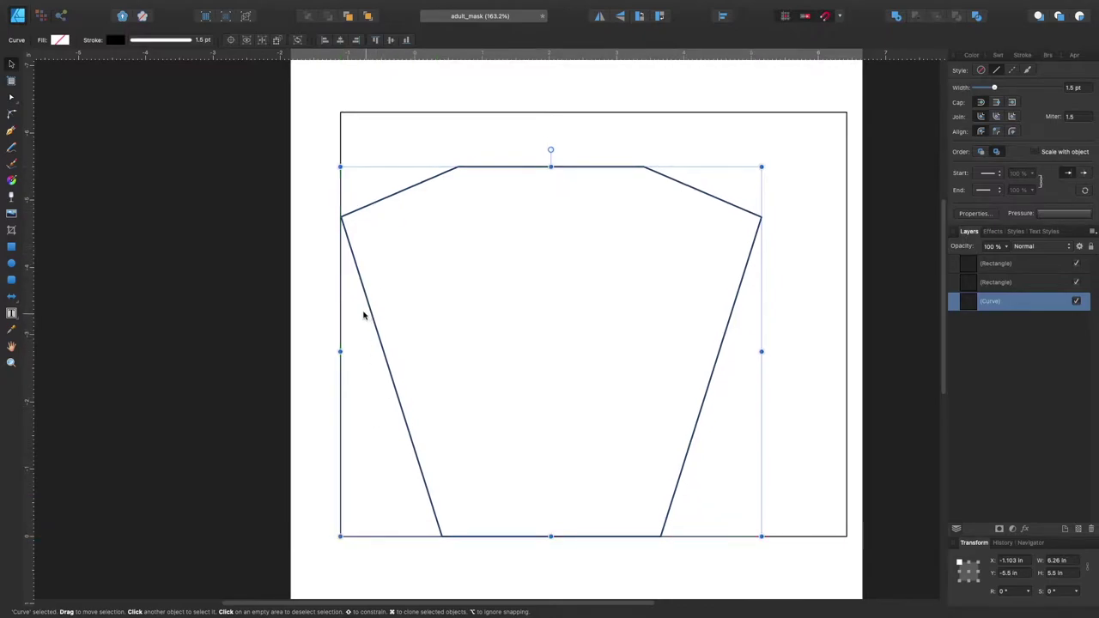
pyautogui.click(840, 116)
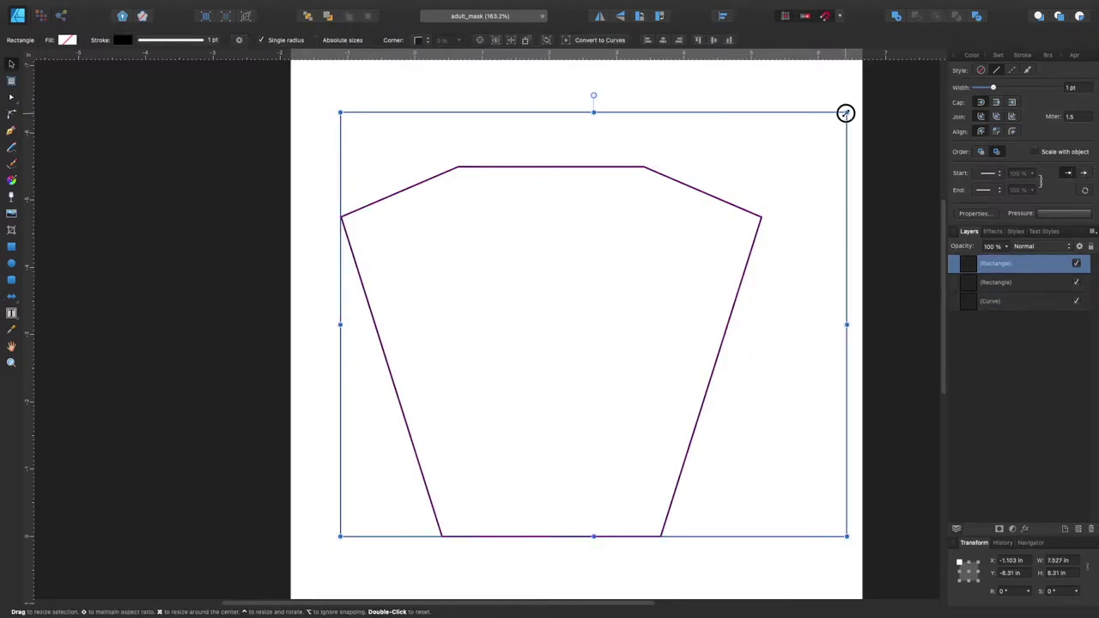
pyautogui.moveTo(846, 113); pyautogui.dragTo(760, 168)
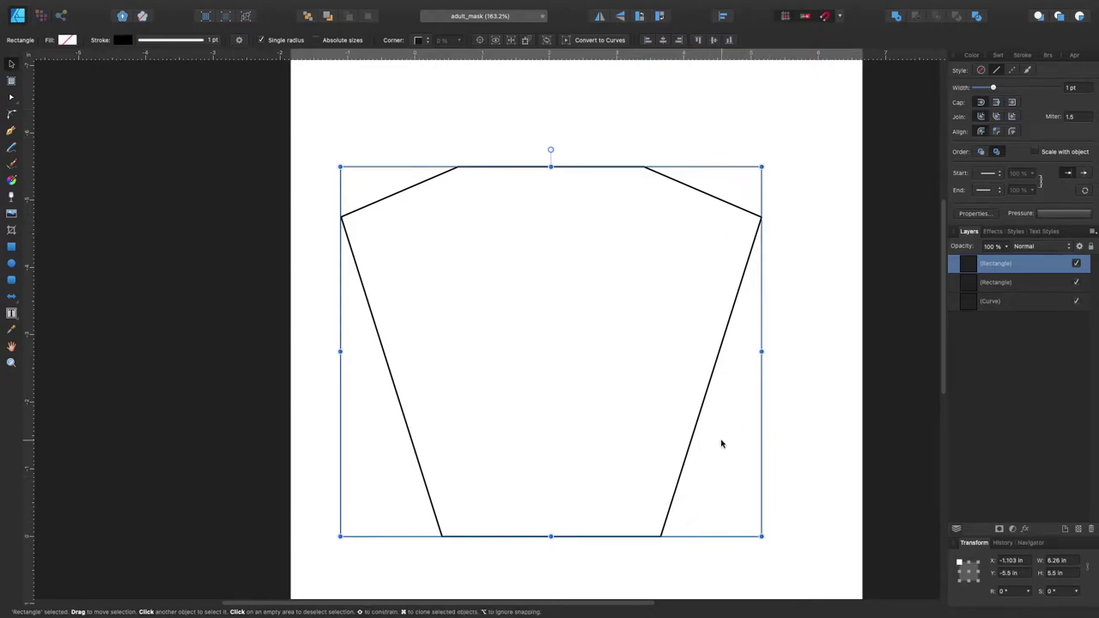
# Step: Draw two rectangles, one at the outline's lower-right corner and a small one above it
pyautogui.click(12, 248)
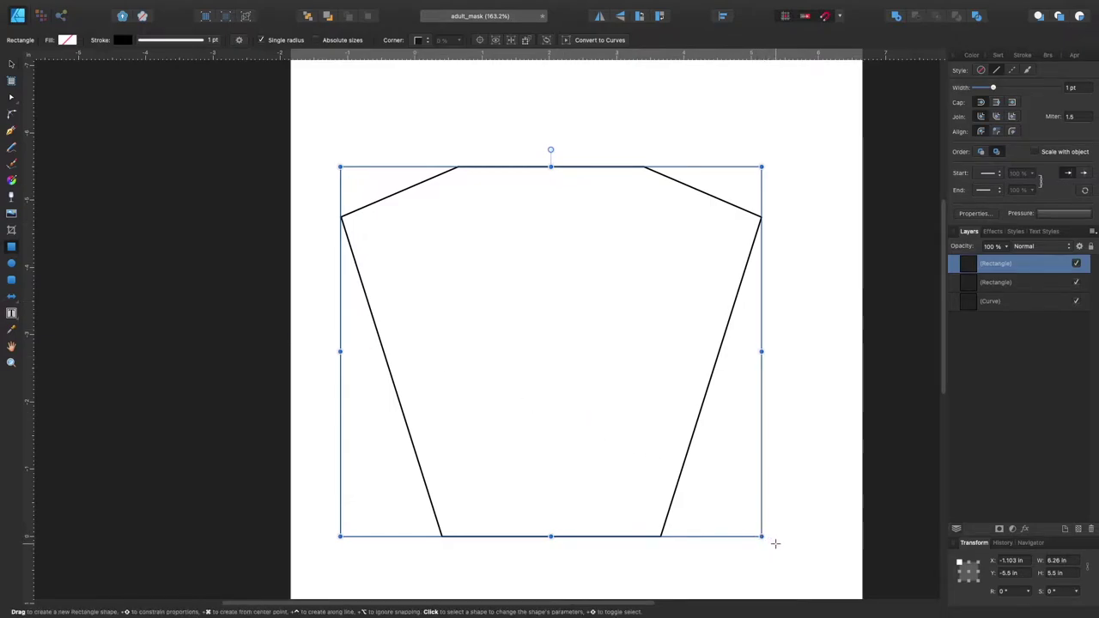
pyautogui.moveTo(788, 551); pyautogui.dragTo(632, 450)
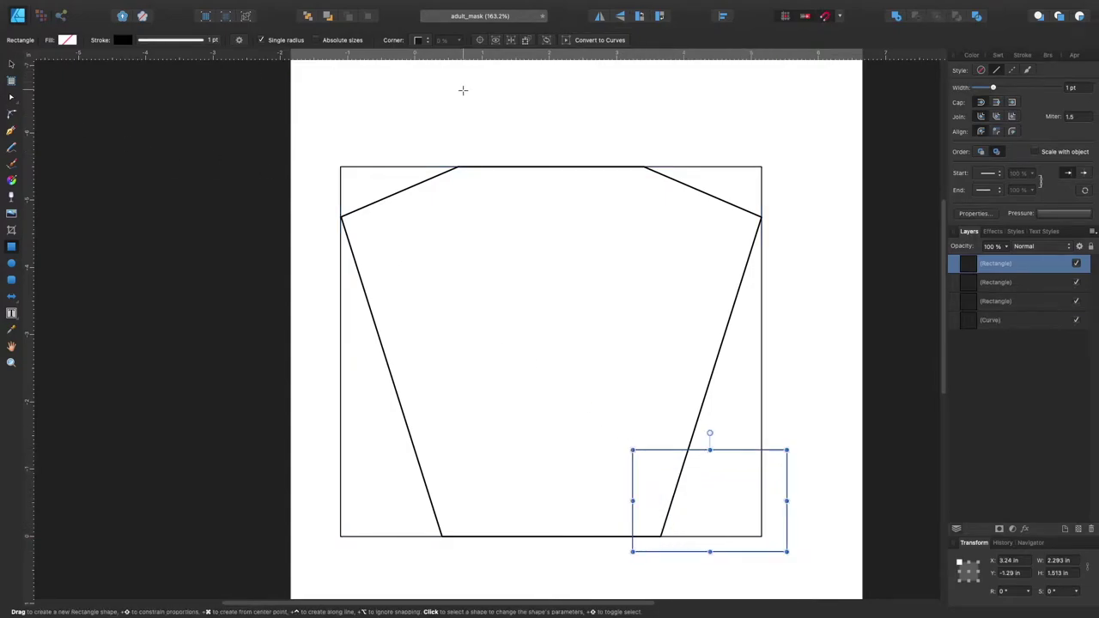
pyautogui.moveTo(773, 107); pyautogui.dragTo(675, 155)
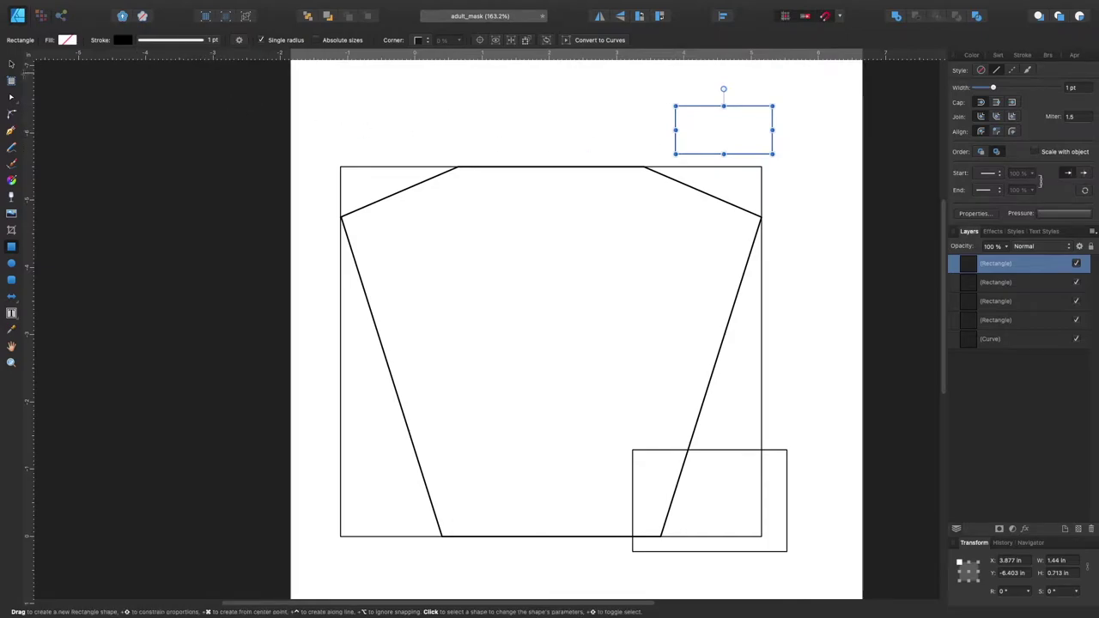
# Step: Snap the lower rectangle into the frame's bottom-right corner and resize it to 1.5 by 4.75 in
pyautogui.click(12, 67)
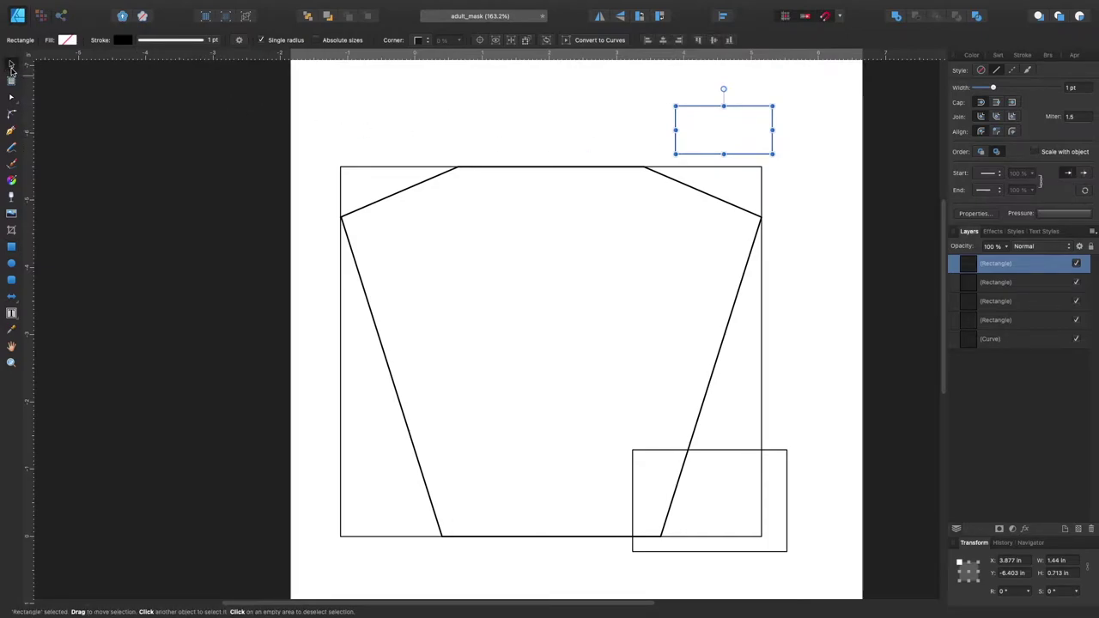
pyautogui.click(768, 551)
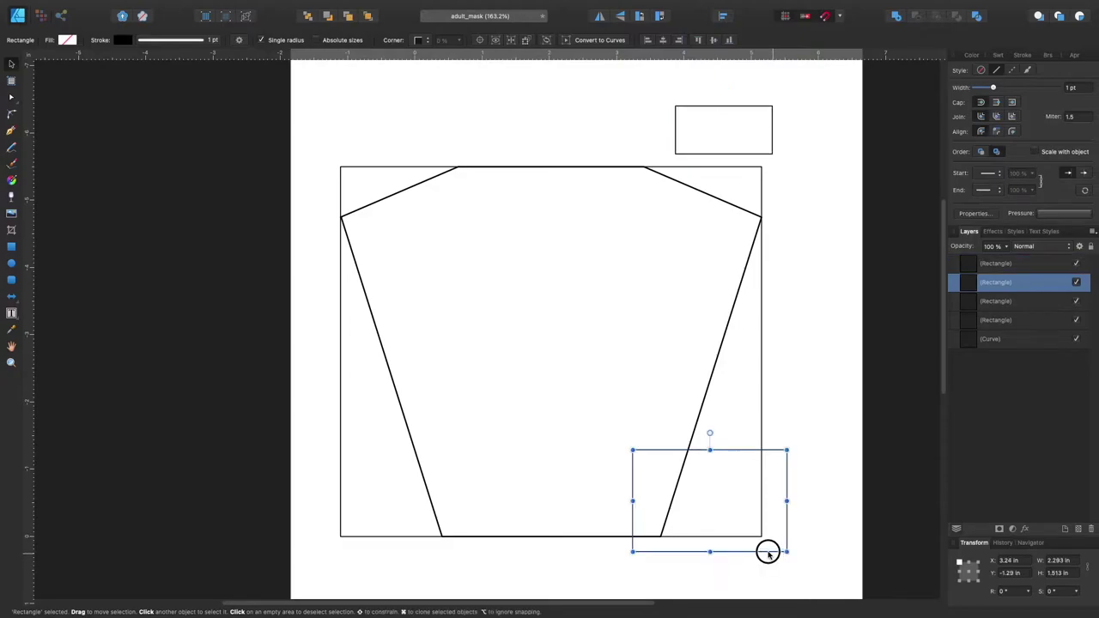
pyautogui.moveTo(768, 552); pyautogui.dragTo(743, 536)
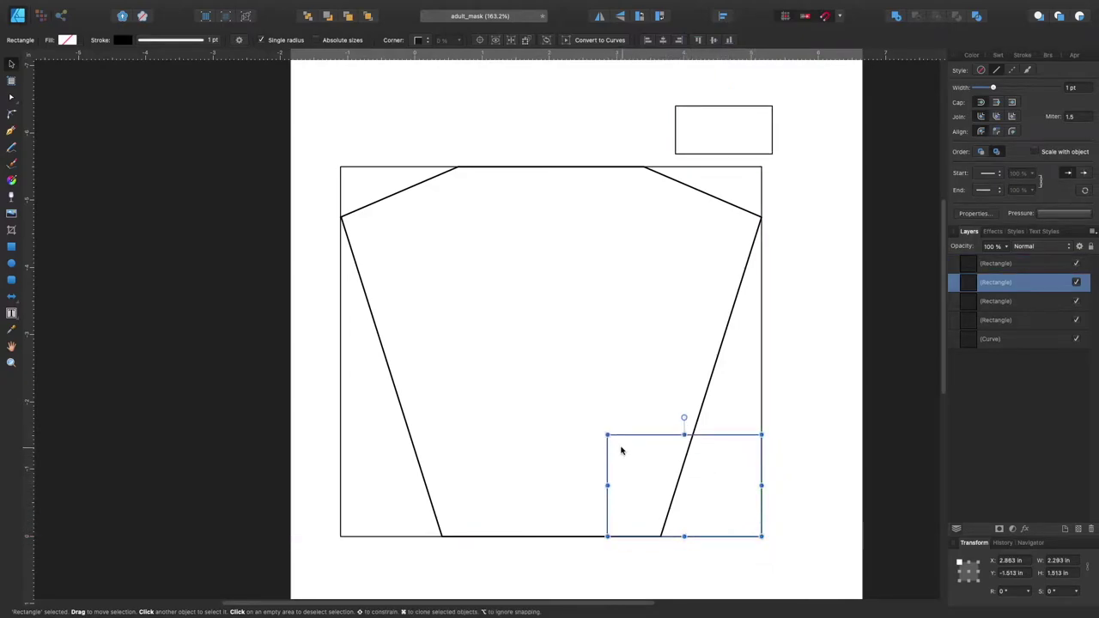
pyautogui.moveTo(608, 486); pyautogui.dragTo(659, 488)
pyautogui.moveTo(711, 435); pyautogui.dragTo(707, 219)
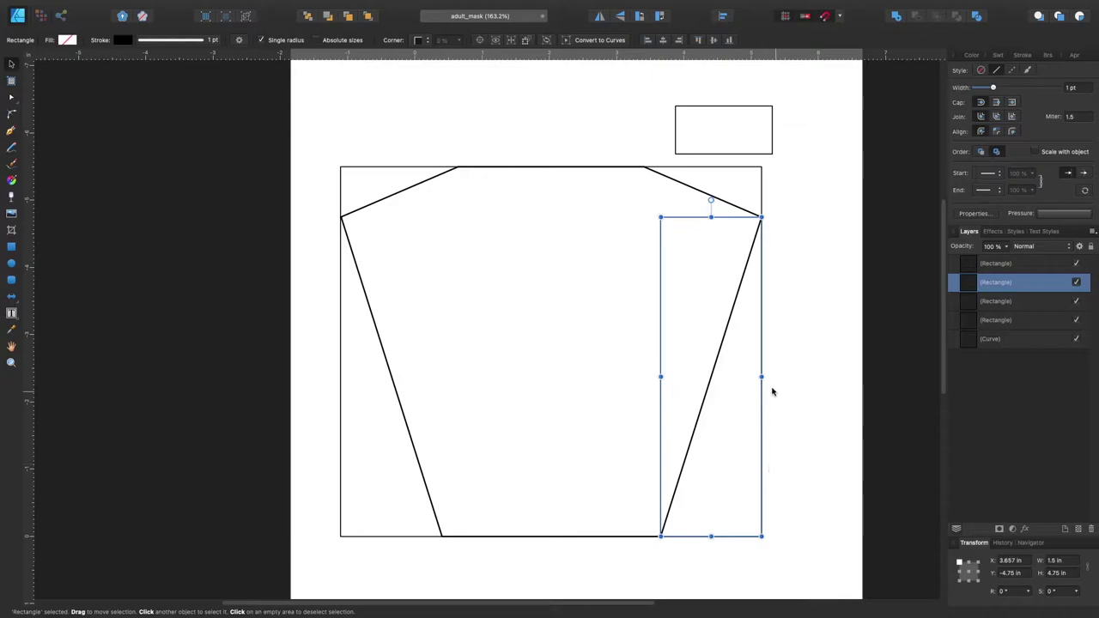
# Step: Try fitting the spare rectangle, delete it, and move the Curve layer above the rectangles
pyautogui.moveTo(744, 108); pyautogui.dragTo(732, 167)
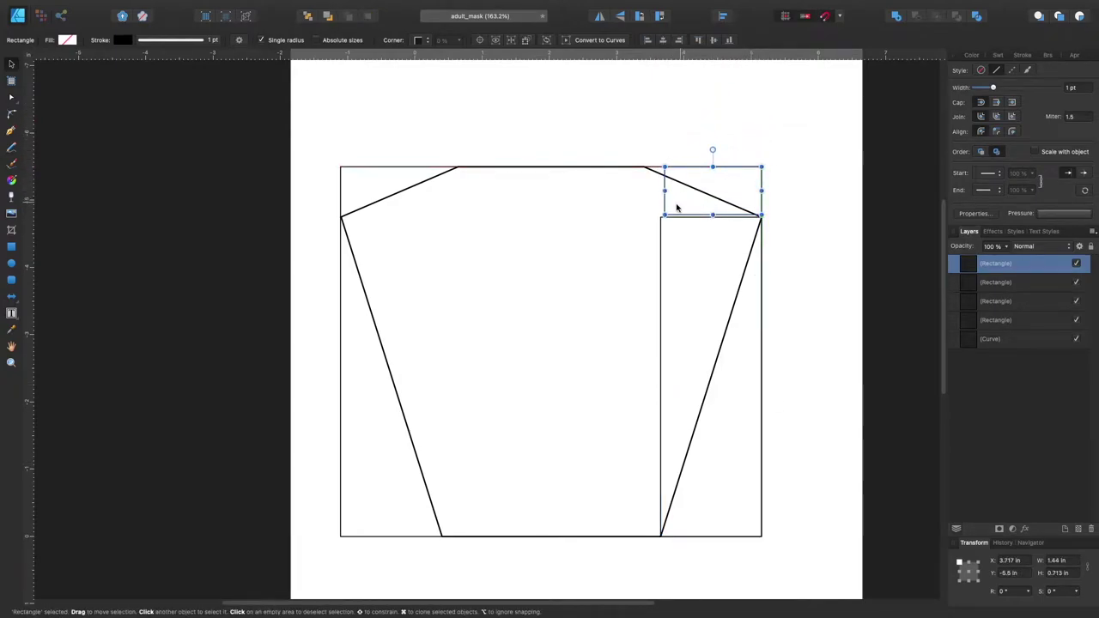
pyautogui.moveTo(665, 214); pyautogui.dragTo(634, 195)
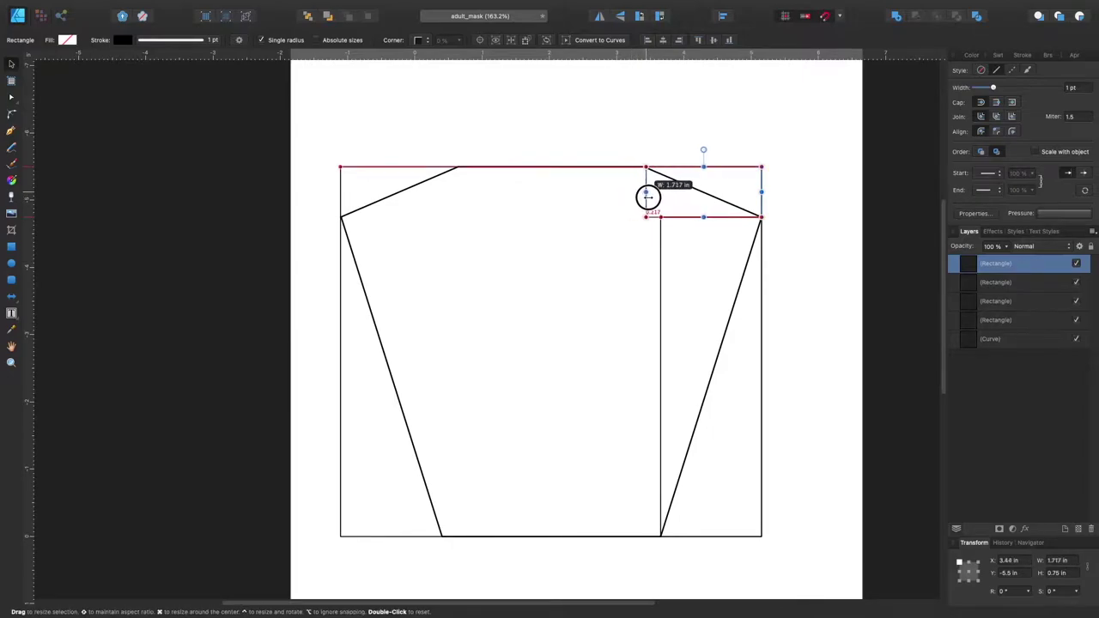
pyautogui.moveTo(648, 197); pyautogui.dragTo(666, 197)
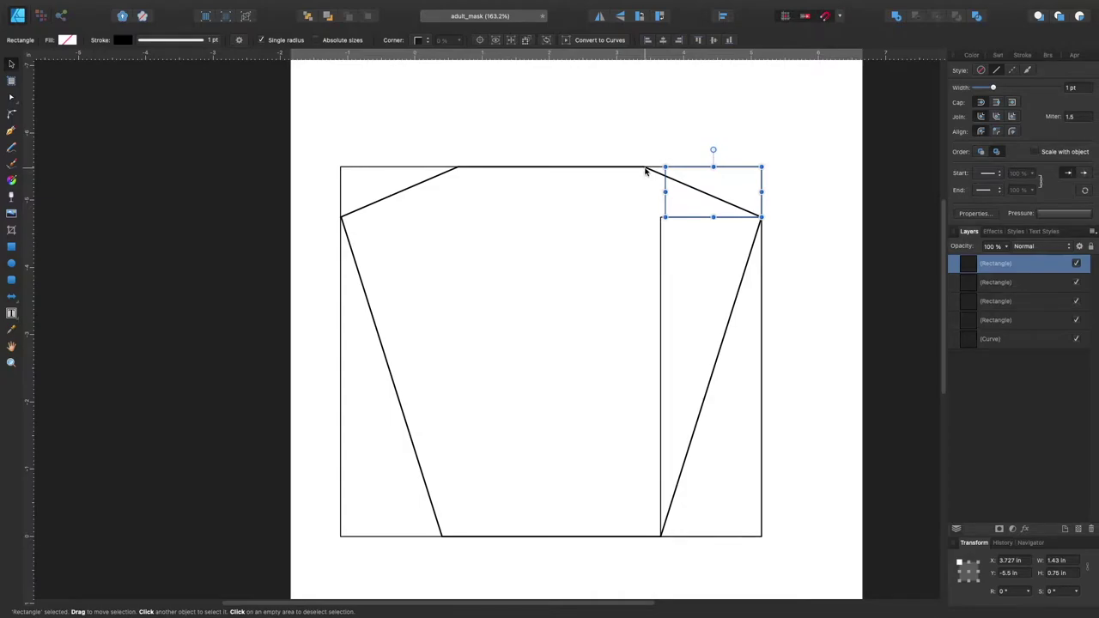
pyautogui.moveTo(662, 179); pyautogui.dragTo(378, 169)
pyautogui.moveTo(437, 218)
pyautogui.mouseDown()
pyautogui.moveTo(456, 189)
pyautogui.moveTo(427, 177)
pyautogui.moveTo(445, 203)
pyautogui.mouseUp()
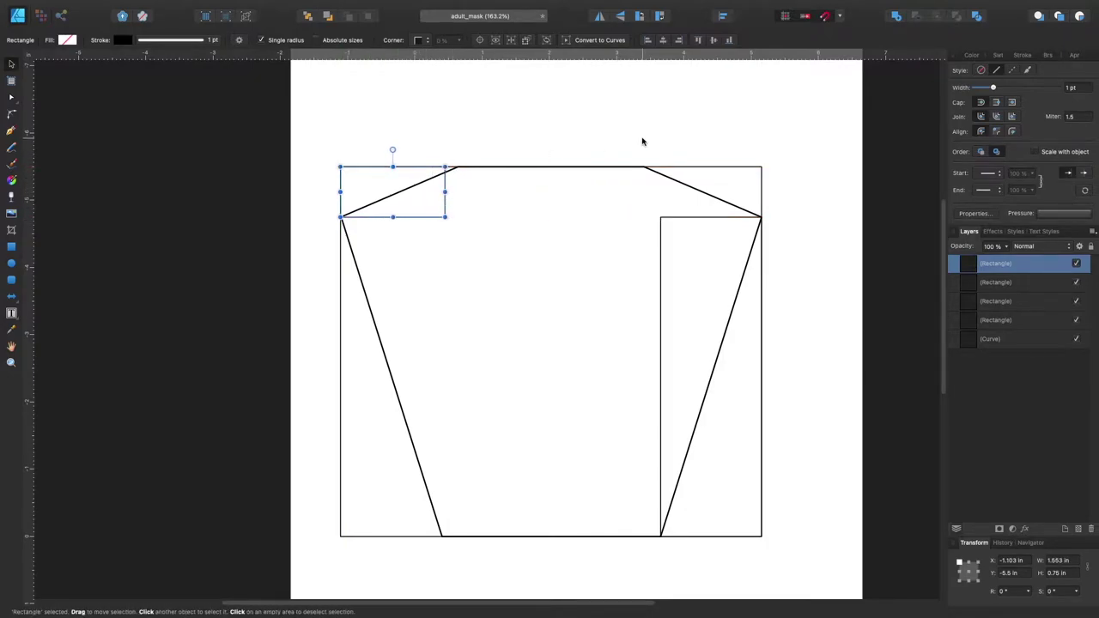
pyautogui.press('Delete')
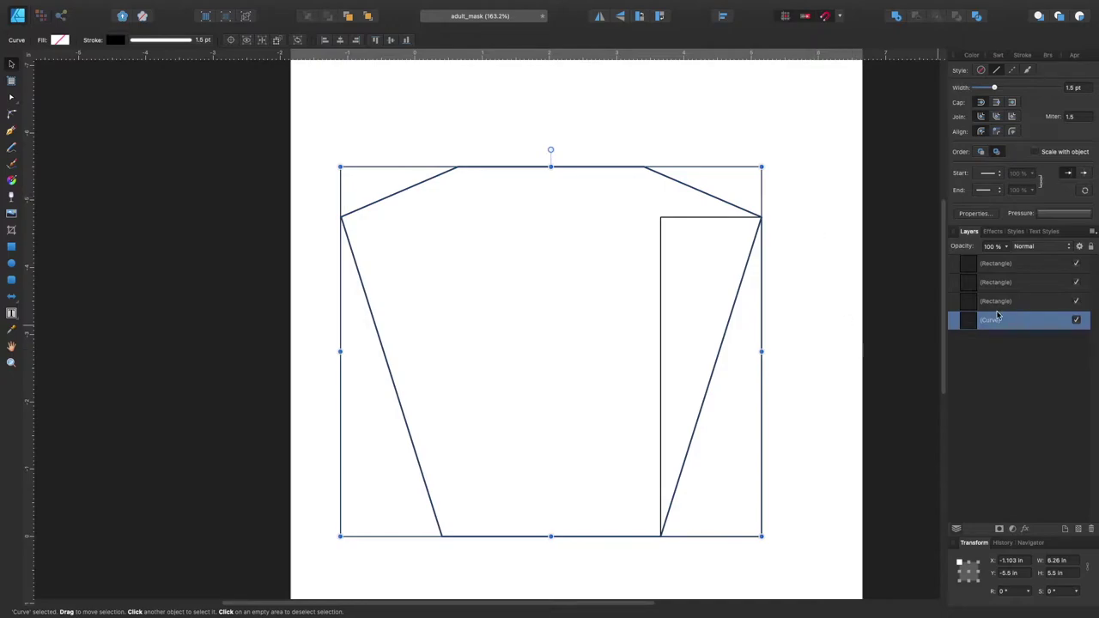
pyautogui.moveTo(966, 326); pyautogui.dragTo(966, 260)
pyautogui.click(707, 145)
# Step: Draw a new rectangle fitted into the top-right corner at 1.747 by 0.75 in
pyautogui.press('m')
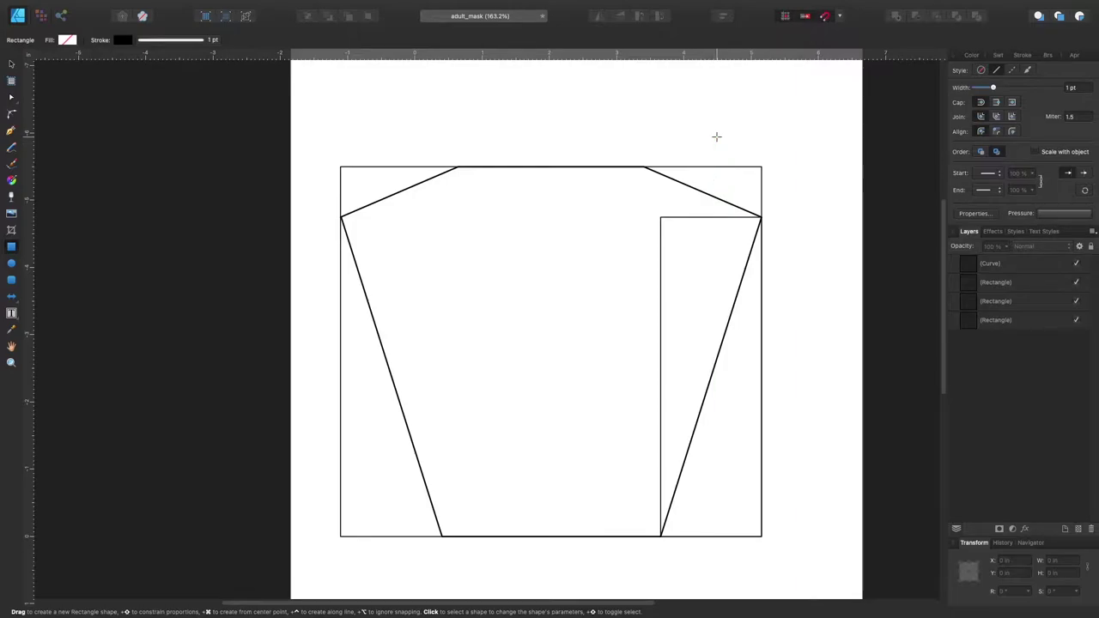
pyautogui.moveTo(718, 137); pyautogui.dragTo(665, 95)
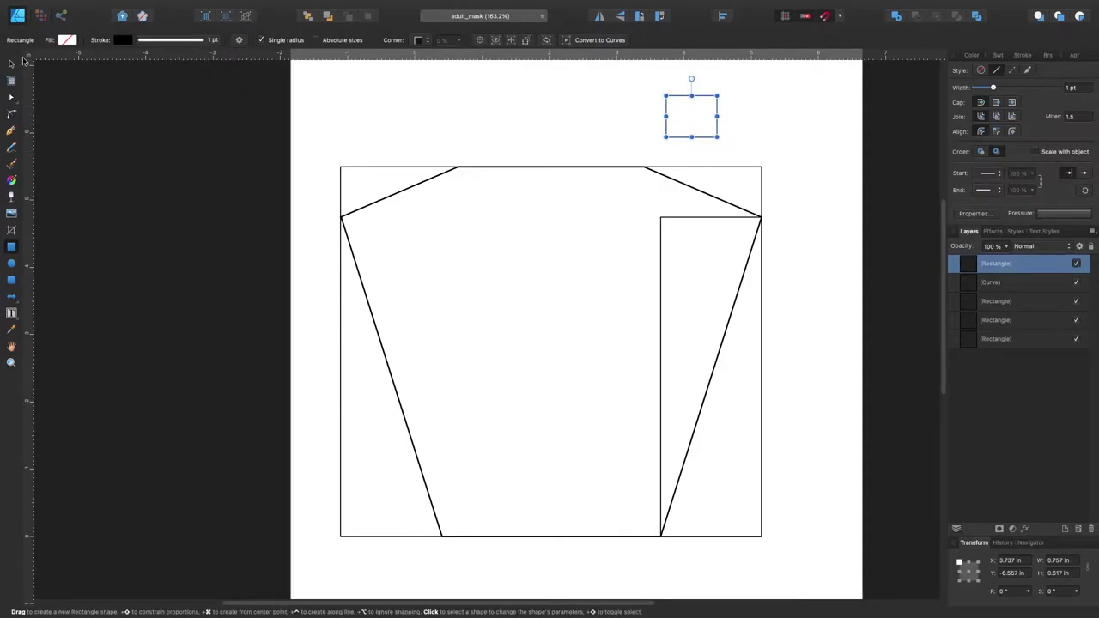
pyautogui.click(11, 64)
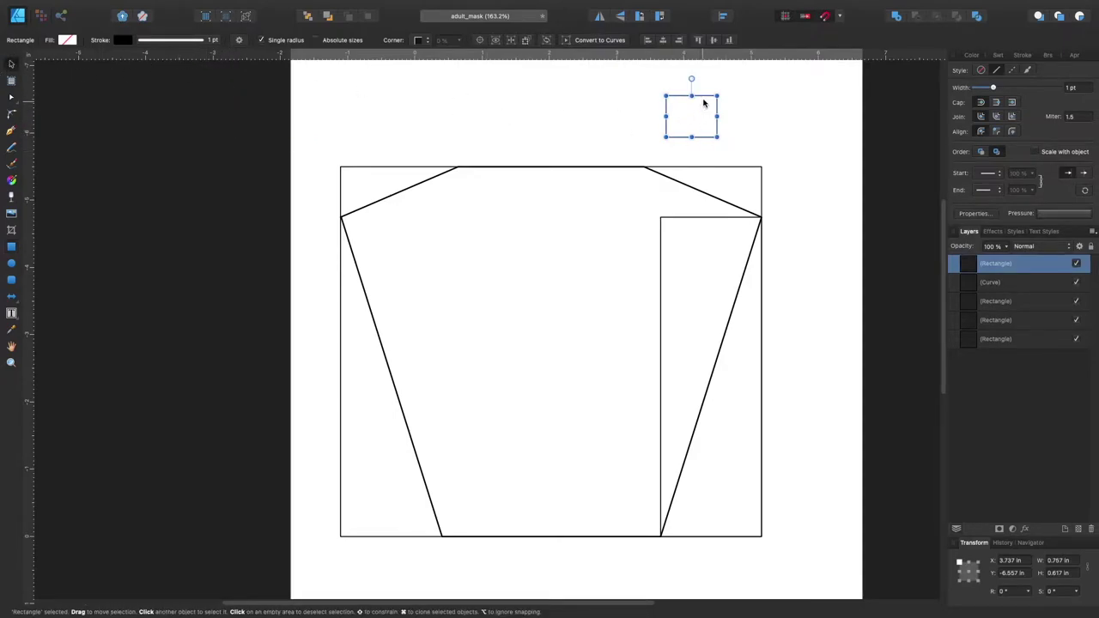
pyautogui.moveTo(704, 98); pyautogui.dragTo(644, 188)
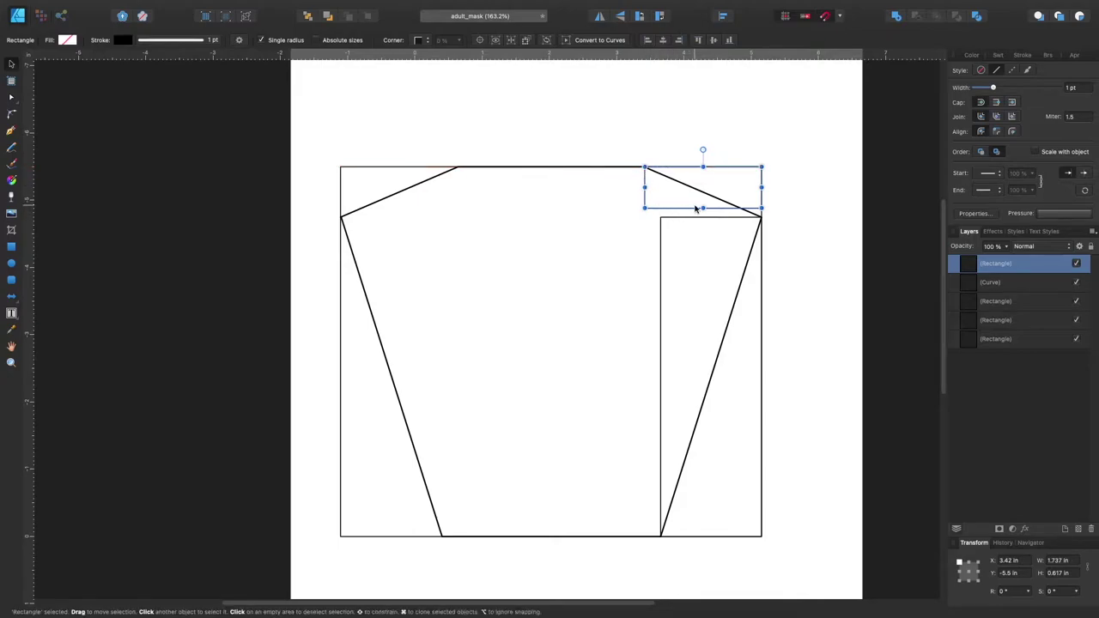
pyautogui.moveTo(703, 208); pyautogui.dragTo(703, 215)
pyautogui.moveTo(644, 194); pyautogui.dragTo(643, 197)
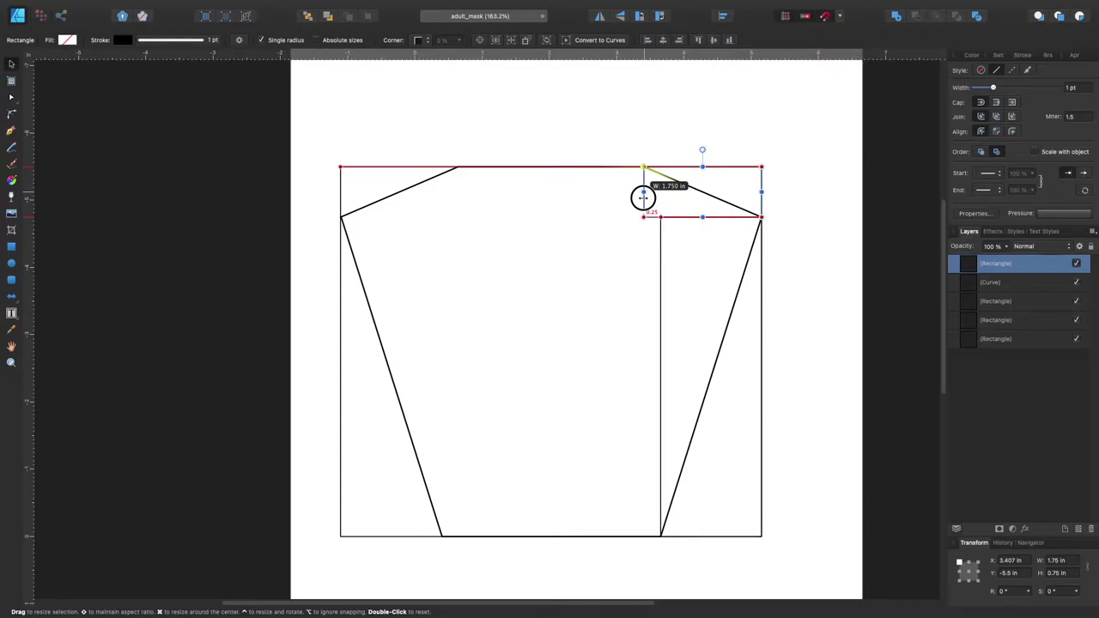
pyautogui.moveTo(644, 197); pyautogui.dragTo(645, 195)
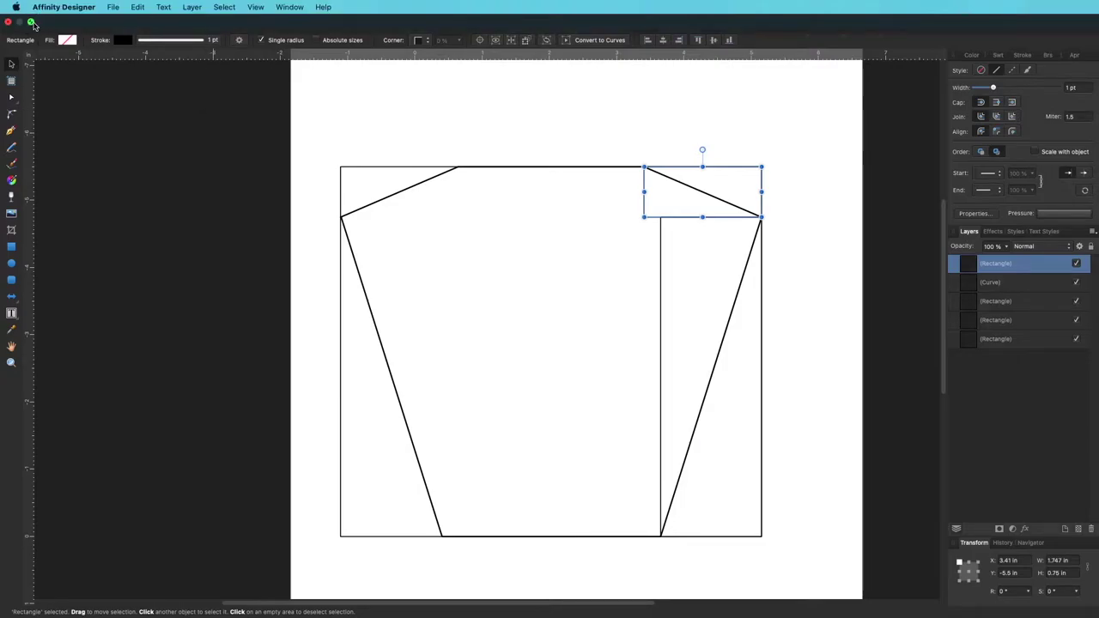
# Step: Leave full screen, minimize Affinity Designer, and make the Tinkercad browser window full screen
pyautogui.click(35, 27)
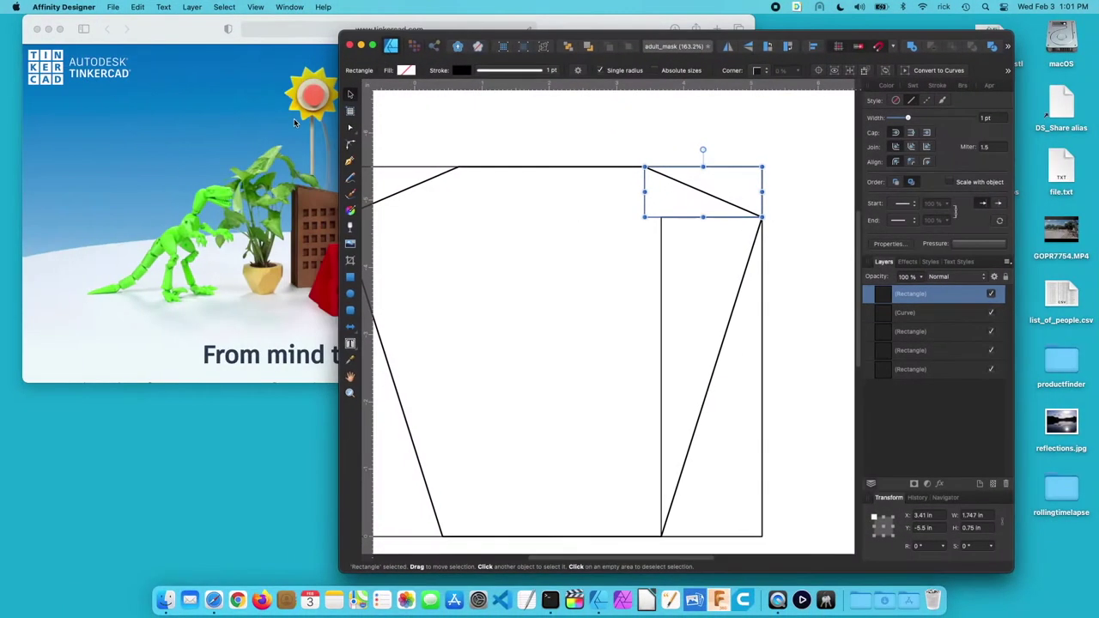
pyautogui.click(362, 45)
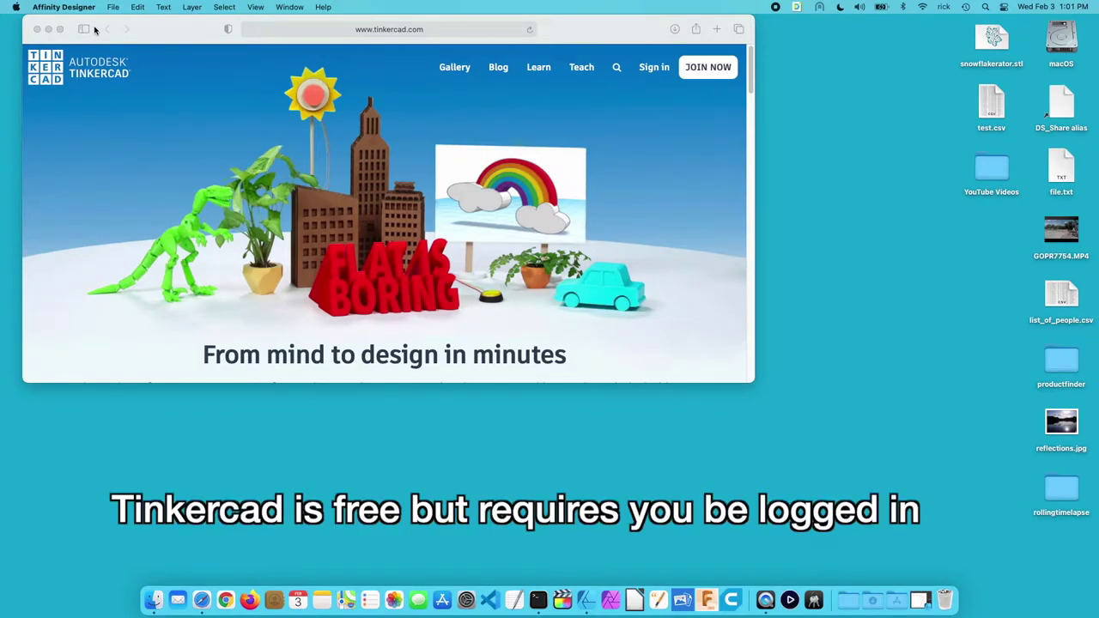
pyautogui.click(60, 29)
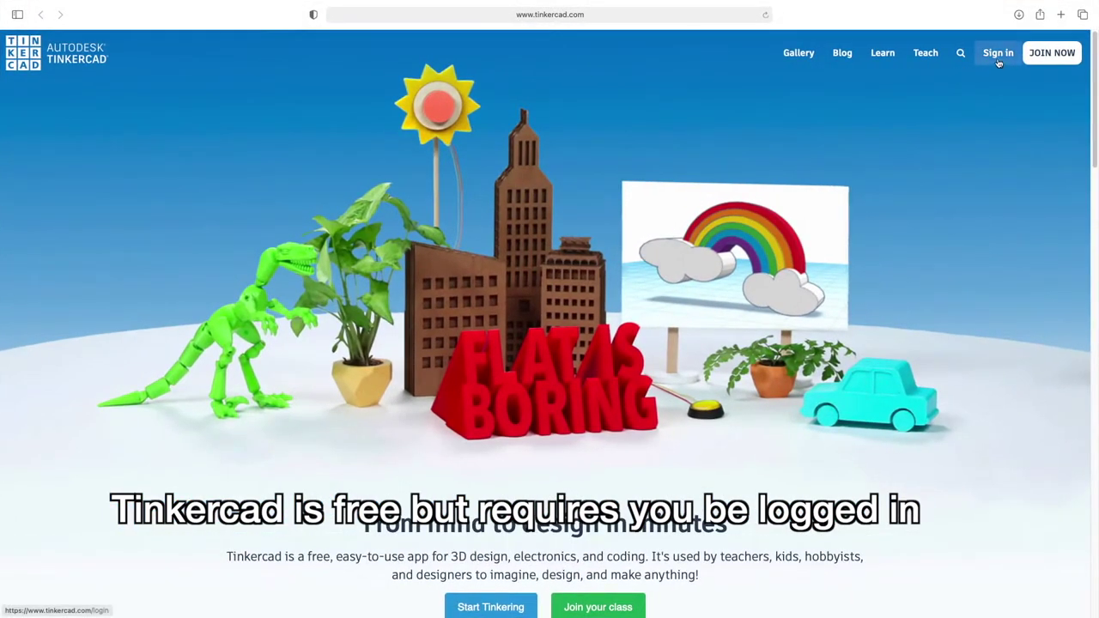
# Step: Go from Tinkercad's Join Now page to the sign-in page for existing accounts
pyautogui.click(1052, 52)
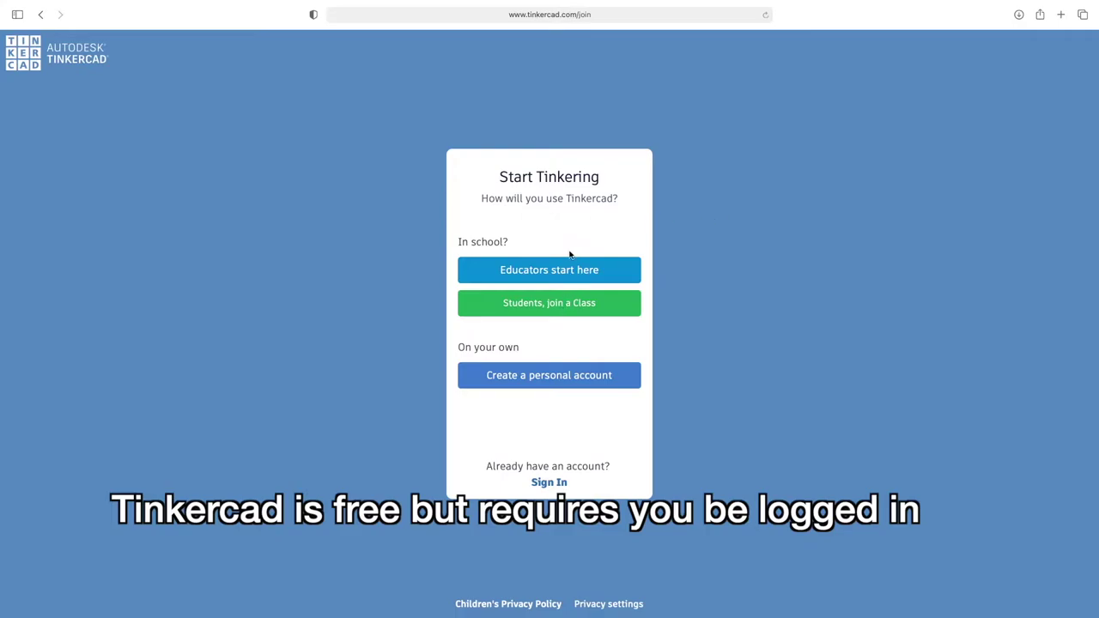
pyautogui.click(531, 378)
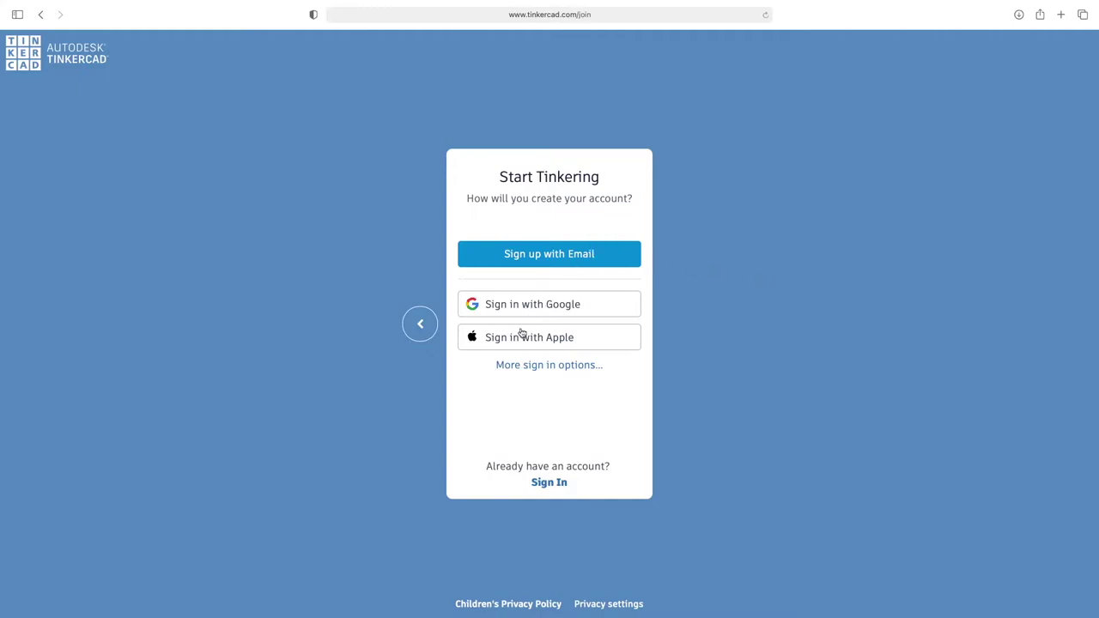
pyautogui.click(544, 367)
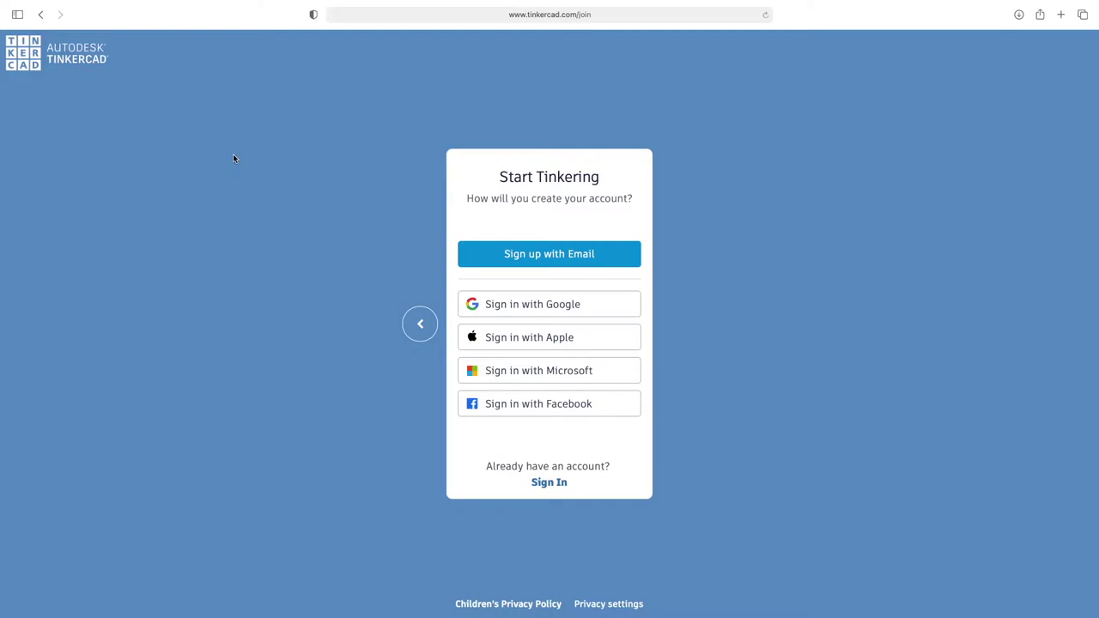
pyautogui.click(532, 484)
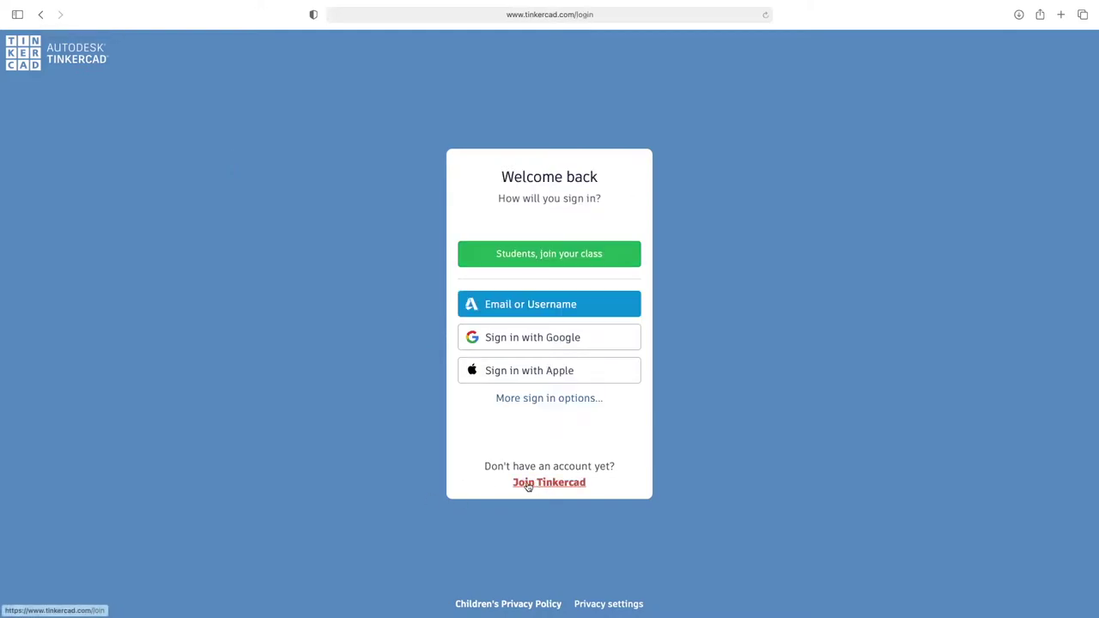
# Step: Sign in and create a blank design named 'Terrific Bombul'
pyautogui.click(557, 305)
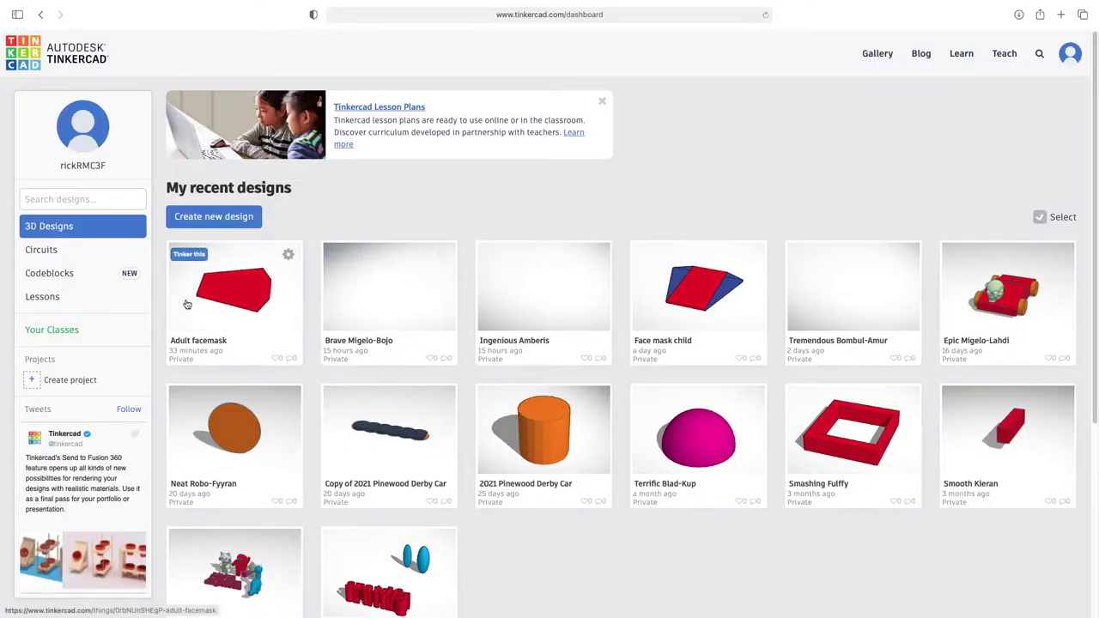
pyautogui.click(206, 217)
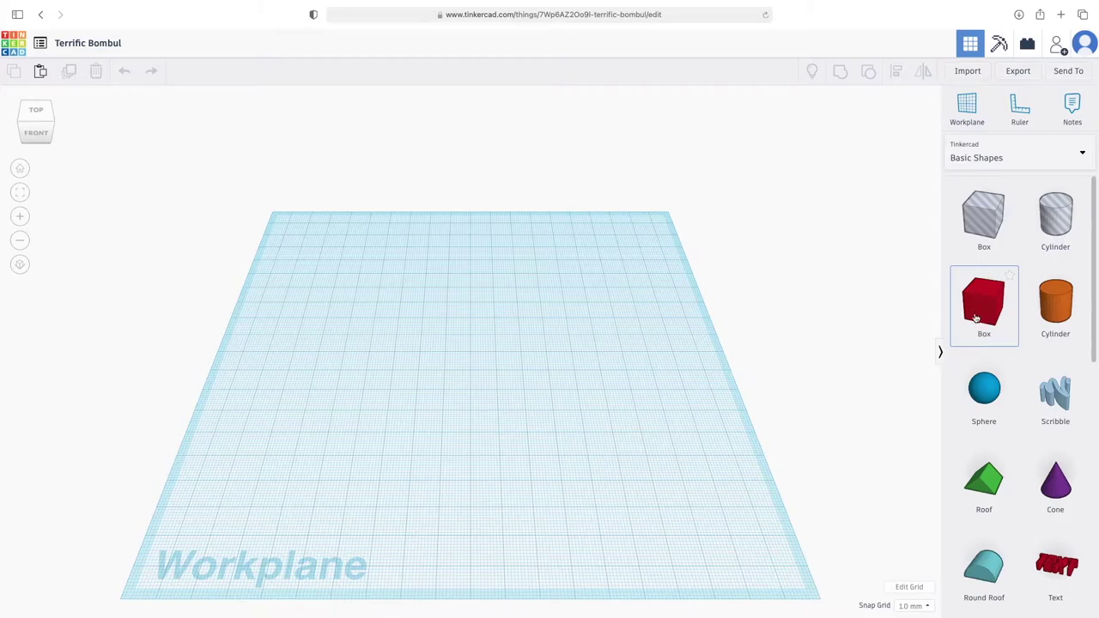
# Step: Change the workplane grid units to Inches and update the grid
pyautogui.click(917, 592)
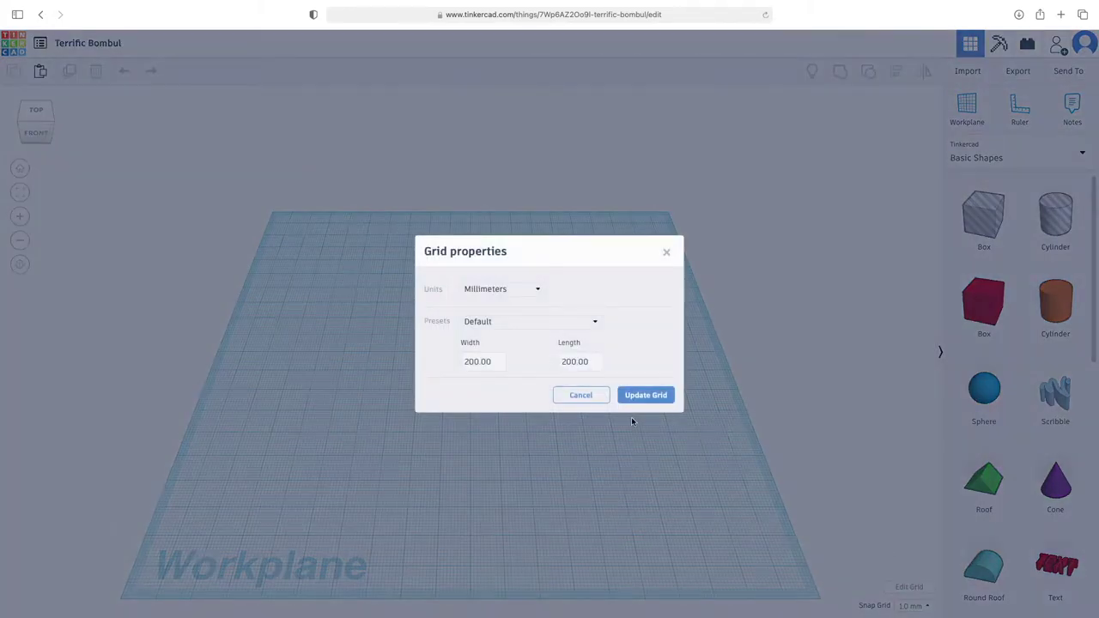
pyautogui.click(484, 293)
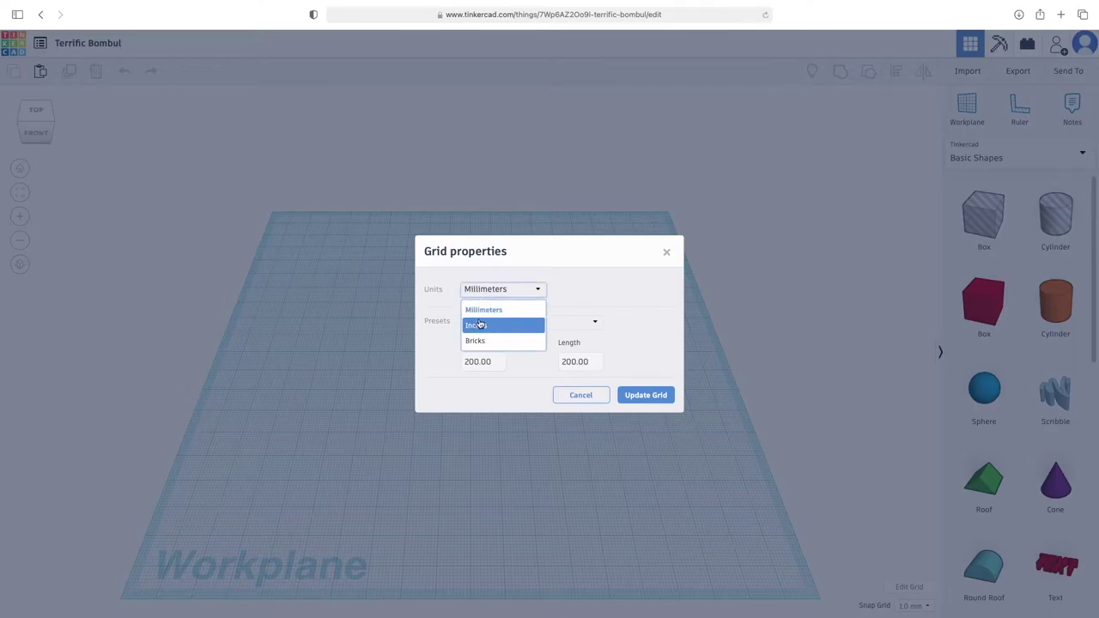
pyautogui.click(481, 324)
pyautogui.click(653, 396)
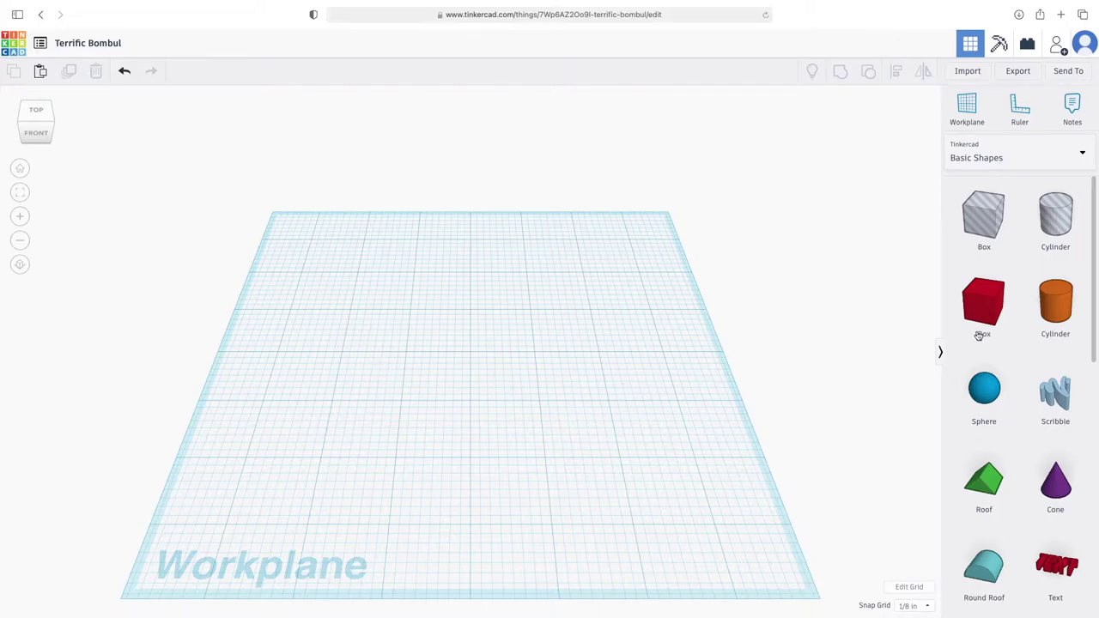
pyautogui.scroll(-1, 1065, 386)
pyautogui.scroll(2, 1065, 391)
# Step: Add a 1 in red box to the workplane and anchor the ruler at its bottom-left corner
pyautogui.moveTo(994, 312); pyautogui.dragTo(418, 438)
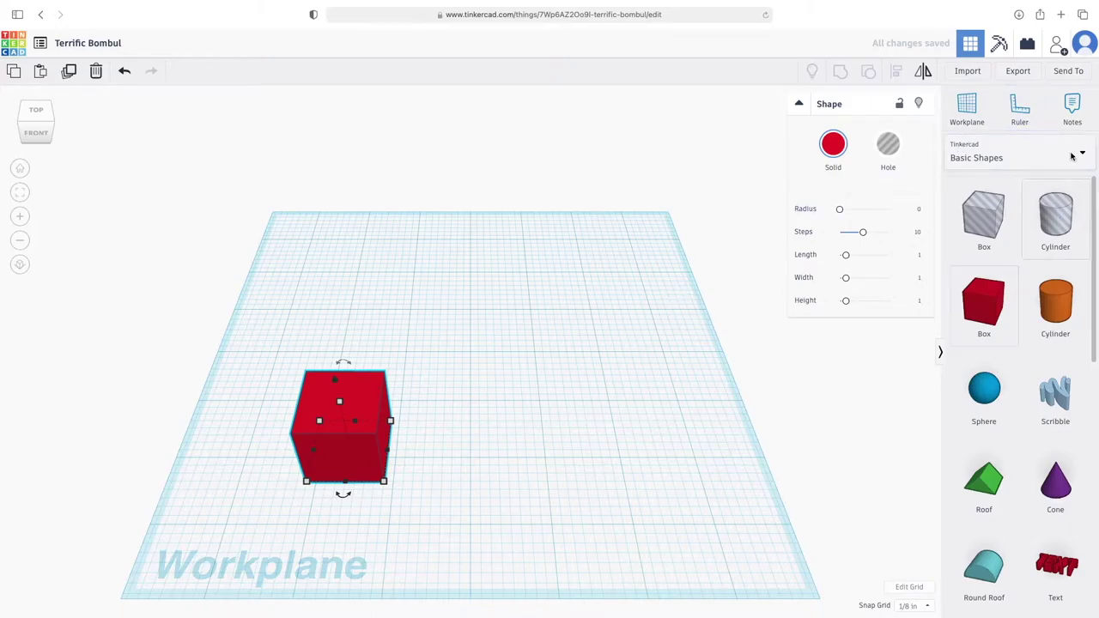
pyautogui.click(1032, 114)
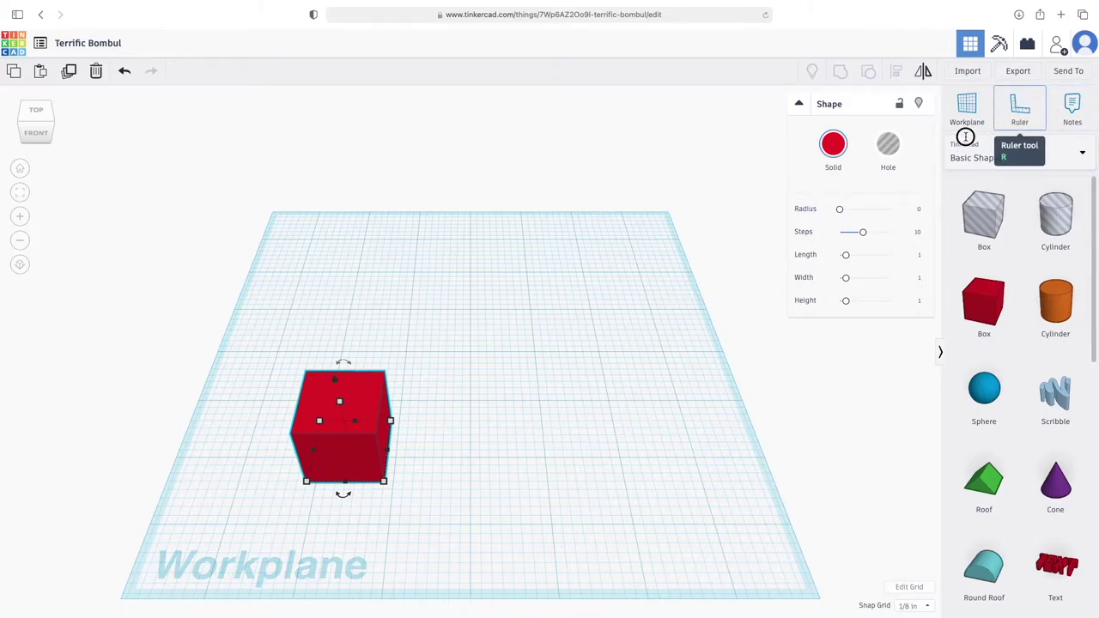
pyautogui.click(305, 482)
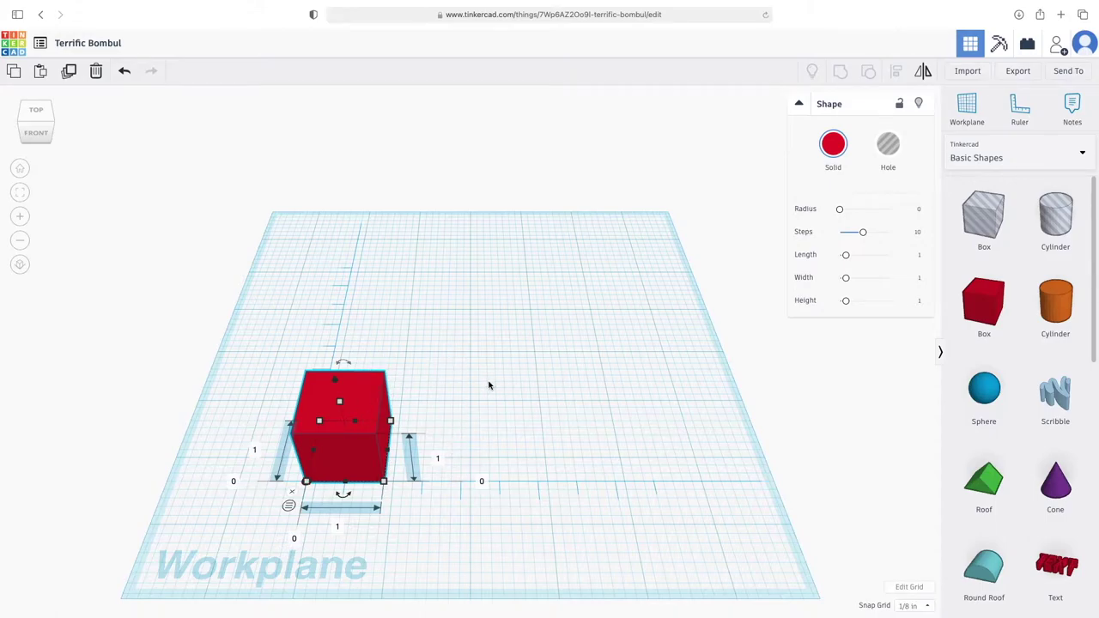
pyautogui.moveTo(494, 384)
pyautogui.mouseDown(button='right')
pyautogui.moveTo(492, 394)
pyautogui.moveTo(489, 376)
pyautogui.moveTo(484, 402)
pyautogui.moveTo(507, 387)
pyautogui.moveTo(490, 383)
pyautogui.mouseUp(button='right')
pyautogui.scroll(4, 490, 383)
pyautogui.scroll(-6, 491, 383)
pyautogui.scroll(2, 483, 388)
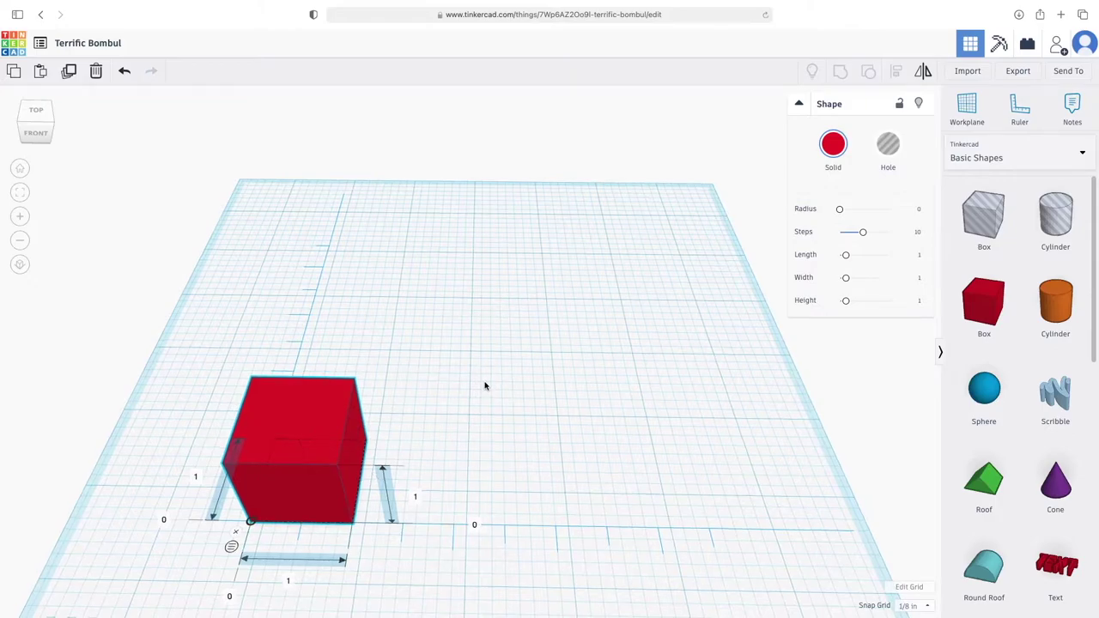
pyautogui.moveTo(487, 386); pyautogui.dragTo(525, 351, button='middle')
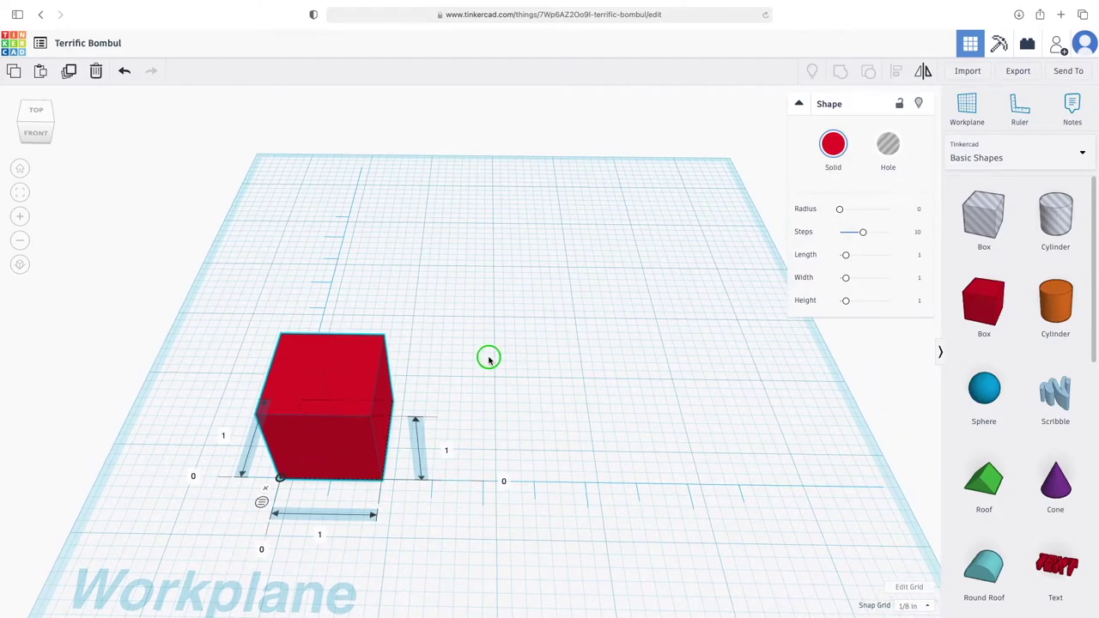
pyautogui.moveTo(487, 359)
pyautogui.mouseDown(button='right')
pyautogui.moveTo(474, 398)
pyautogui.moveTo(444, 395)
pyautogui.moveTo(432, 379)
pyautogui.moveTo(496, 318)
pyautogui.moveTo(532, 341)
pyautogui.moveTo(488, 363)
pyautogui.mouseUp(button='right')
pyautogui.scroll(3, 489, 362)
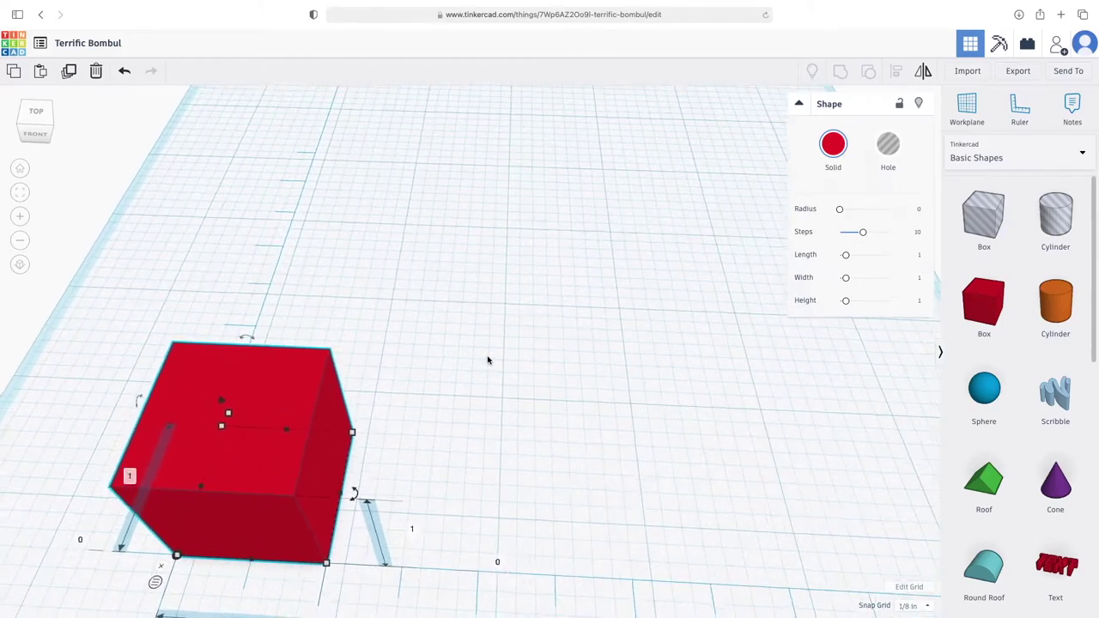
pyautogui.scroll(-3, 487, 360)
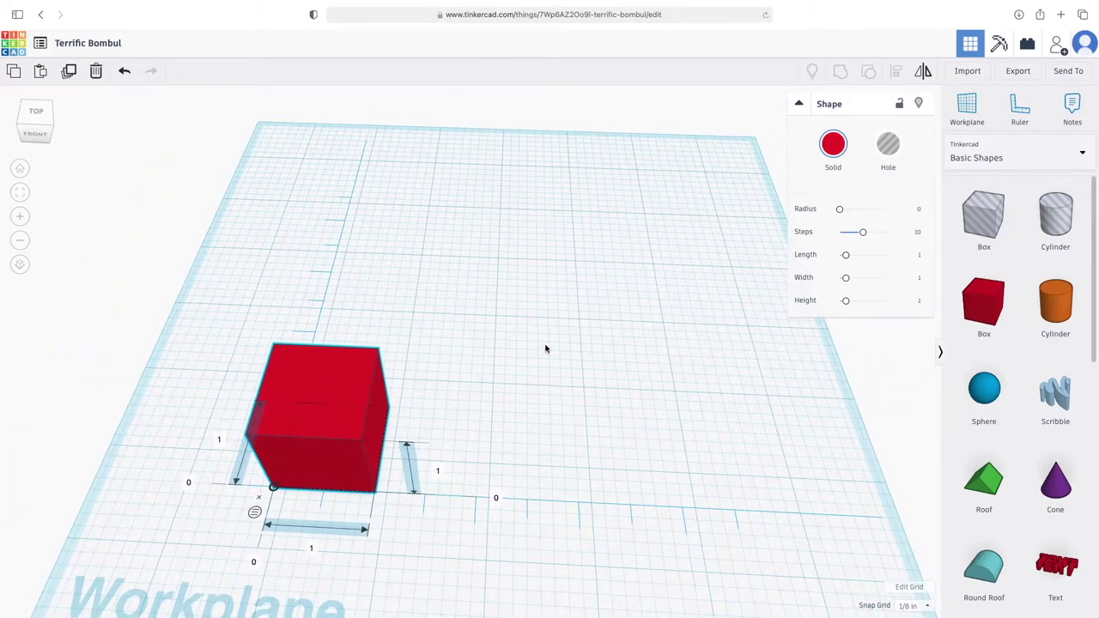
pyautogui.moveTo(551, 353); pyautogui.dragTo(586, 295, button='middle')
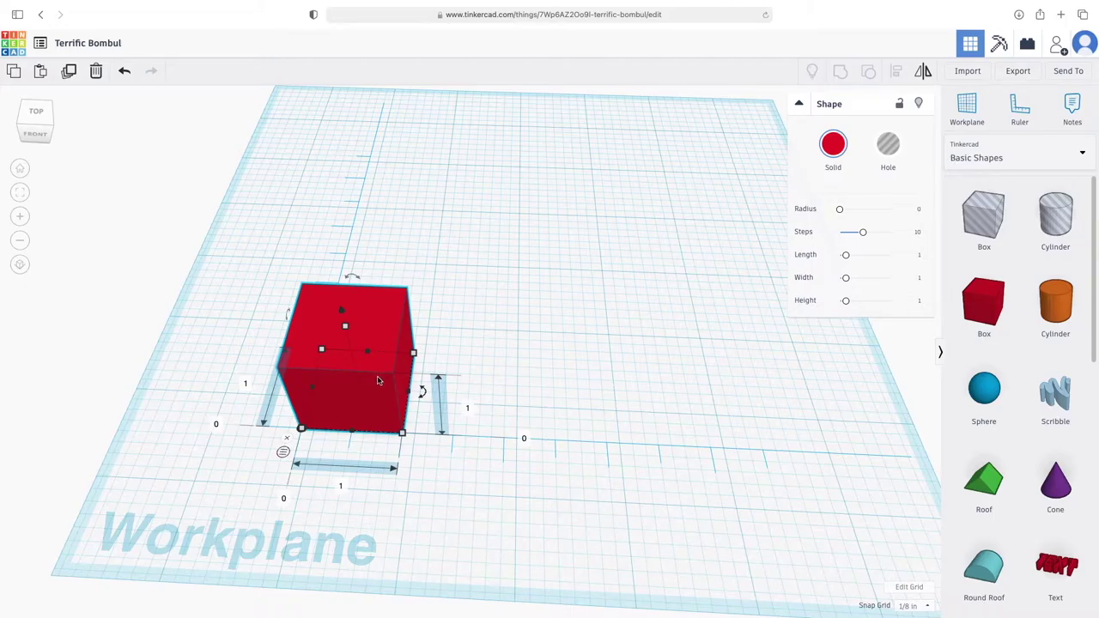
# Step: Set the red box's width to 6.25 in and depth to 5.5 in
pyautogui.click(343, 487)
pyautogui.write('6.25')
pyautogui.press('Return')
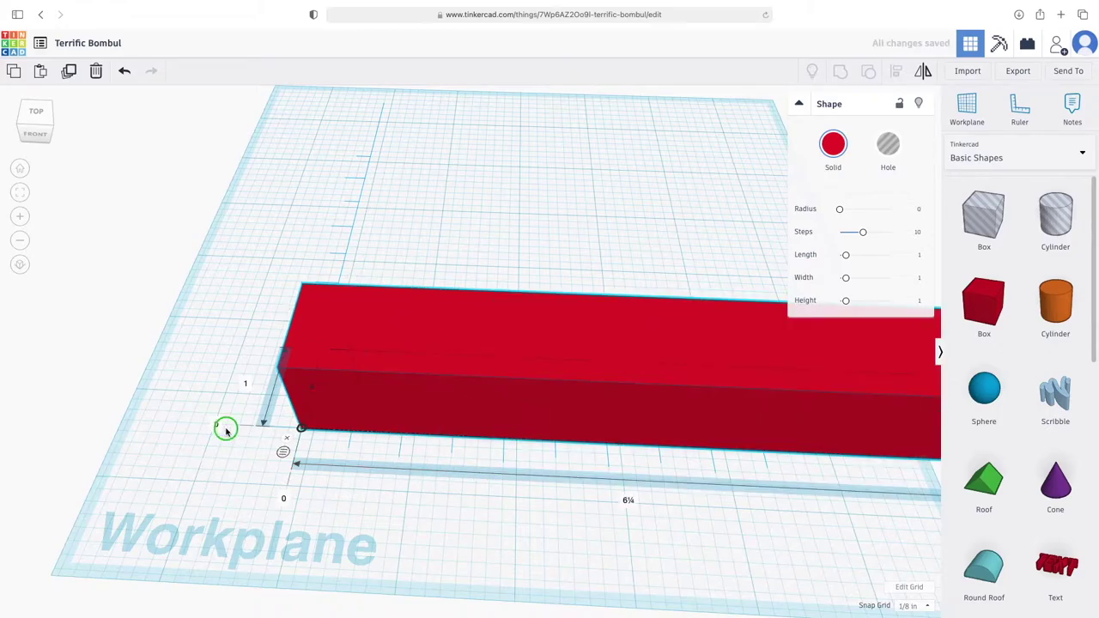
pyautogui.moveTo(226, 430); pyautogui.dragTo(248, 420, button='right')
pyautogui.click(251, 397)
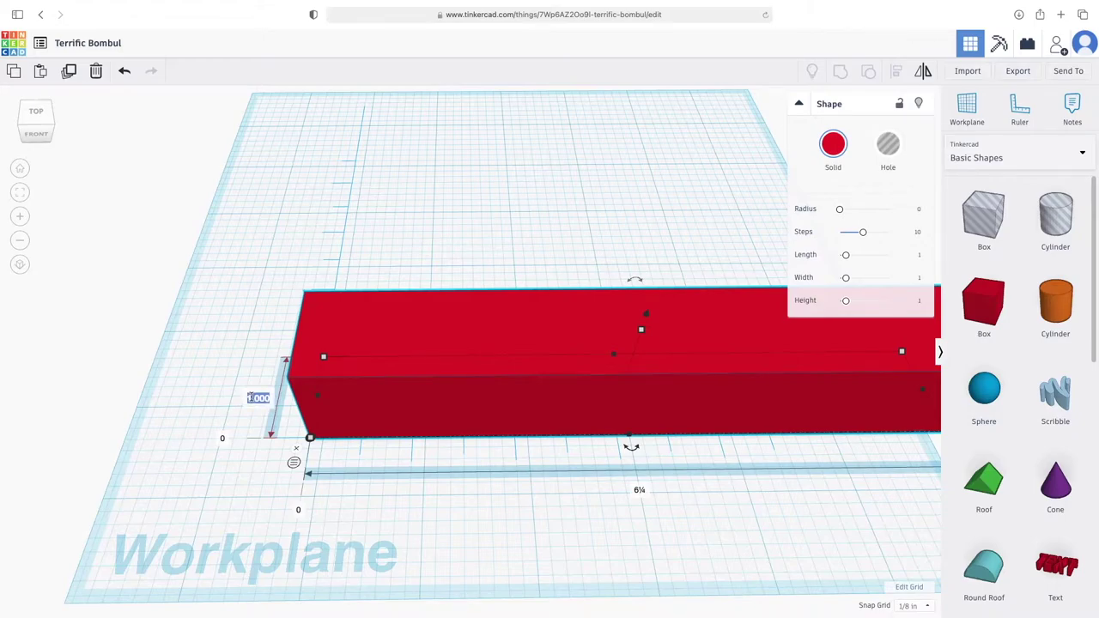
pyautogui.write('5.5')
pyautogui.press('Return')
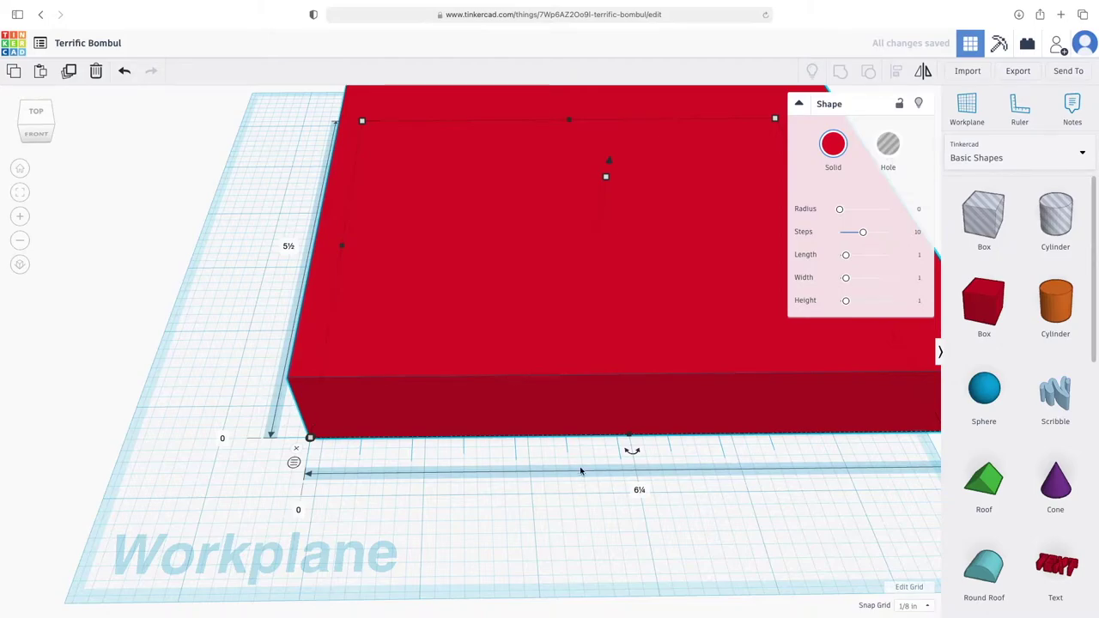
# Step: Set the box height to 1/8 in, finally entering .12 after retrying 1/8
pyautogui.moveTo(694, 500); pyautogui.dragTo(449, 484, button='middle')
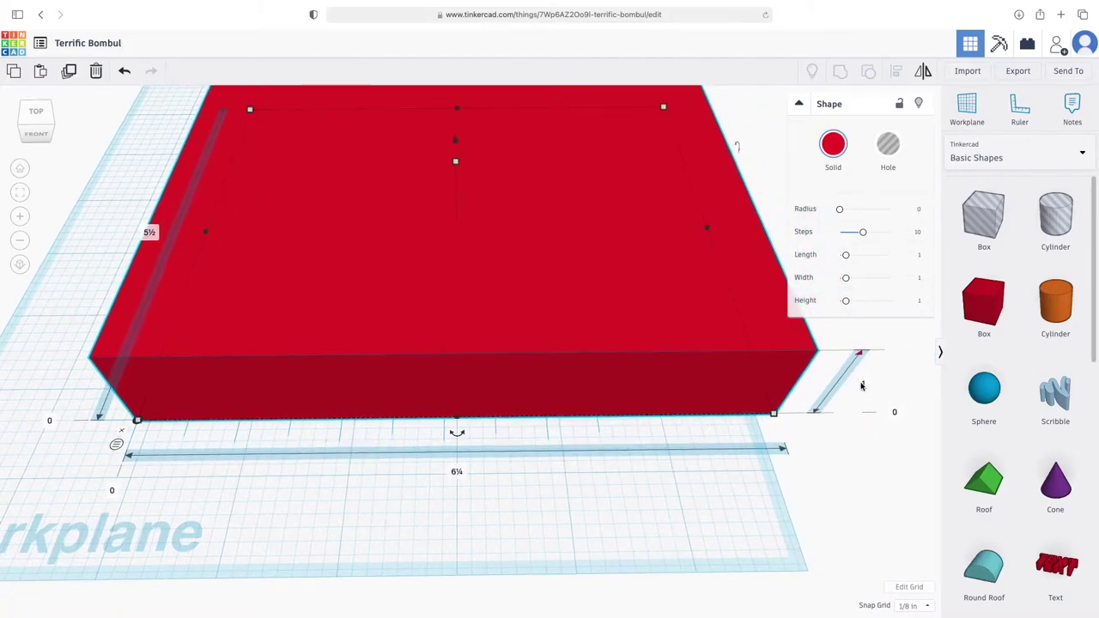
pyautogui.click(861, 383)
pyautogui.write('1/8')
pyautogui.press('Return')
pyautogui.click(863, 384)
pyautogui.write('1/8')
pyautogui.press('Return')
pyautogui.click(864, 384)
pyautogui.write('.12')
pyautogui.press('Return')
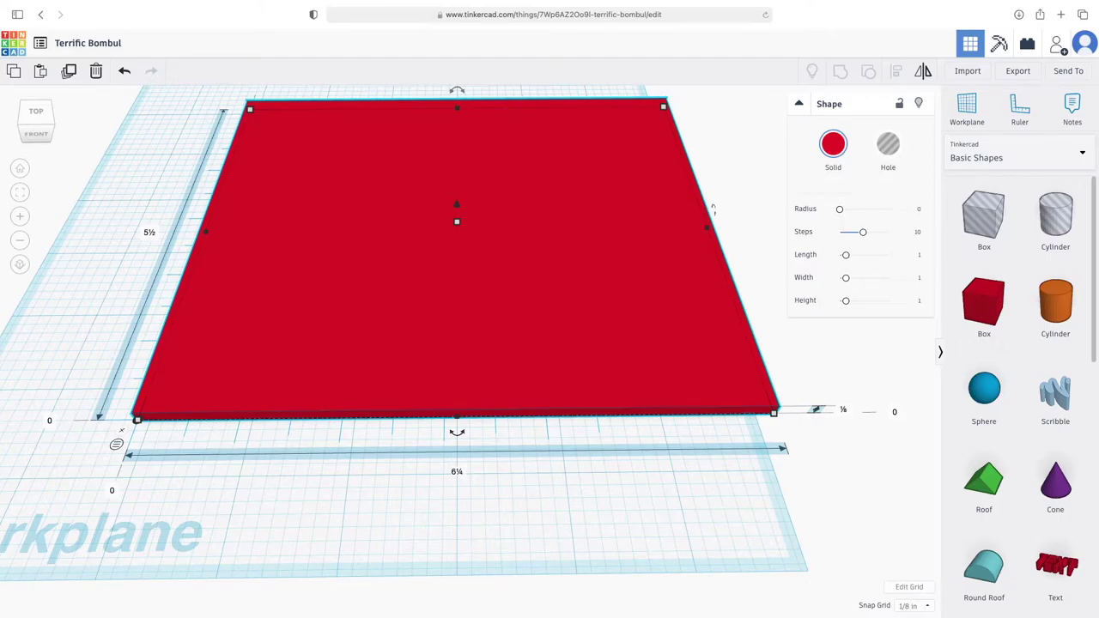
# Step: Move the red box left and down on the workplane
pyautogui.click(248, 354)
pyautogui.moveTo(248, 355); pyautogui.dragTo(201, 364)
pyautogui.moveTo(268, 390); pyautogui.dragTo(246, 397)
# Step: Anchor the Ruler at the plate's bottom-left corner and inspect that corner up close
pyautogui.click(1019, 110)
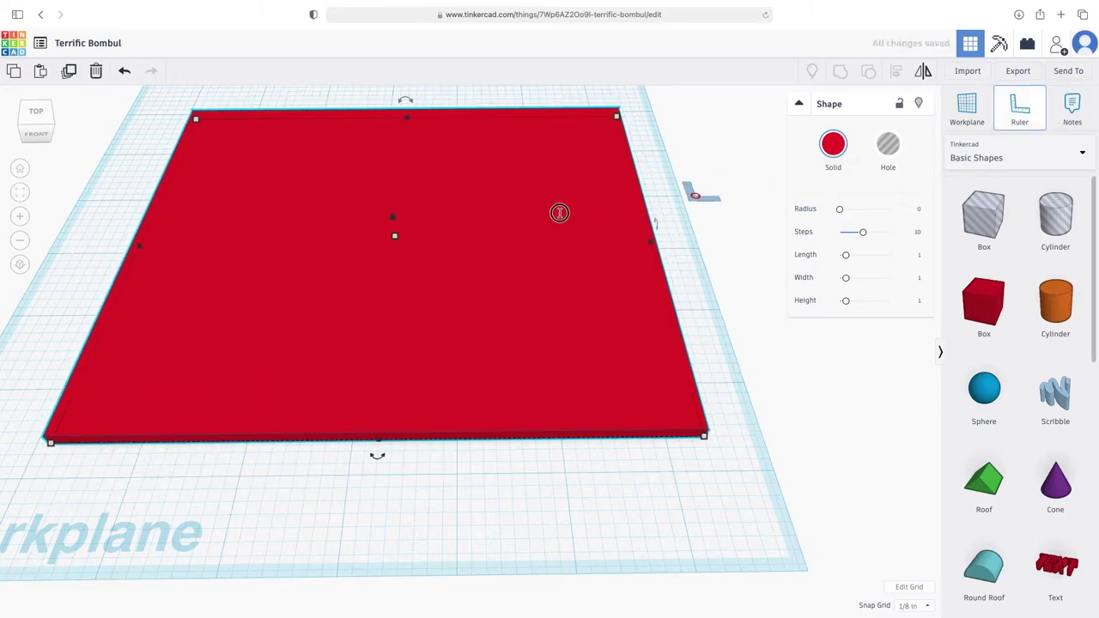
pyautogui.click(48, 443)
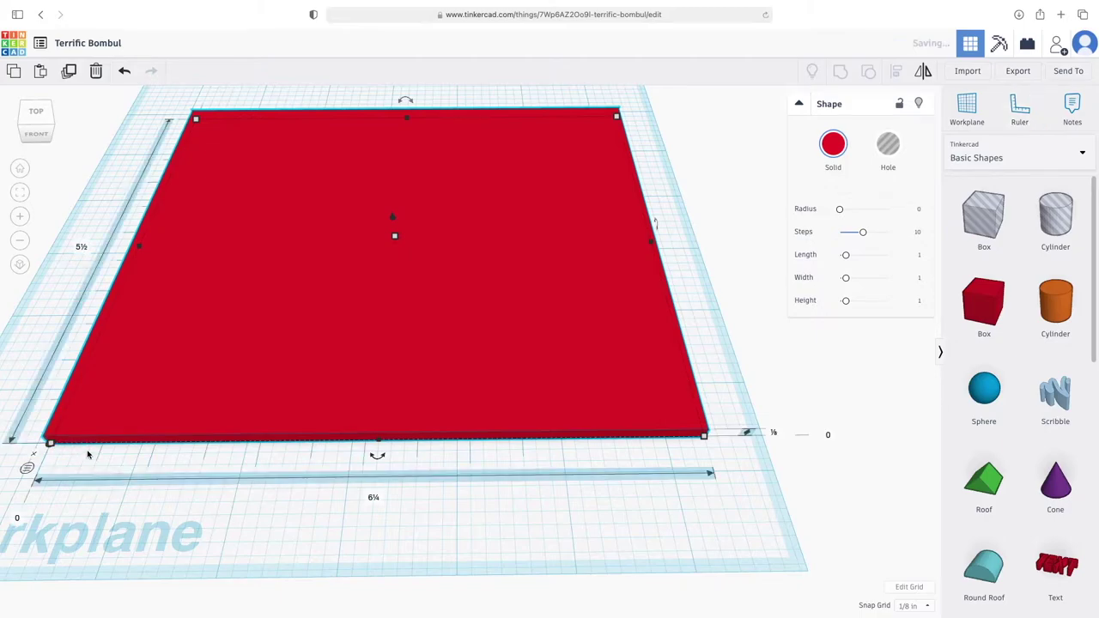
pyautogui.scroll(5, 52, 450)
pyautogui.moveTo(52, 450); pyautogui.dragTo(107, 444, button='right')
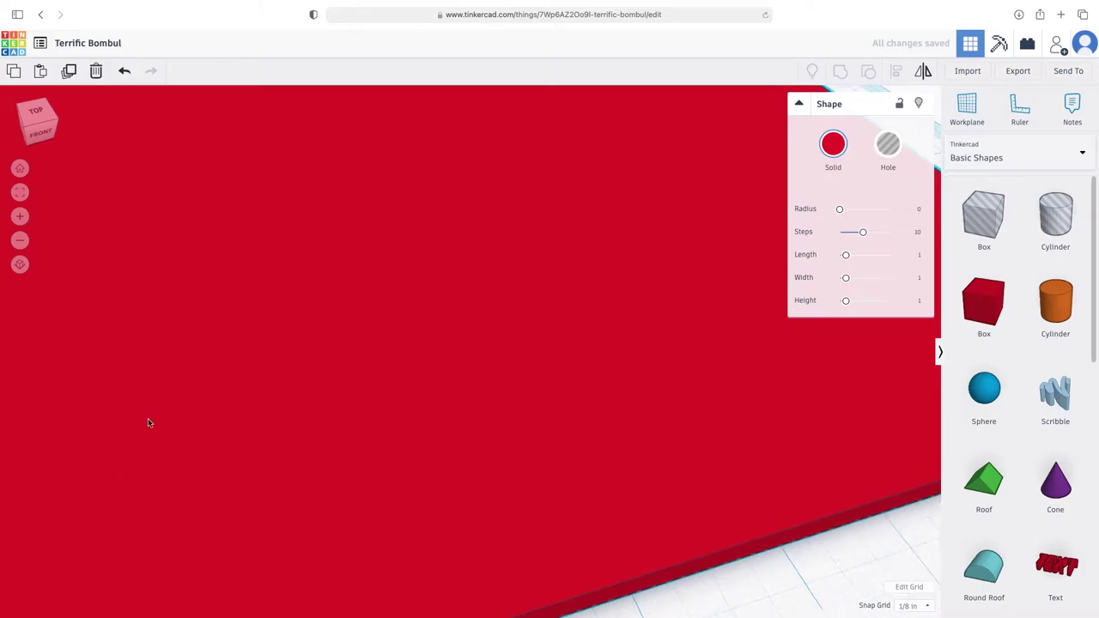
pyautogui.scroll(-5, 636, 180)
pyautogui.scroll(5, 362, 278)
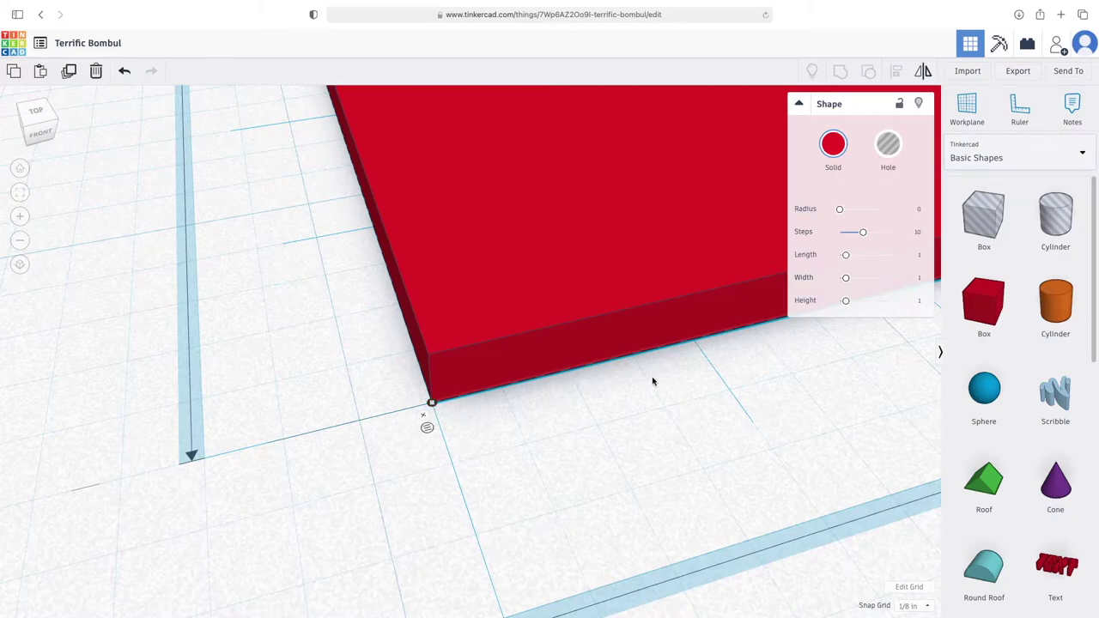
pyautogui.moveTo(650, 382); pyautogui.dragTo(611, 386, button='right')
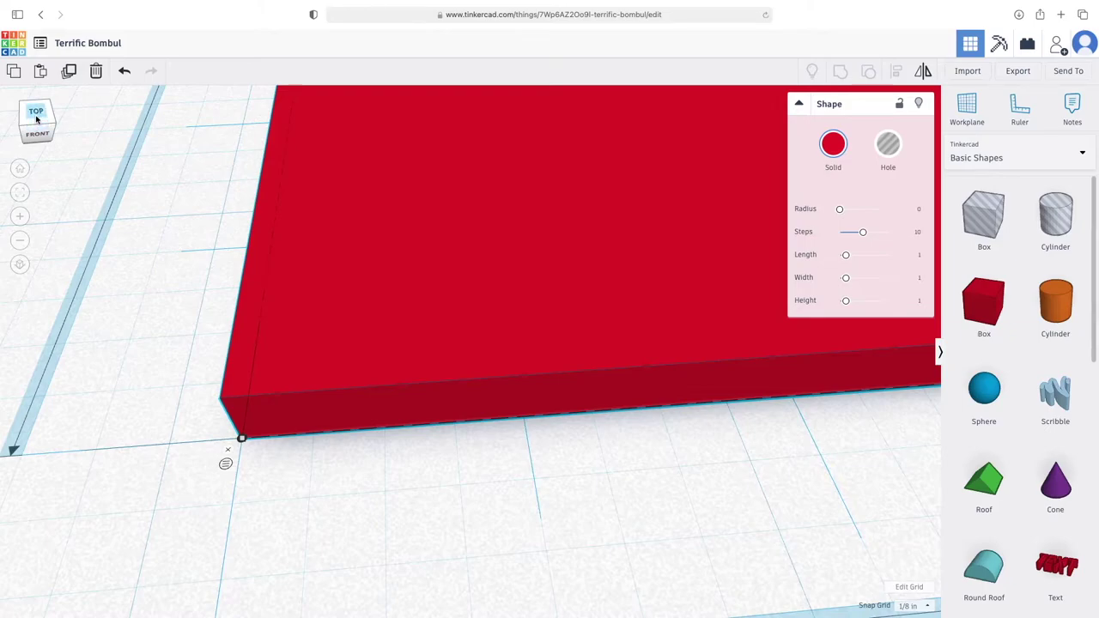
# Step: Cycle the view cube through top, top-front and isometric views to a front view, then zoom out
pyautogui.click(37, 117)
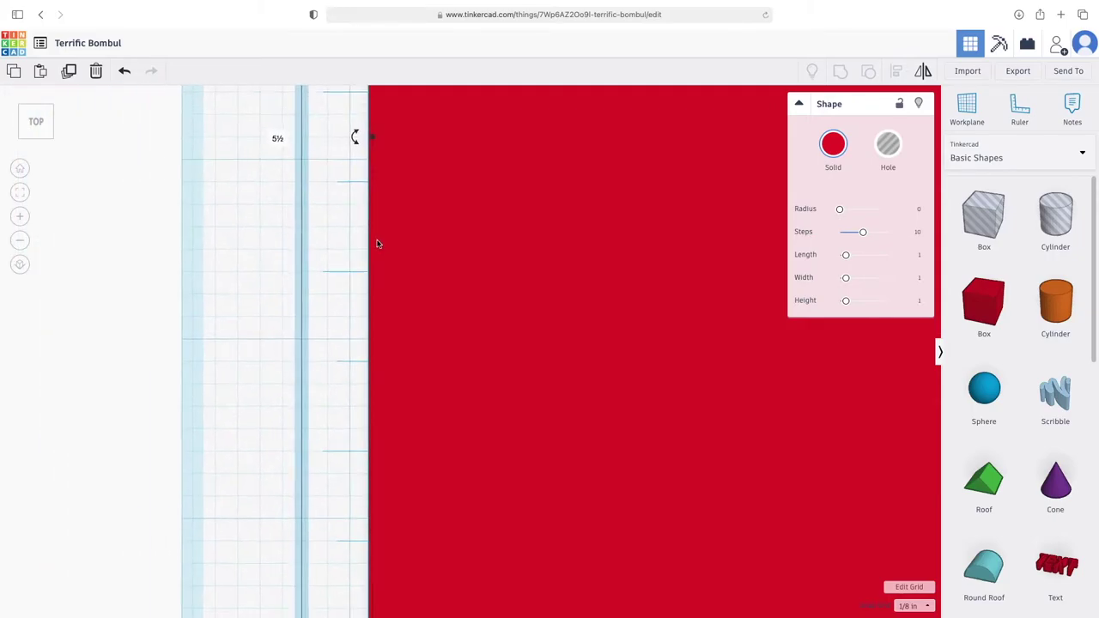
pyautogui.click(335, 225)
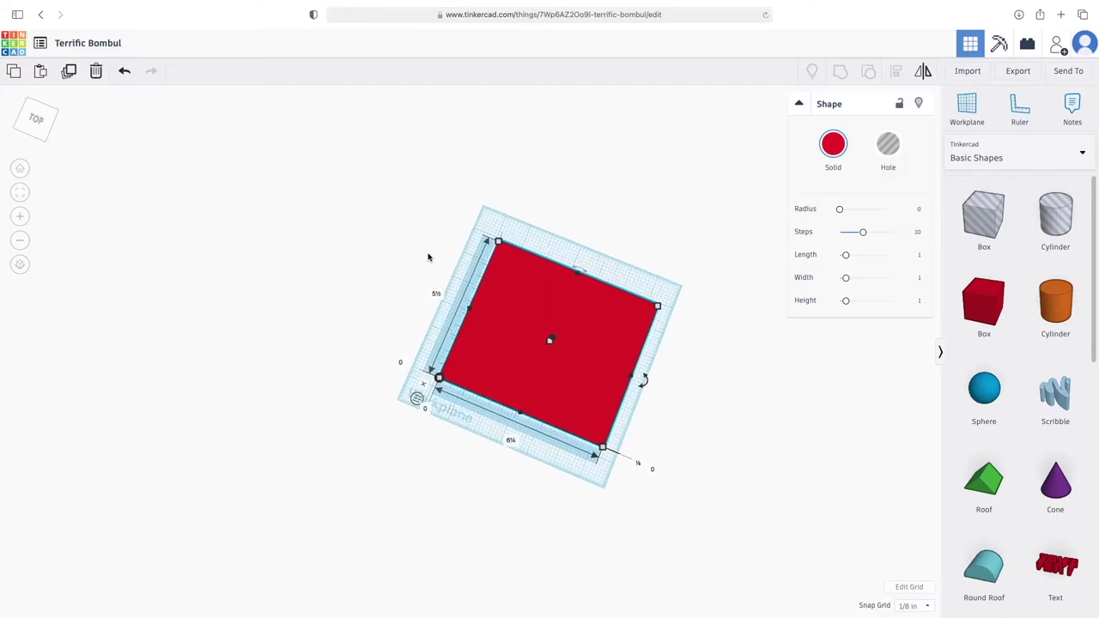
pyautogui.click(29, 135)
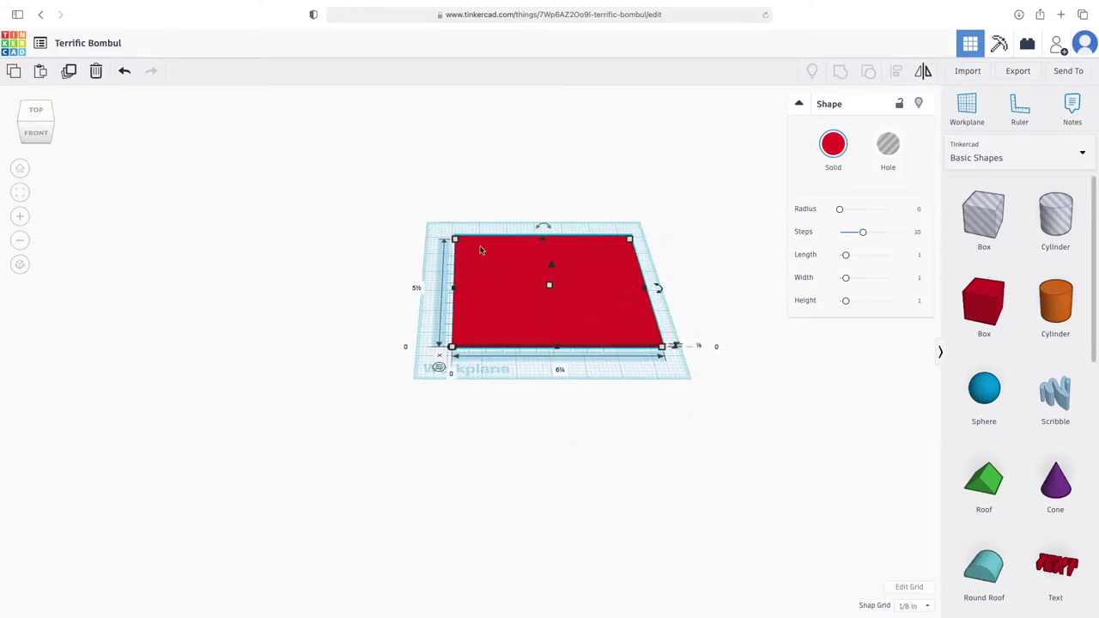
pyautogui.click(18, 123)
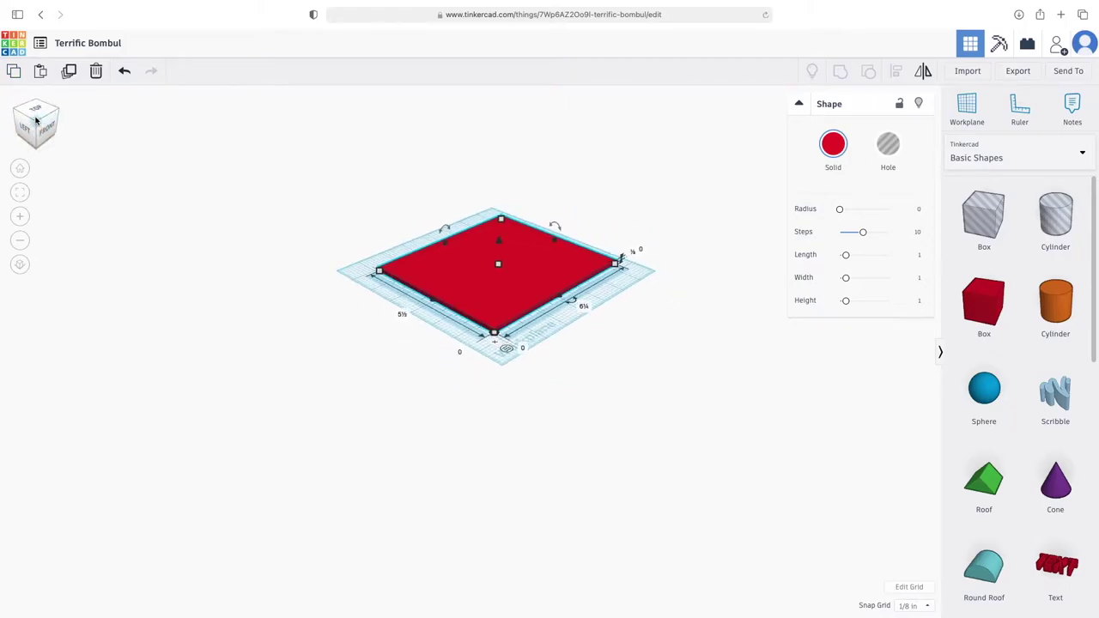
pyautogui.click(37, 129)
pyautogui.moveTo(38, 129)
pyautogui.mouseDown()
pyautogui.moveTo(30, 123)
pyautogui.moveTo(36, 129)
pyautogui.mouseUp()
pyautogui.click(32, 128)
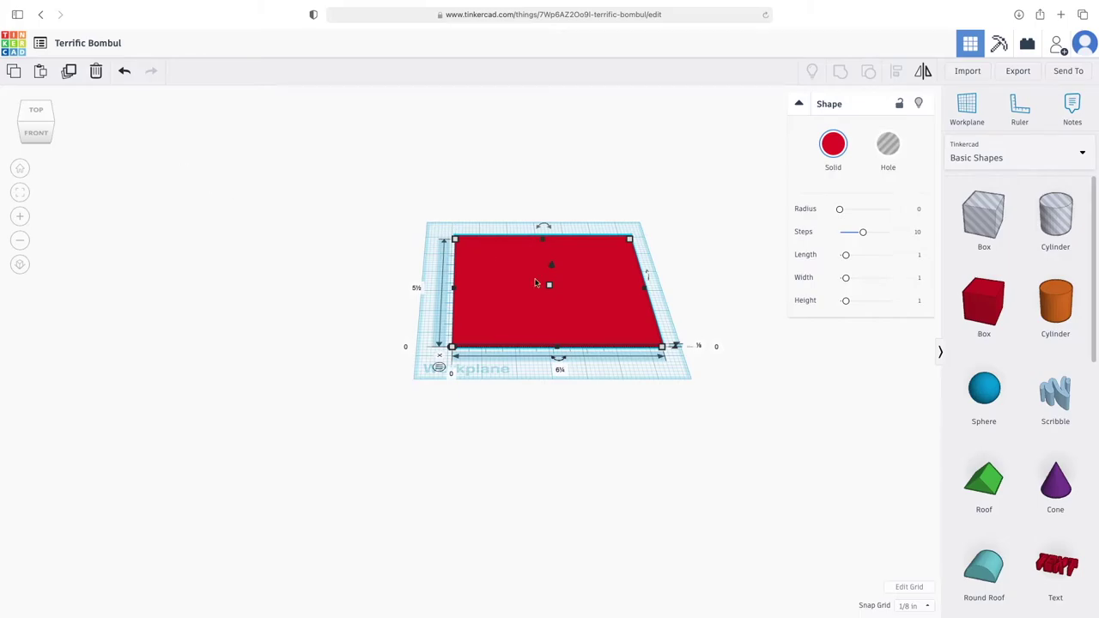
pyautogui.scroll(5, 658, 323)
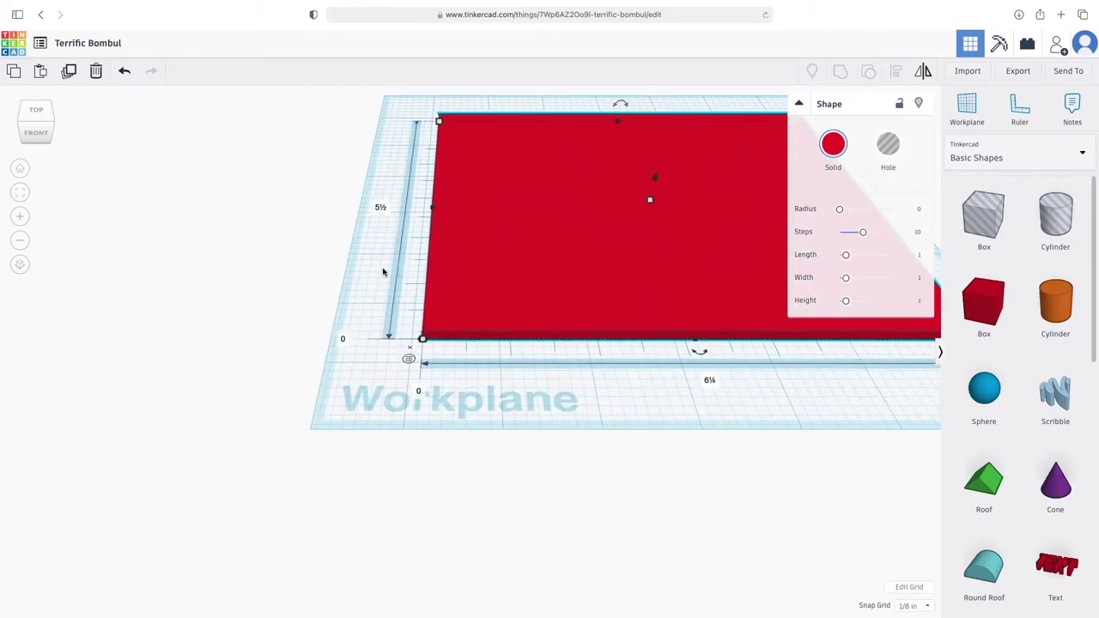
pyautogui.scroll(2, 267, 294)
pyautogui.scroll(-4, 223, 304)
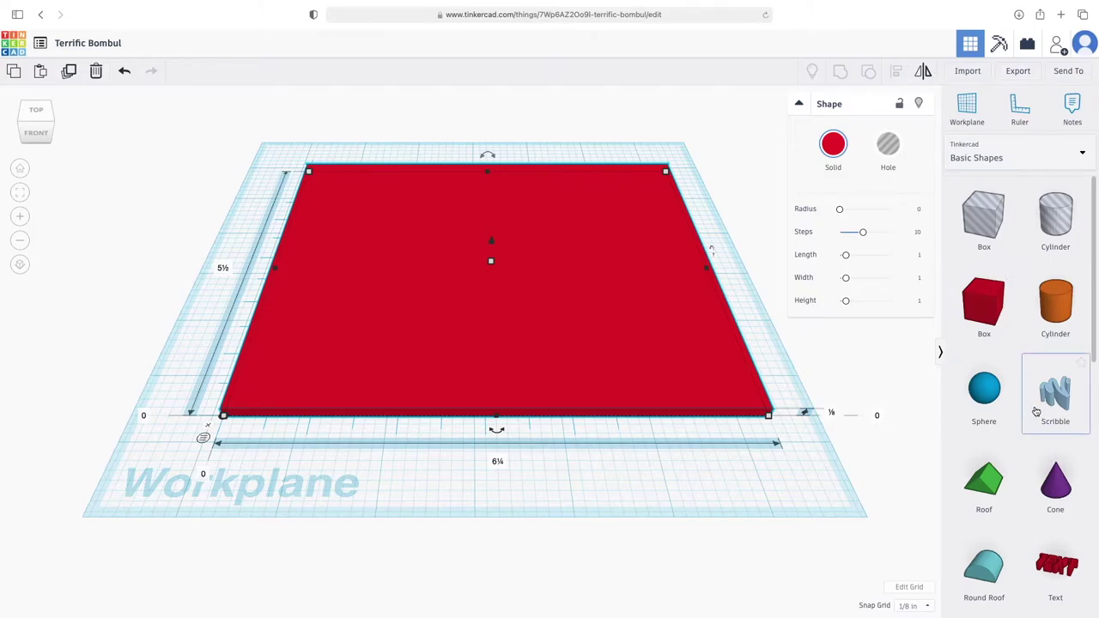
# Step: Add a Wedge from Basic Shapes beside the plate's right corner
pyautogui.scroll(-1, 1032, 414)
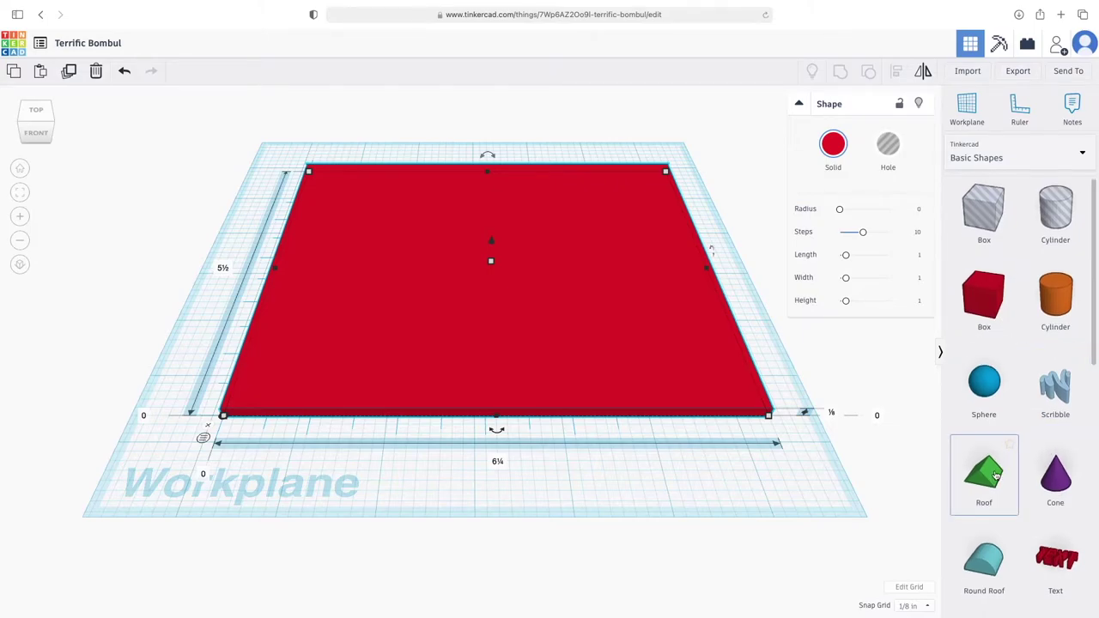
pyautogui.scroll(-3, 996, 477)
pyautogui.scroll(-1, 992, 429)
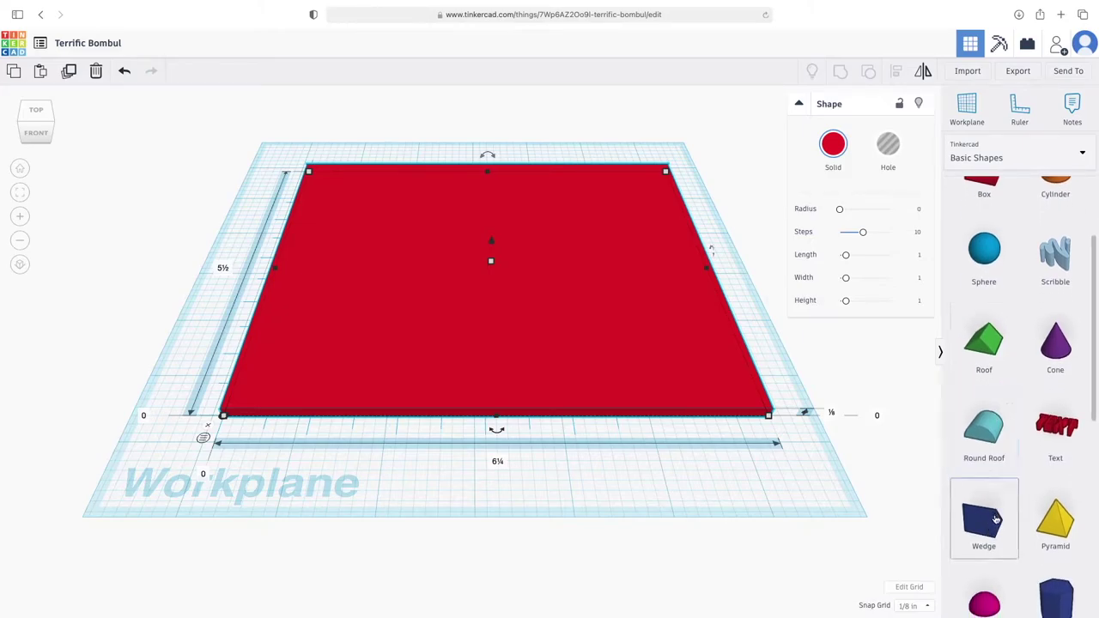
pyautogui.moveTo(996, 514); pyautogui.dragTo(684, 475)
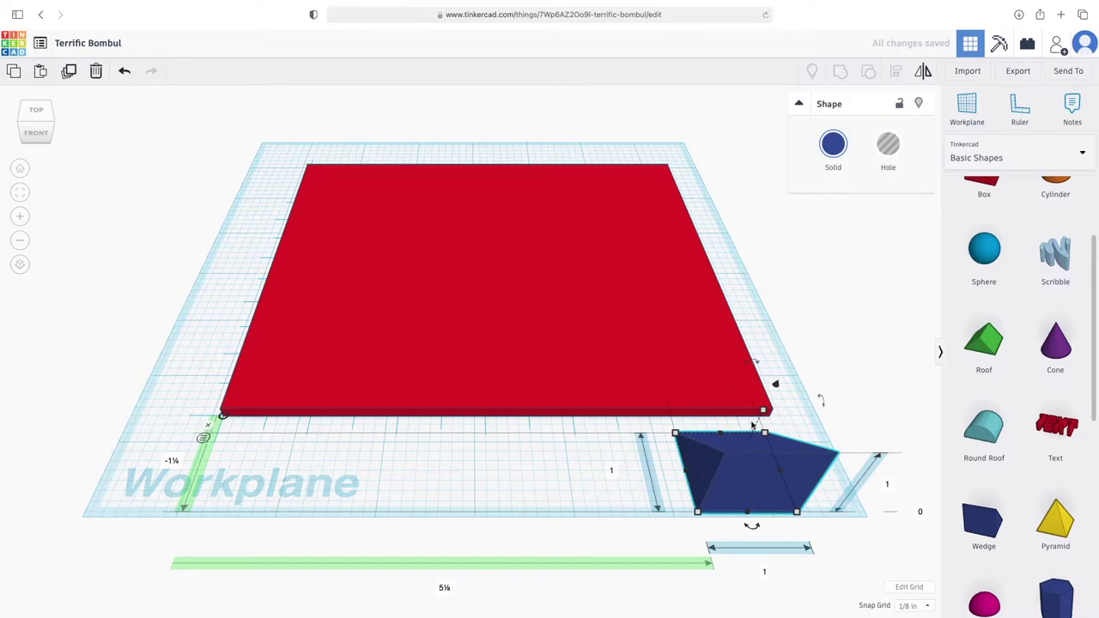
# Step: Rotate the wedge to 90°, undoing an accidental -22.5° turn first
pyautogui.moveTo(753, 366)
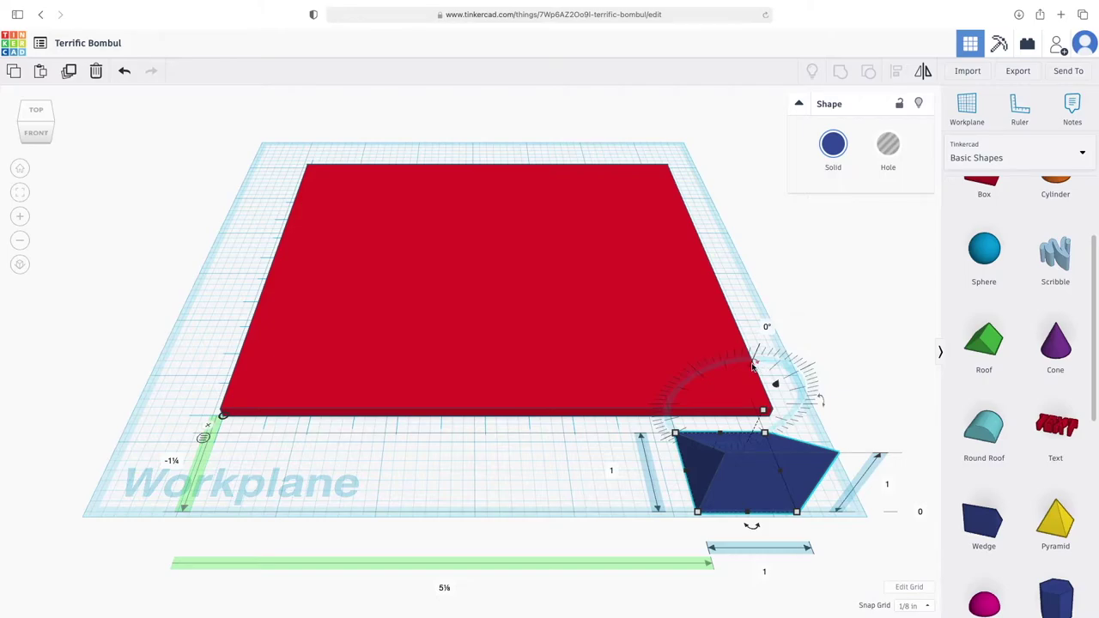
pyautogui.moveTo(755, 364); pyautogui.dragTo(766, 360)
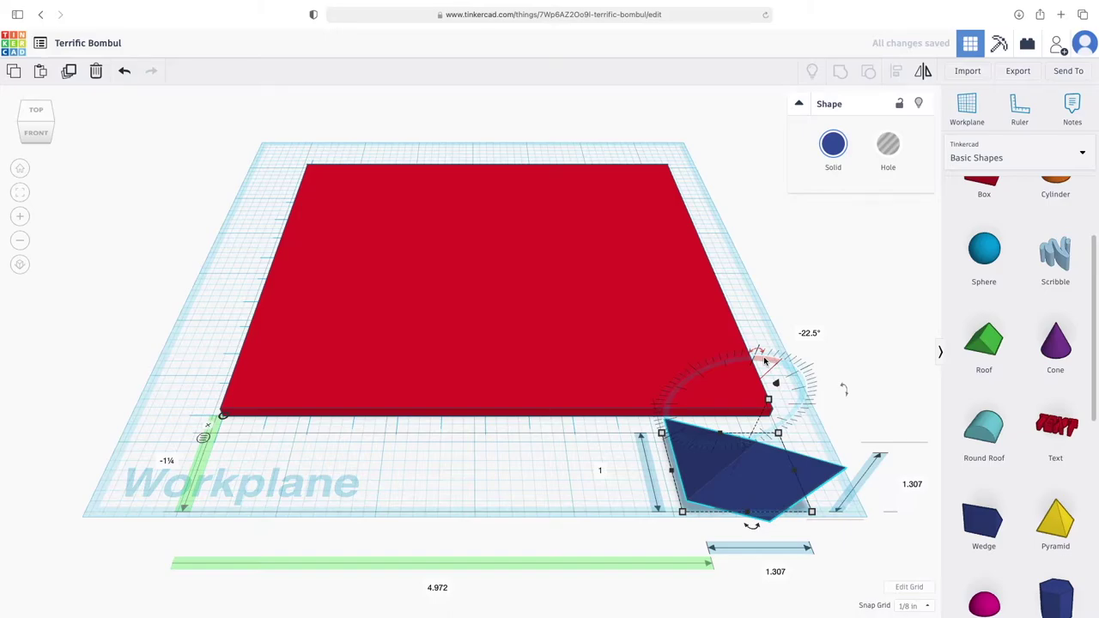
pyautogui.press('super+z')
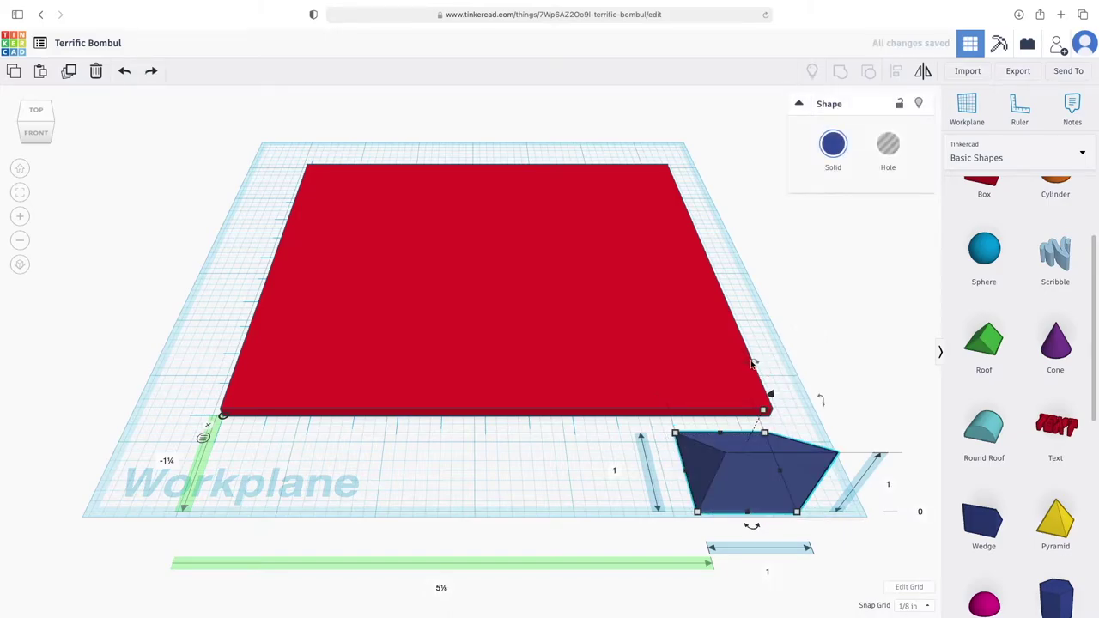
pyautogui.moveTo(752, 364); pyautogui.dragTo(786, 365)
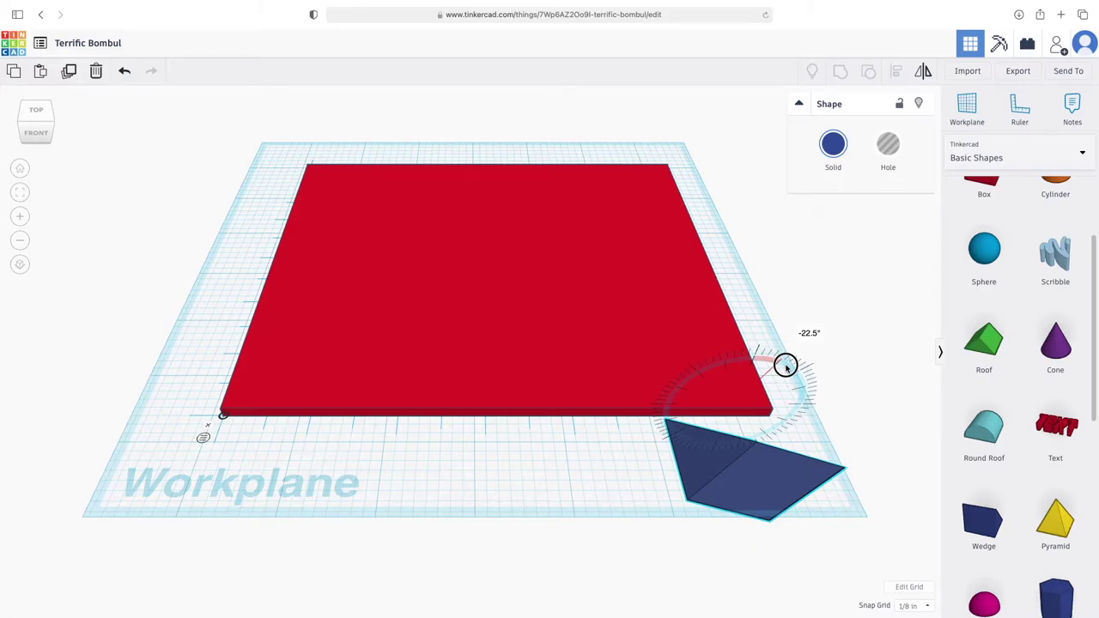
pyautogui.moveTo(785, 366); pyautogui.dragTo(775, 363)
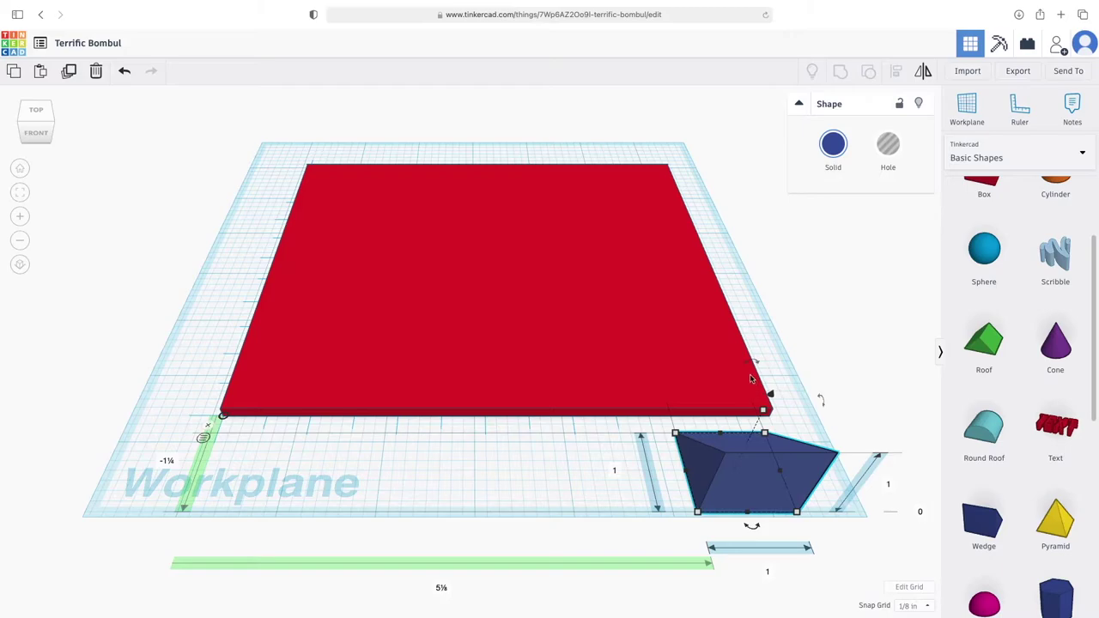
pyautogui.moveTo(756, 365); pyautogui.dragTo(711, 367)
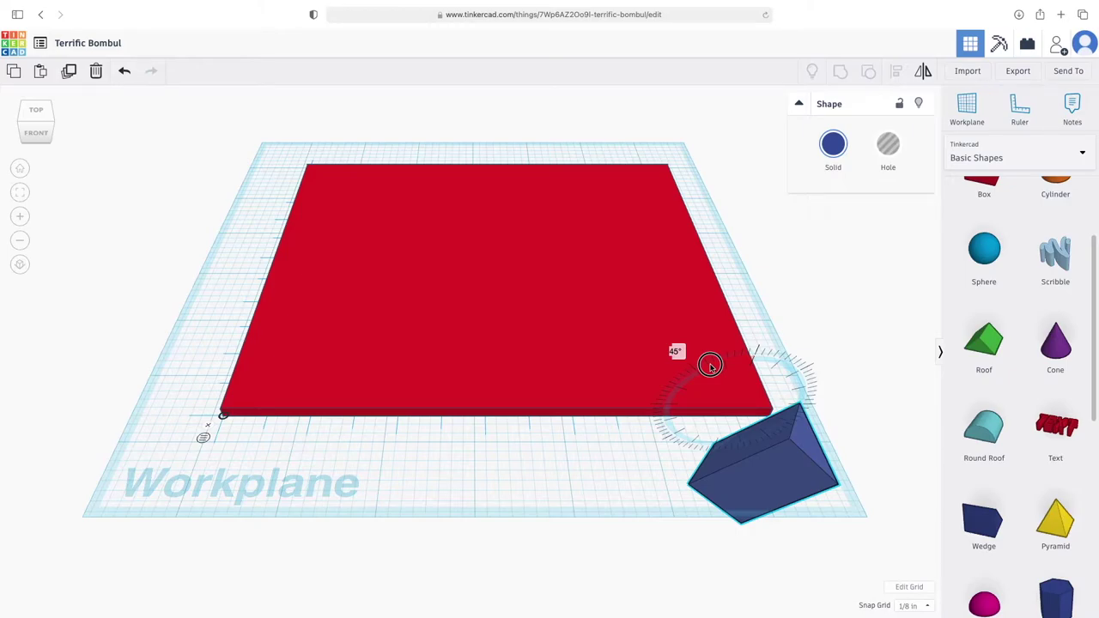
pyautogui.moveTo(711, 367); pyautogui.dragTo(674, 395)
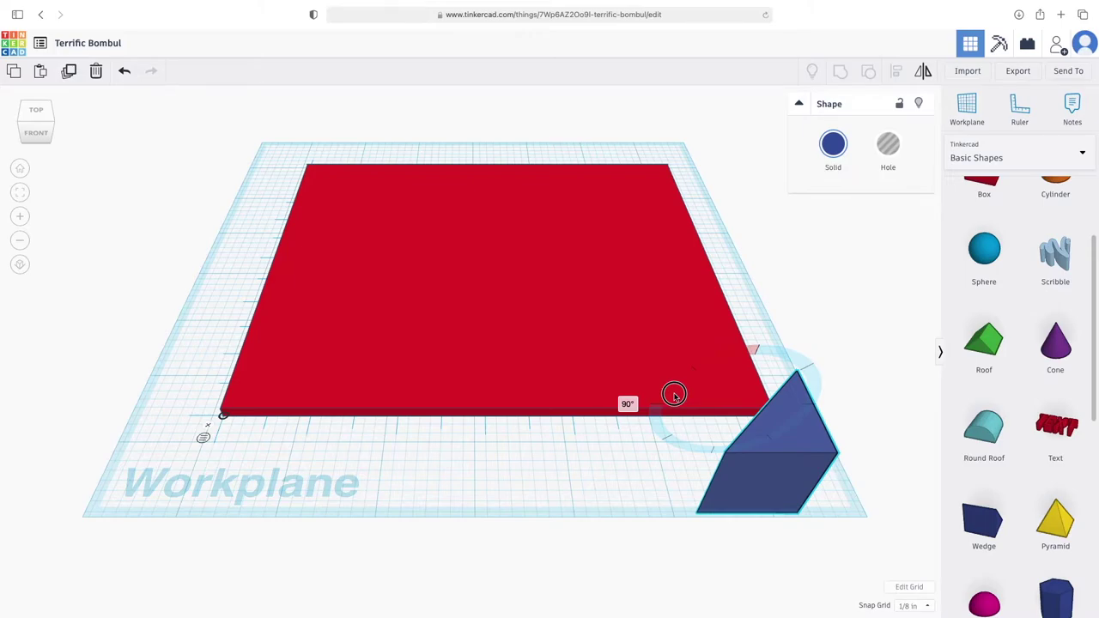
pyautogui.moveTo(674, 395); pyautogui.dragTo(675, 395)
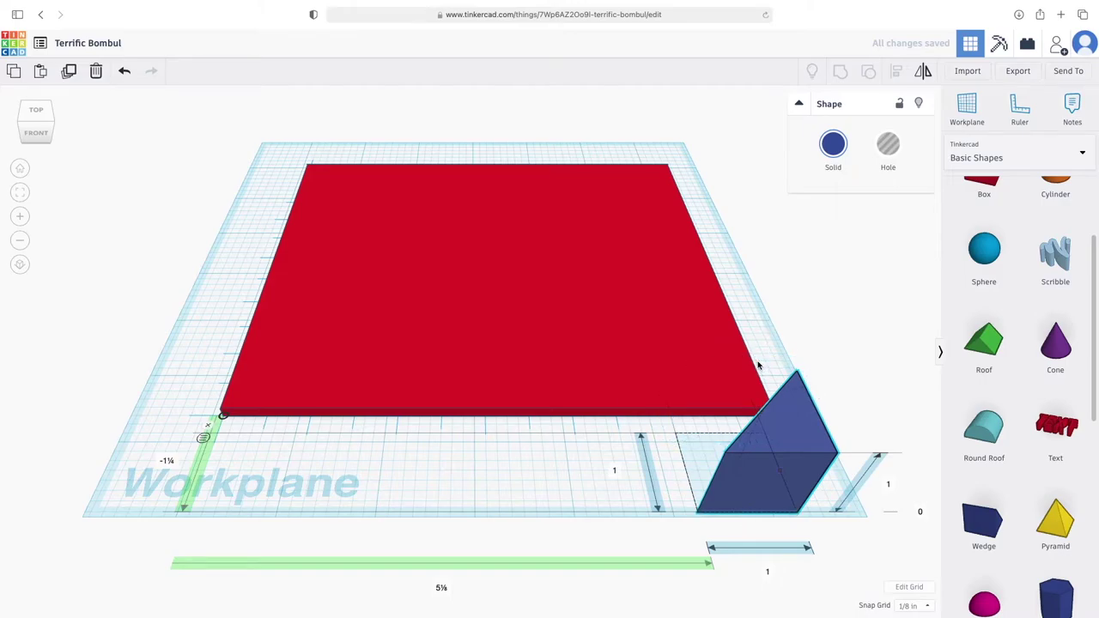
pyautogui.moveTo(757, 365); pyautogui.dragTo(753, 404, button='right')
# Step: Anchor the ruler at the wedge's corner and set its width to 1.5 and height to .125 in
pyautogui.click(749, 528)
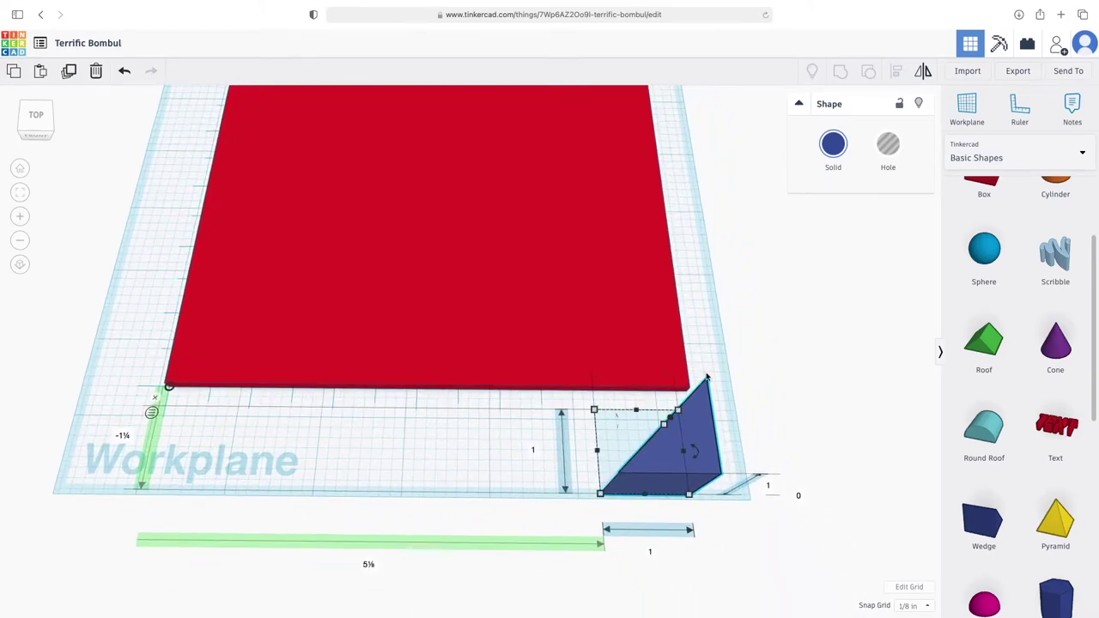
pyautogui.moveTo(807, 390); pyautogui.dragTo(732, 357, button='right')
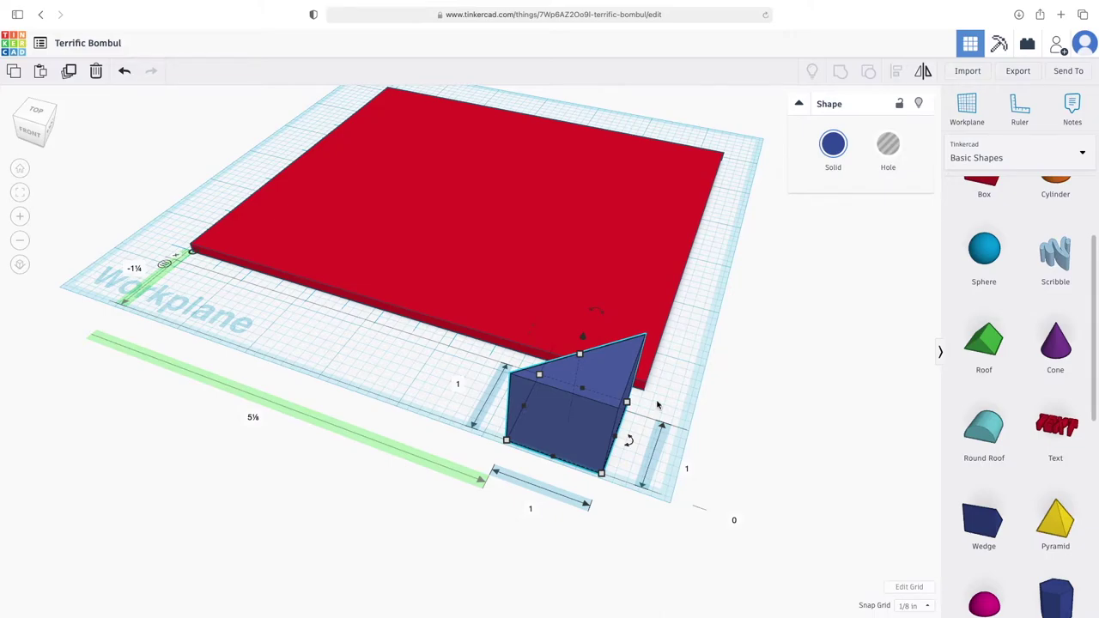
pyautogui.click(1019, 107)
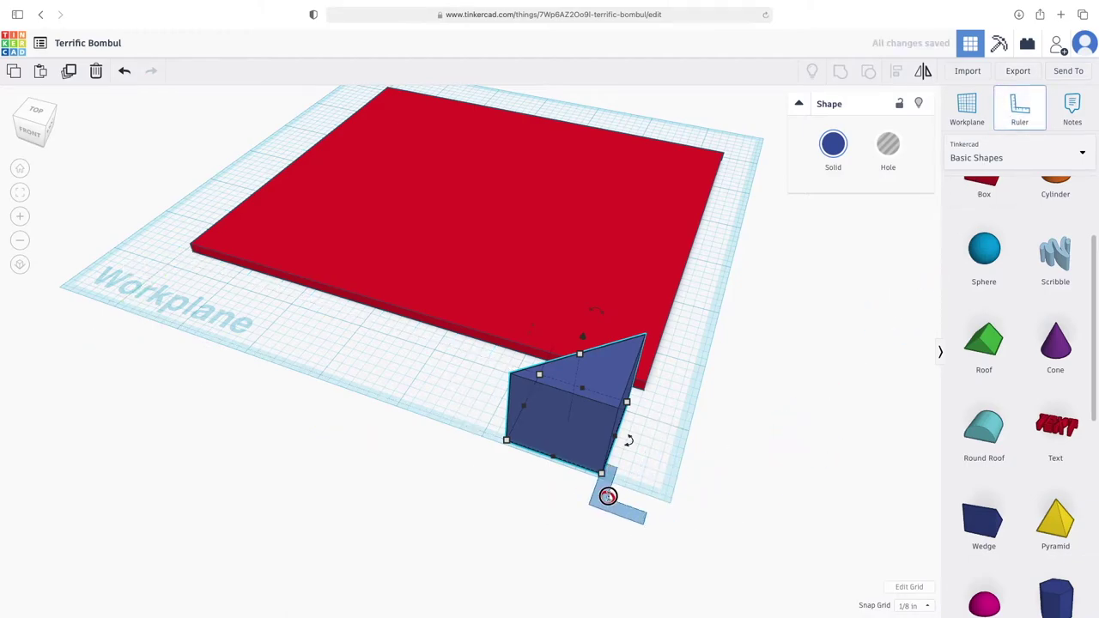
pyautogui.click(603, 475)
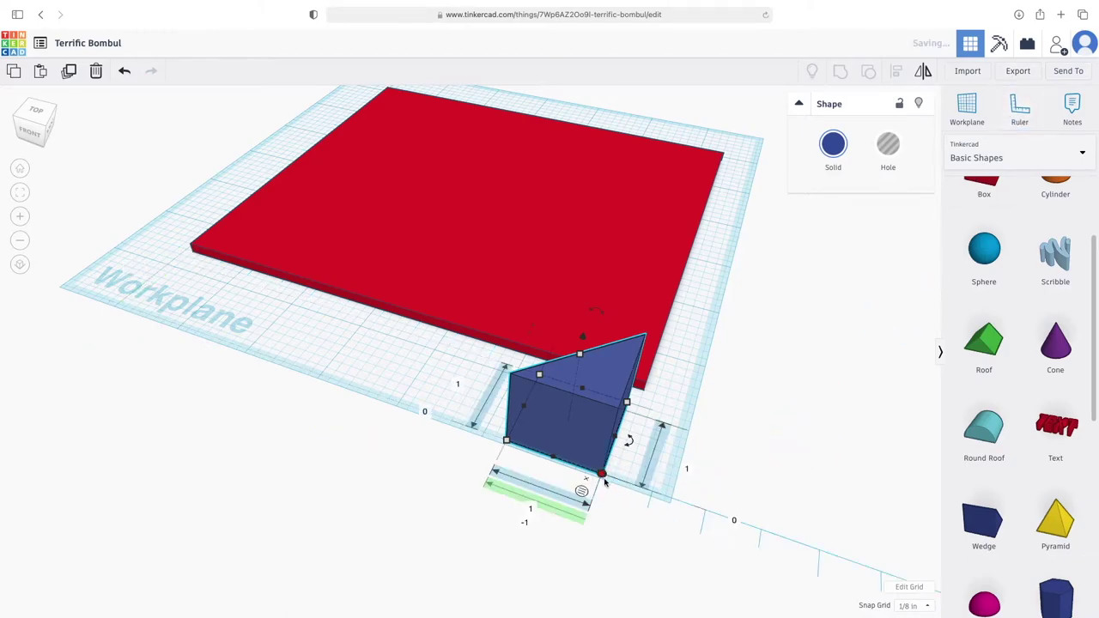
pyautogui.click(531, 510)
pyautogui.write('1.5')
pyautogui.press('Return')
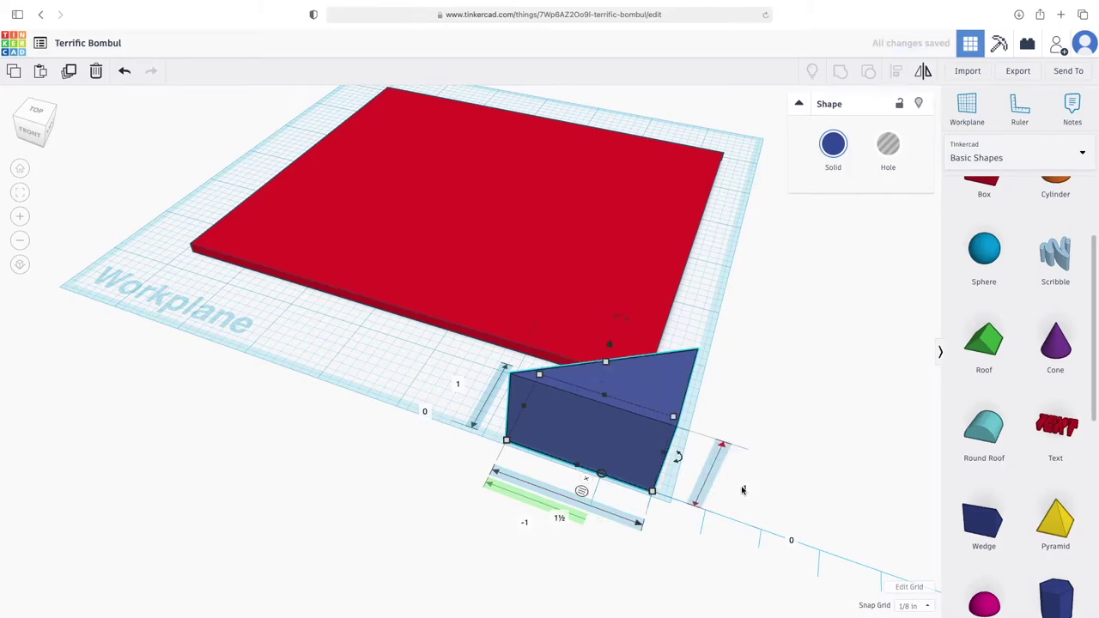
pyautogui.write('.125')
pyautogui.press('Return')
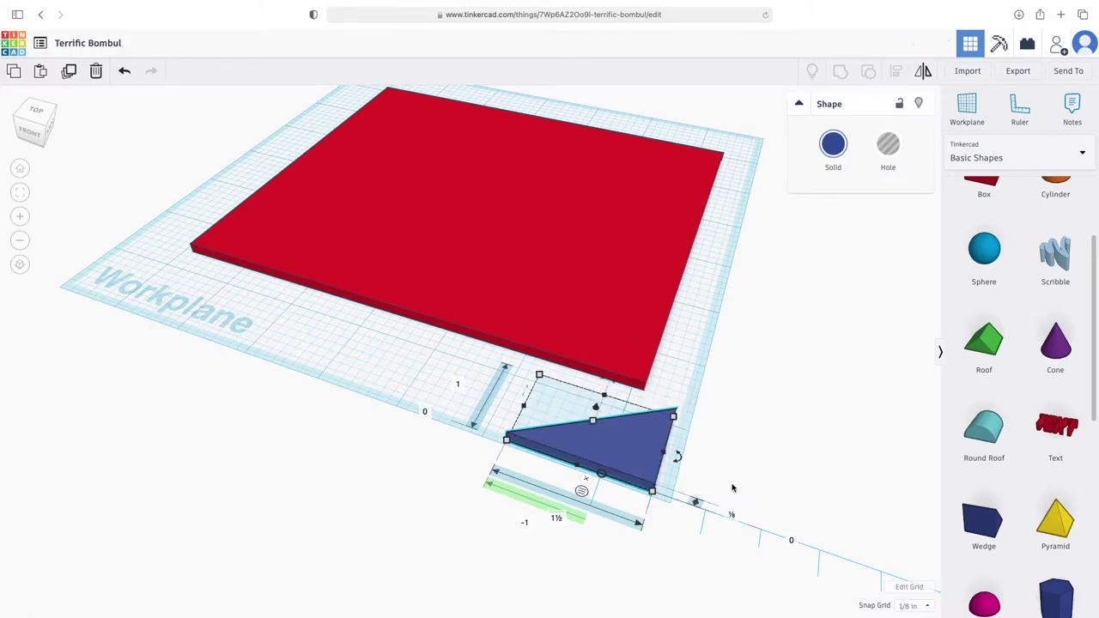
# Step: Set the wedge length to 5.5, then 4.75 in, and slide it onto the plate's right edge
pyautogui.click(458, 386)
pyautogui.write('5½')
pyautogui.press('Return')
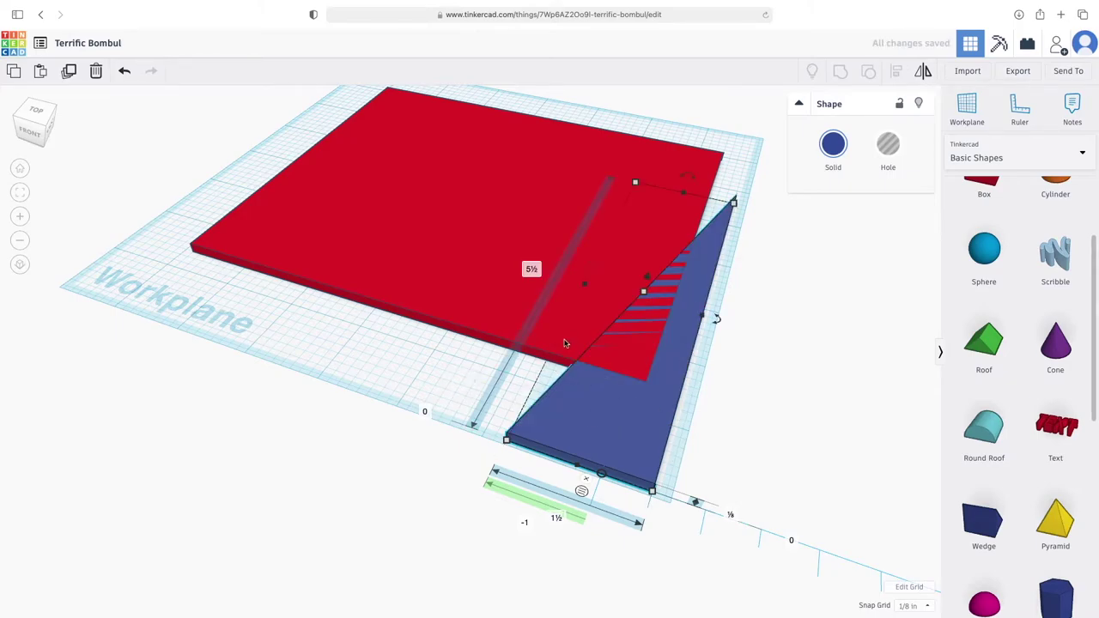
pyautogui.moveTo(565, 344); pyautogui.dragTo(608, 400, button='right')
pyautogui.moveTo(638, 546); pyautogui.dragTo(623, 432)
pyautogui.scroll(-5, 423, 472)
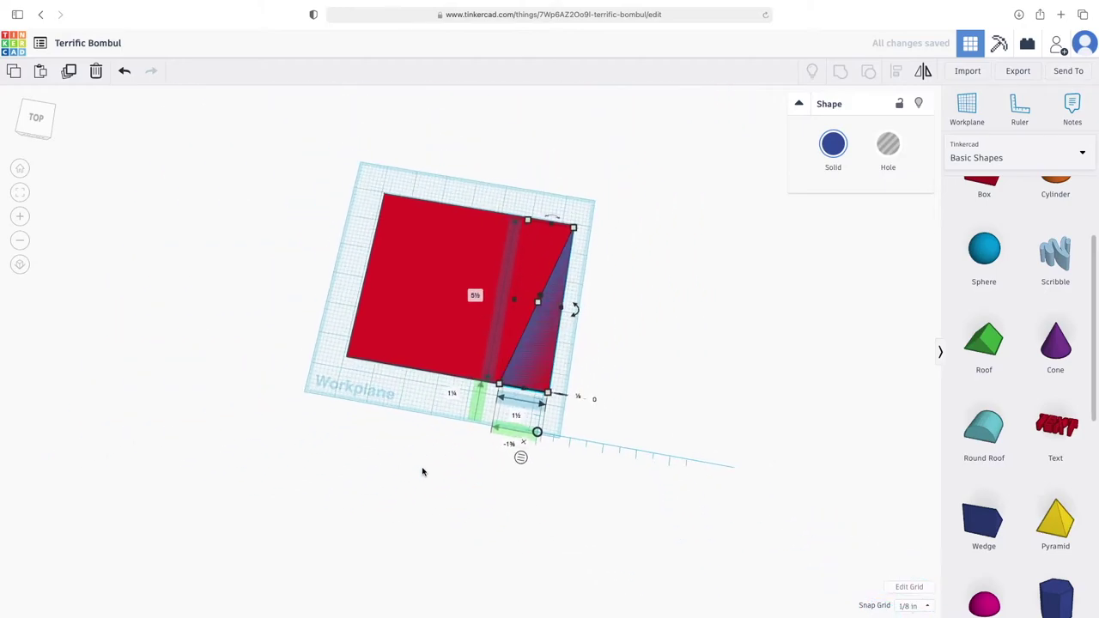
pyautogui.scroll(2, 423, 468)
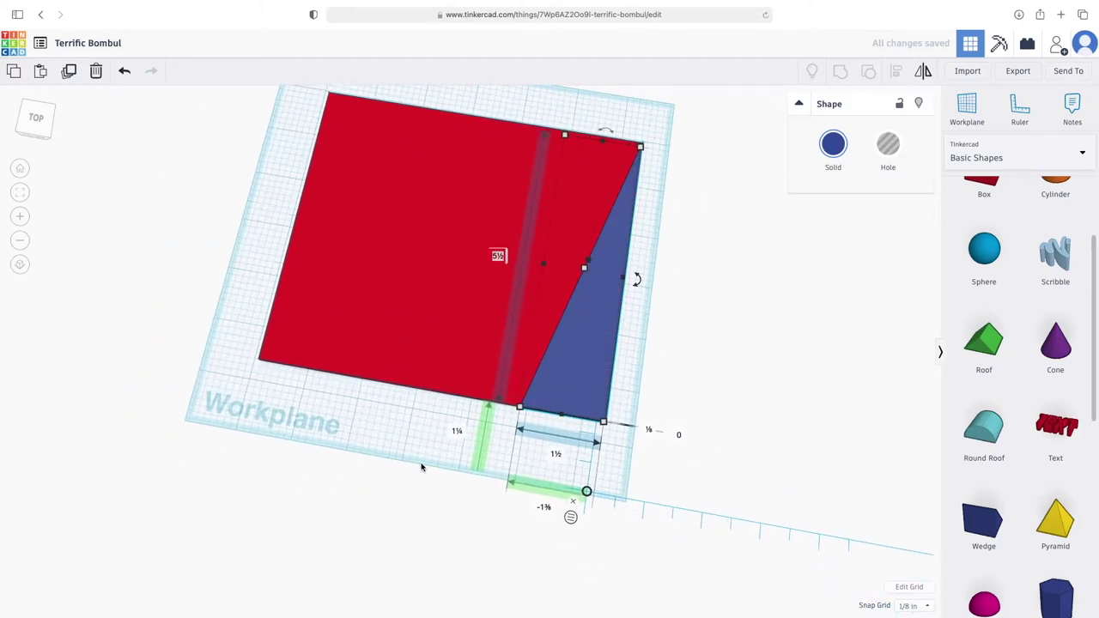
pyautogui.moveTo(626, 350); pyautogui.dragTo(703, 365)
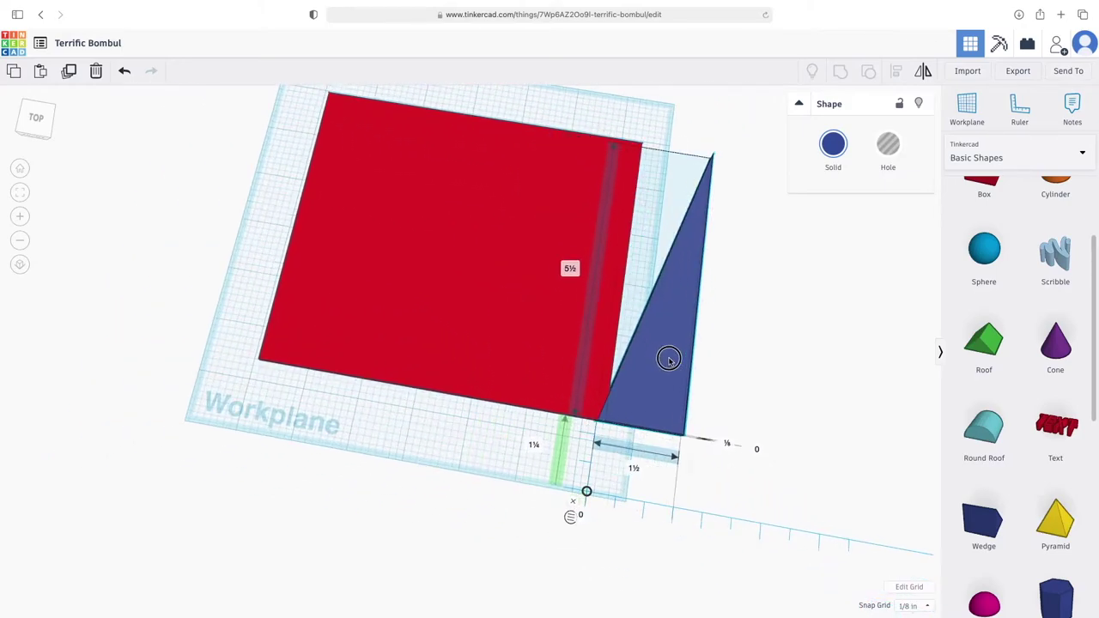
pyautogui.click(572, 271)
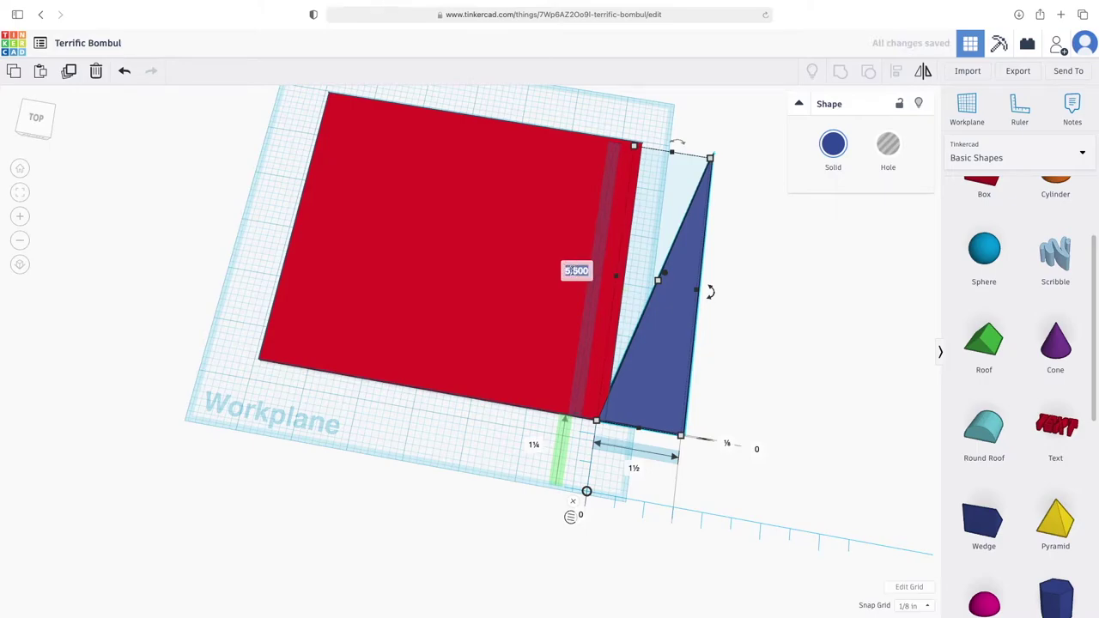
pyautogui.write('4.75')
pyautogui.press('Return')
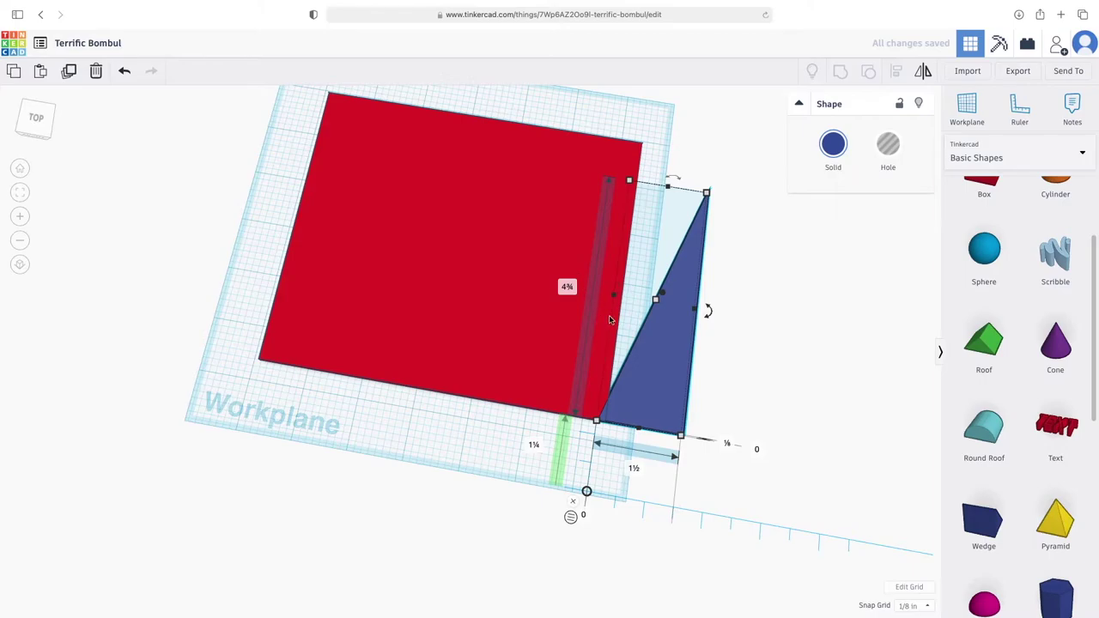
pyautogui.moveTo(663, 363); pyautogui.dragTo(580, 345)
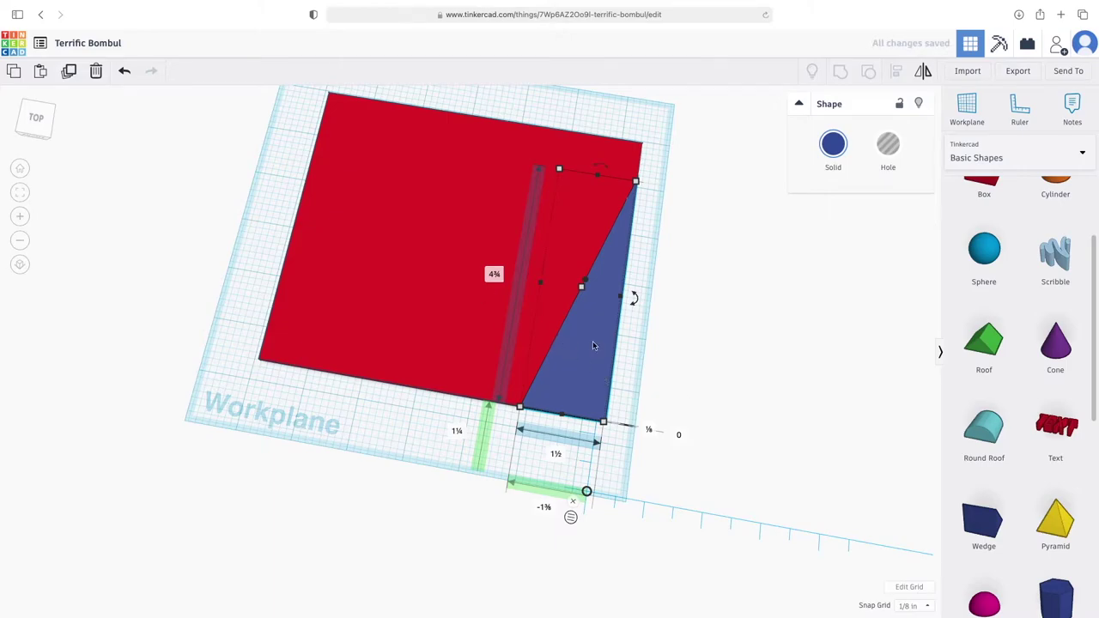
# Step: Make the wedge a hole, trial-group it with the plate, then undo the grouping
pyautogui.click(888, 146)
pyautogui.click(725, 408)
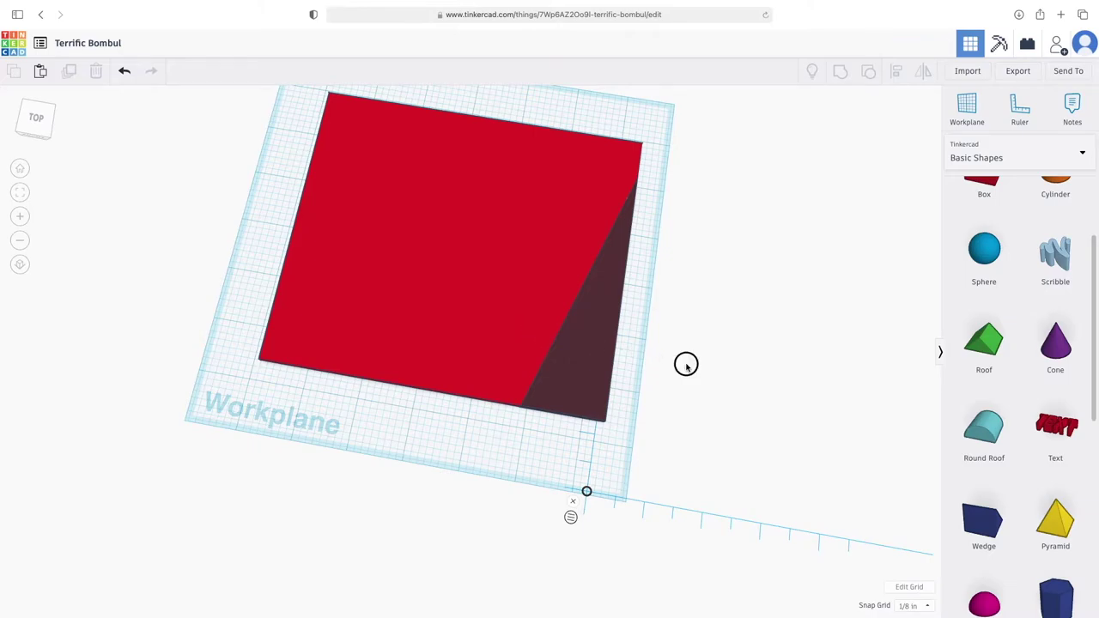
pyautogui.moveTo(693, 365); pyautogui.dragTo(500, 328)
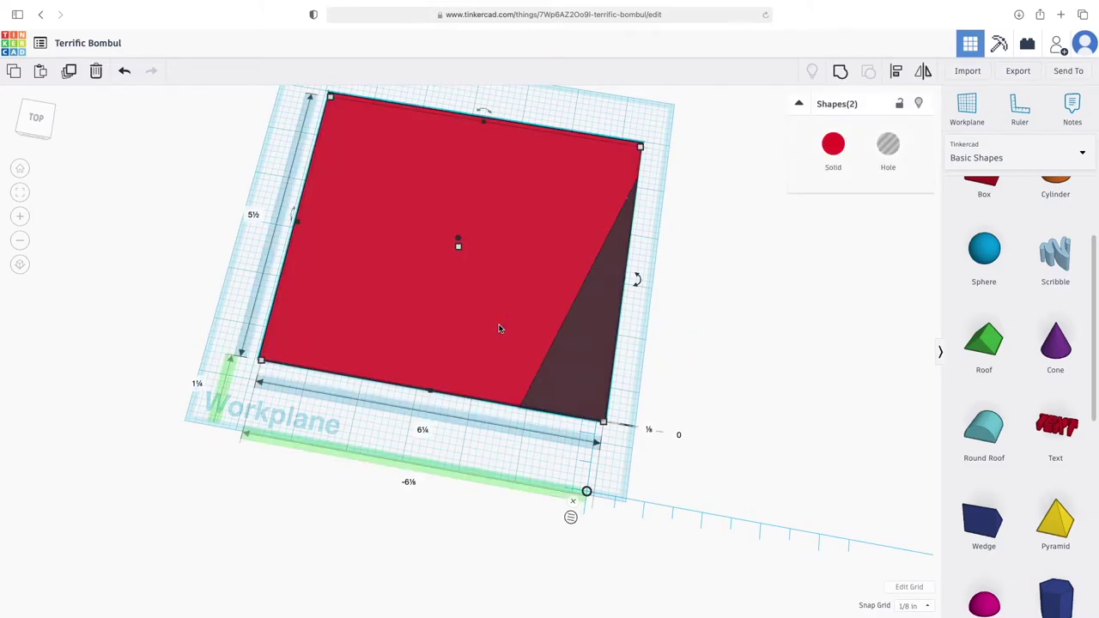
pyautogui.click(840, 74)
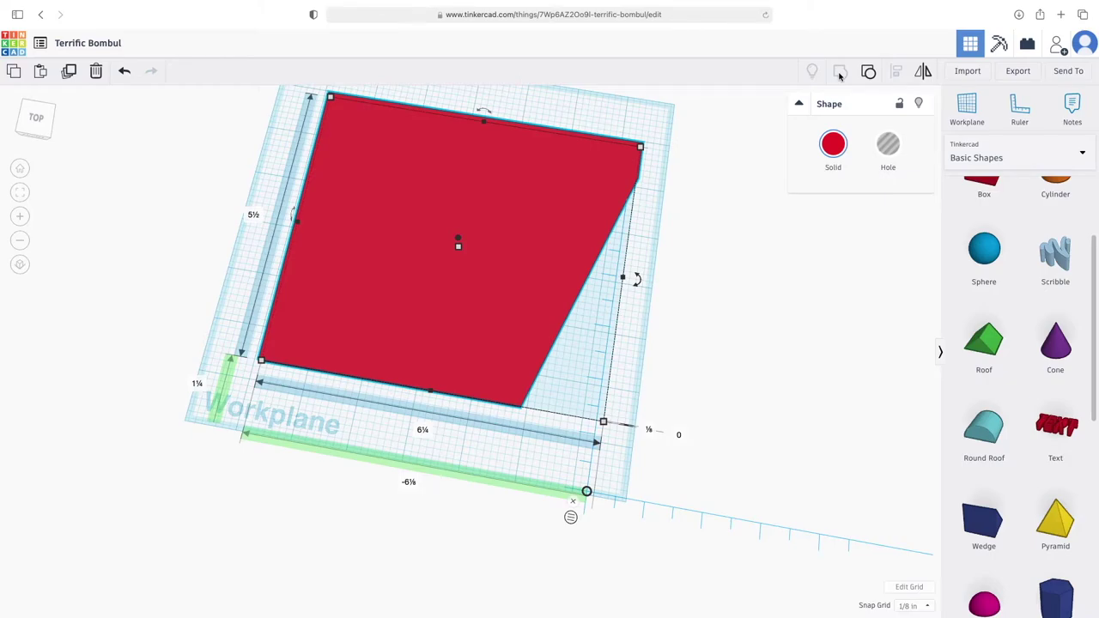
pyautogui.press('super+z')
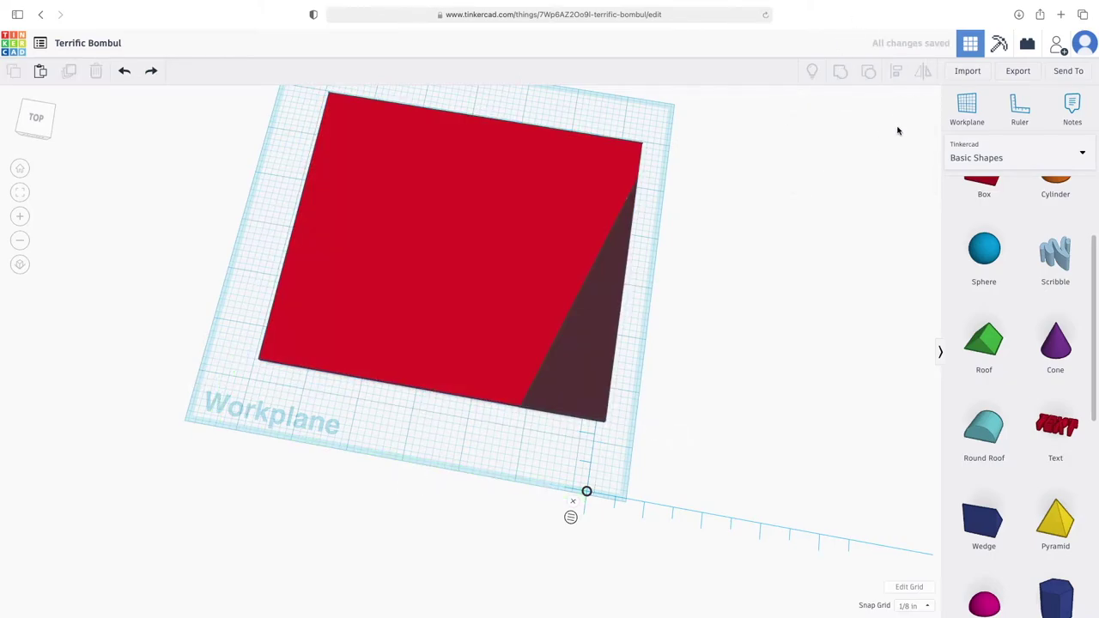
# Step: Place the wedge hole on the plate's left edge, rotated 180° and aligned
pyautogui.click(577, 375)
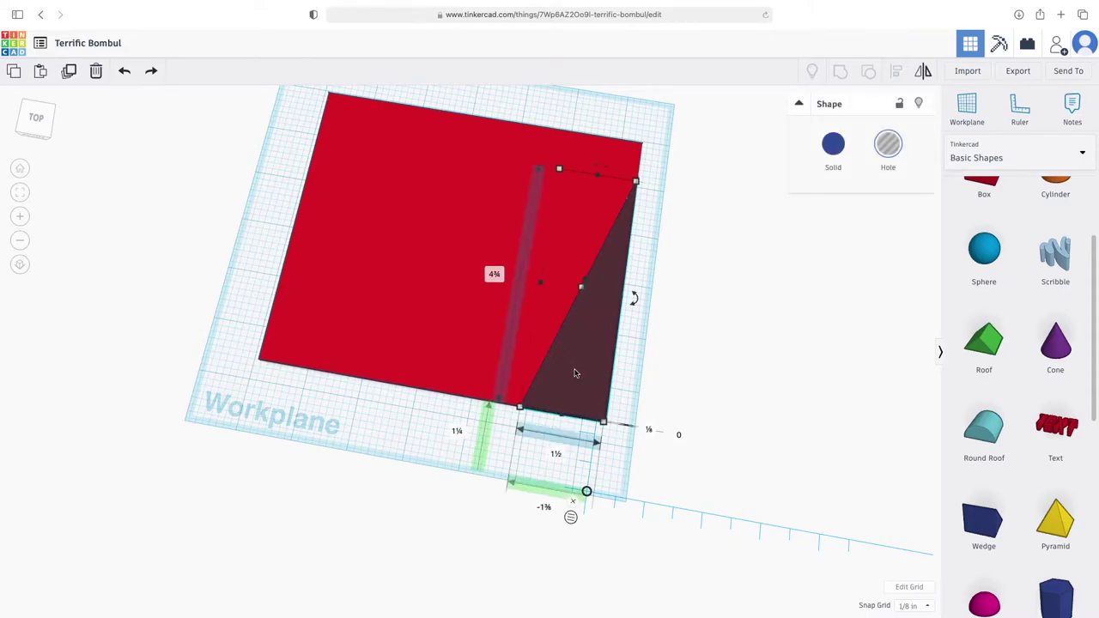
pyautogui.moveTo(575, 373); pyautogui.dragTo(266, 311)
pyautogui.moveTo(267, 311); pyautogui.dragTo(366, 375, button='right')
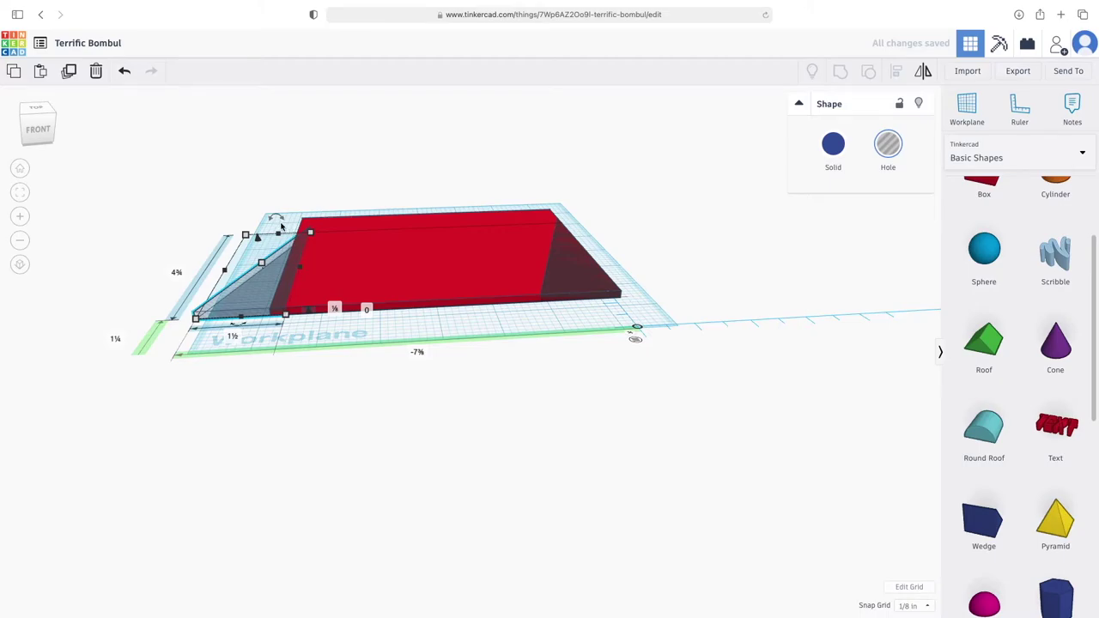
pyautogui.moveTo(275, 218); pyautogui.dragTo(298, 302)
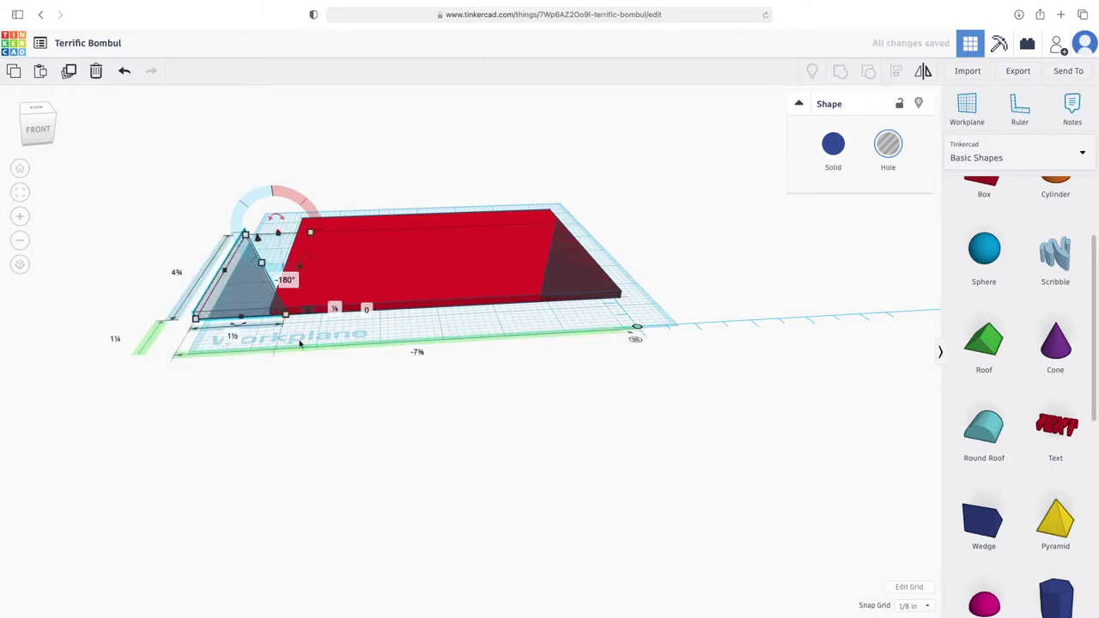
pyautogui.moveTo(350, 392); pyautogui.dragTo(345, 427, button='right')
pyautogui.moveTo(301, 322); pyautogui.dragTo(322, 321)
pyautogui.click(373, 503)
# Step: Group the plate and both wedge holes into one tapered plate
pyautogui.moveTo(359, 389); pyautogui.dragTo(396, 440, button='right')
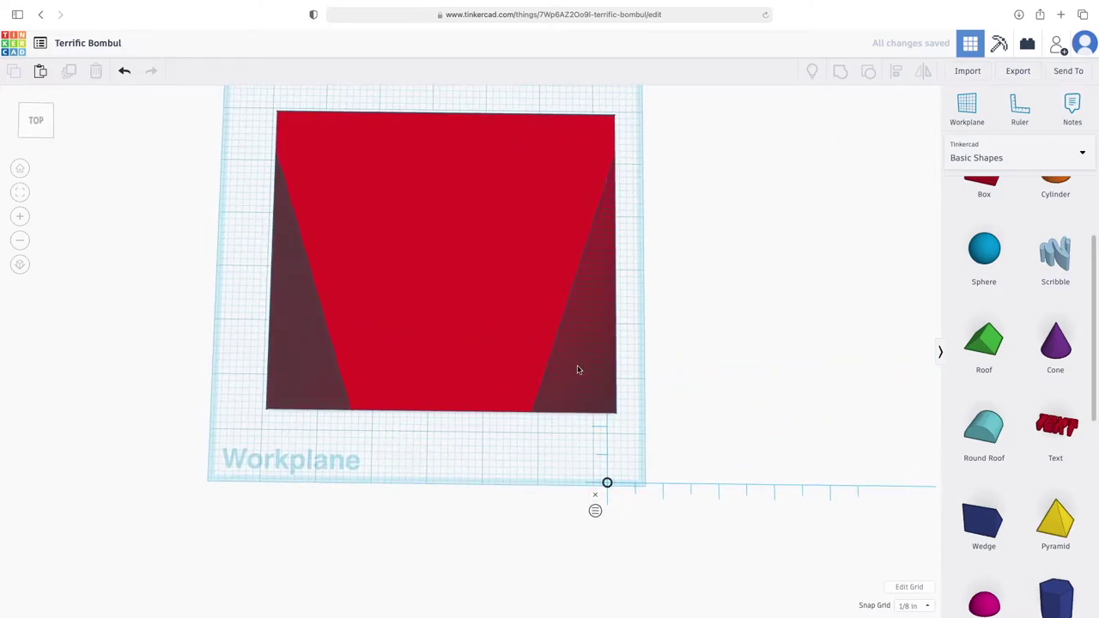
pyautogui.click(268, 337)
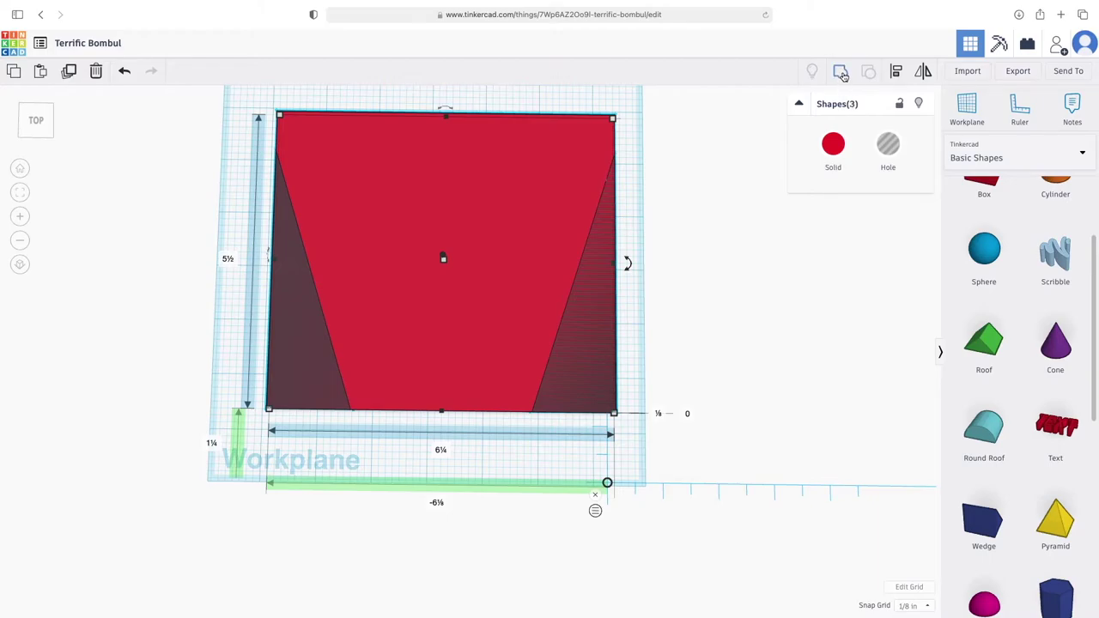
pyautogui.click(840, 74)
pyautogui.click(799, 255)
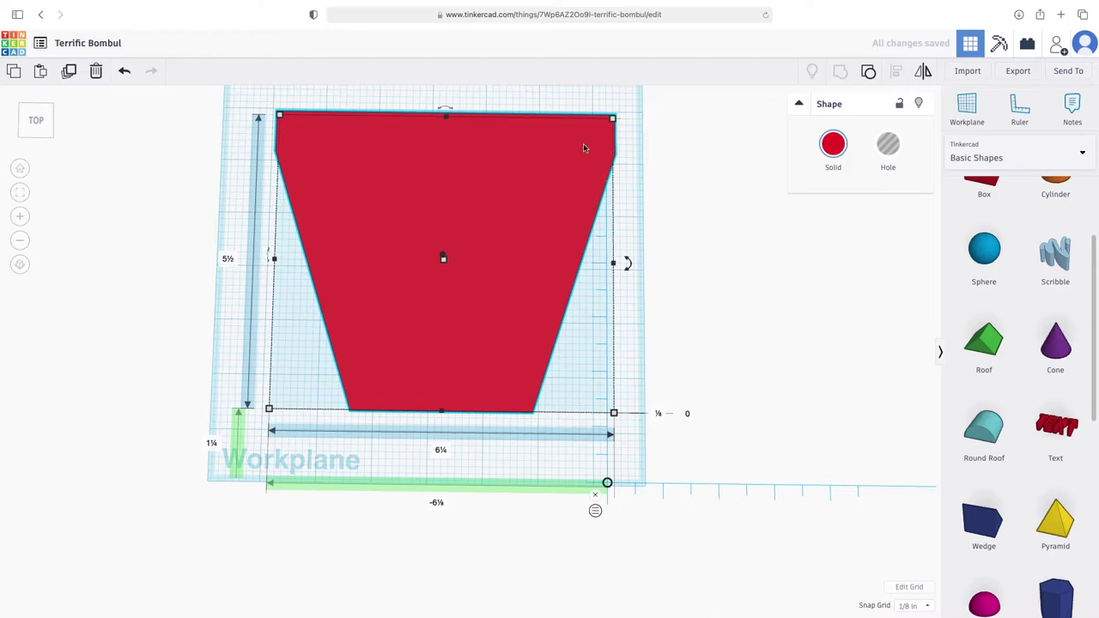
# Step: Add a new wedge near the plate's corner and tip it over to lie flat
pyautogui.moveTo(665, 184); pyautogui.dragTo(154, 395, button='right')
pyautogui.moveTo(986, 520); pyautogui.dragTo(378, 505)
pyautogui.moveTo(327, 559); pyautogui.dragTo(258, 538)
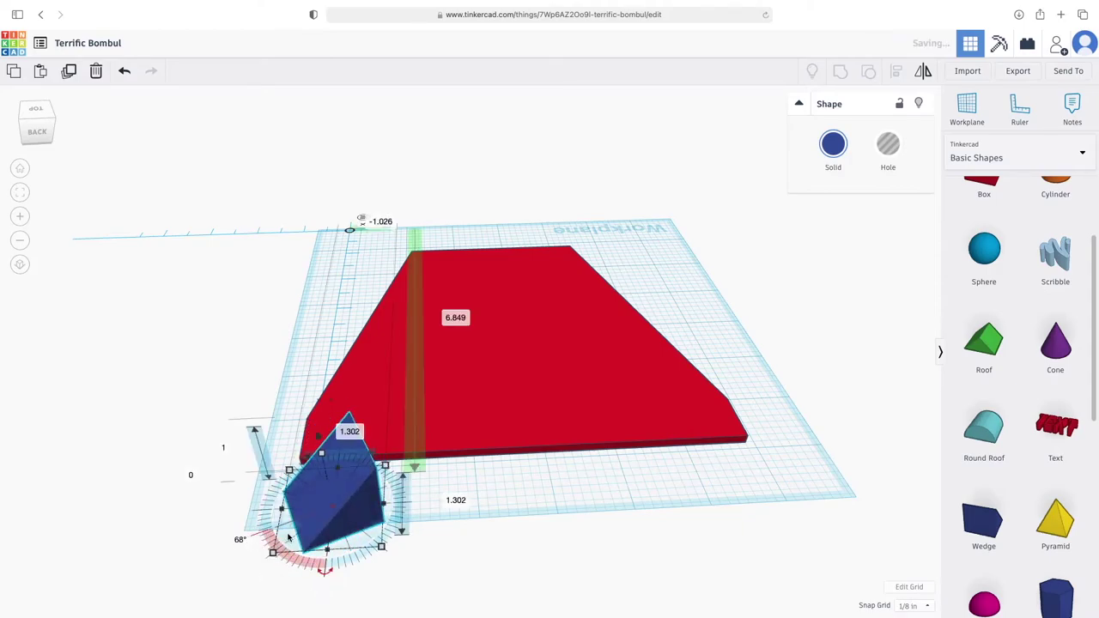
pyautogui.hotkey('ctrl', 'z')
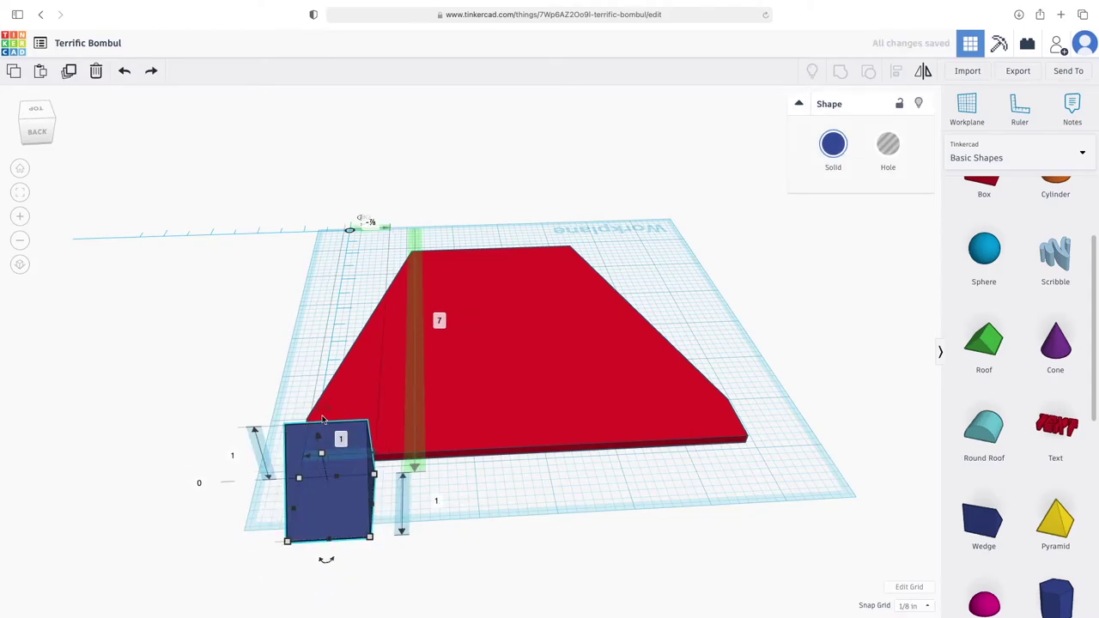
pyautogui.moveTo(320, 435); pyautogui.dragTo(374, 448)
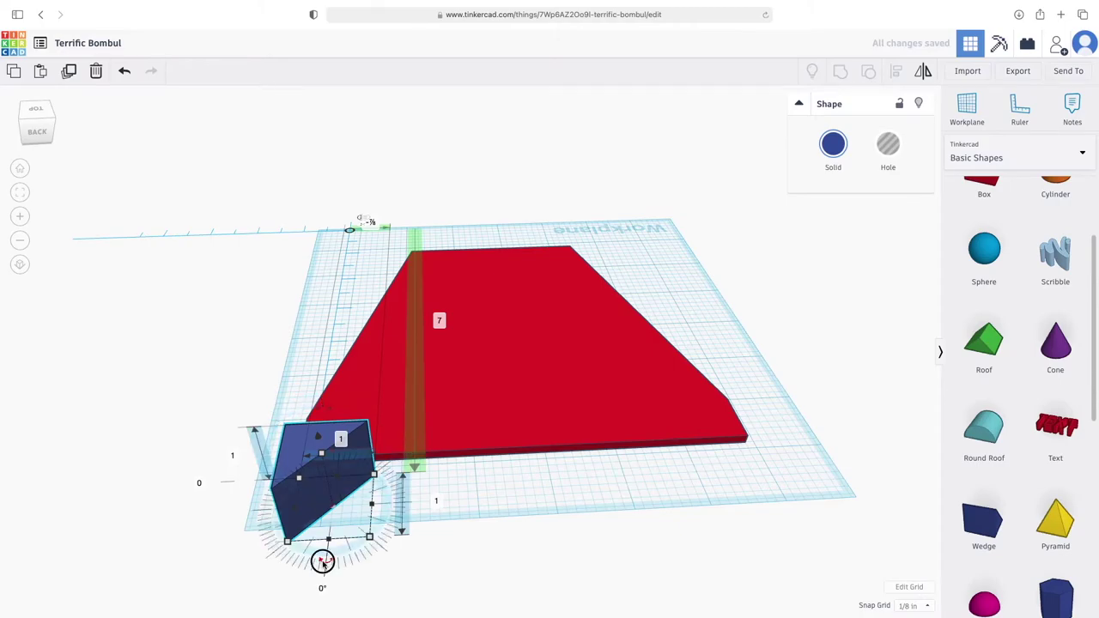
pyautogui.moveTo(321, 558); pyautogui.dragTo(401, 521)
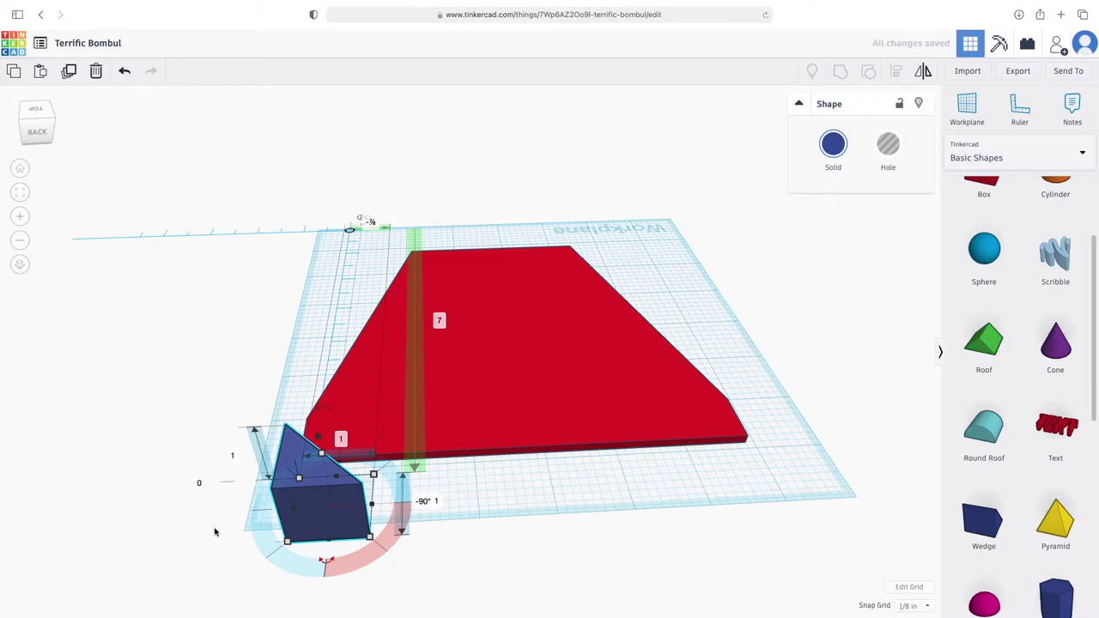
pyautogui.moveTo(206, 532); pyautogui.dragTo(559, 507, button='right')
# Step: Set the new wedge's height to .125 in
pyautogui.click(559, 506)
pyautogui.click(526, 523)
pyautogui.press('BackSpace')
pyautogui.write('.125')
pyautogui.press('Return')
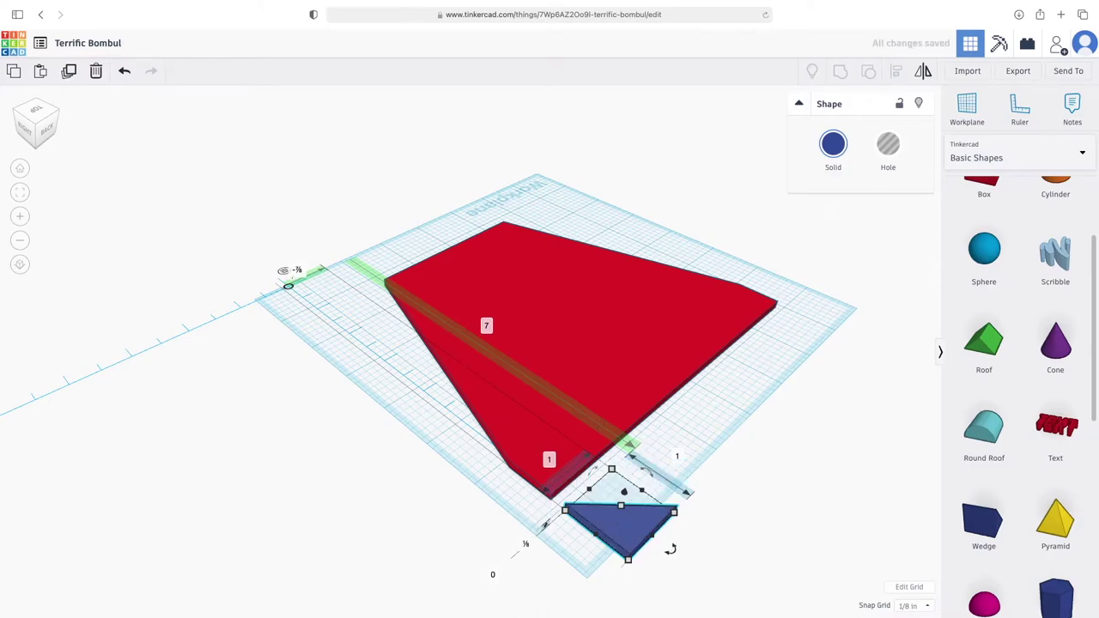
pyautogui.moveTo(432, 522); pyautogui.dragTo(412, 413, button='right')
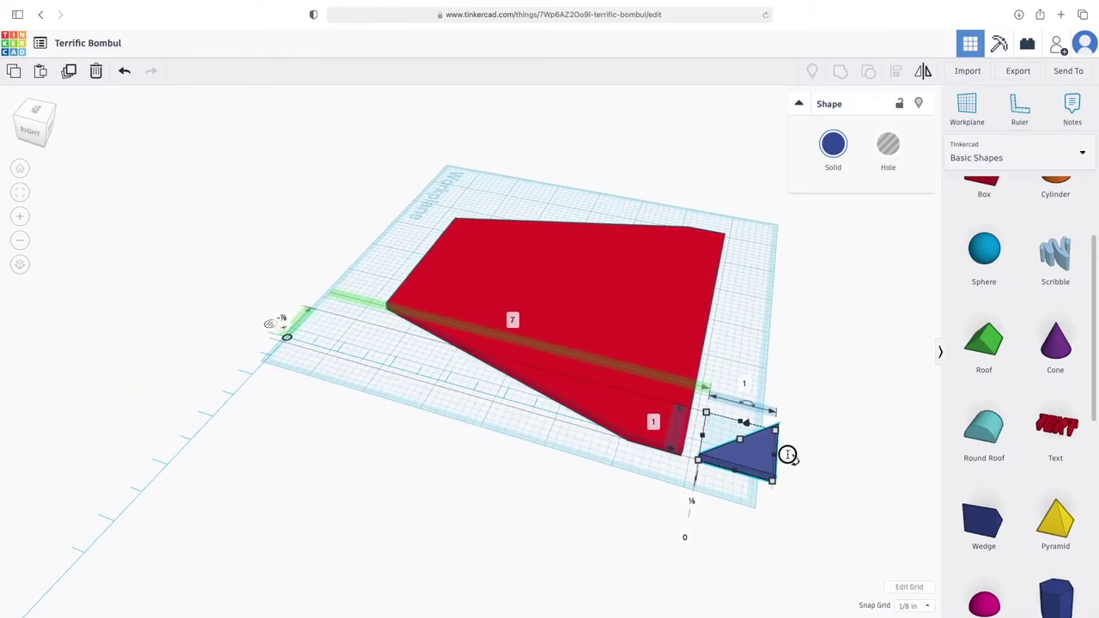
# Step: Anchor the Ruler origin at the blue wedge's corner and zoom in on that area
pyautogui.click(845, 385)
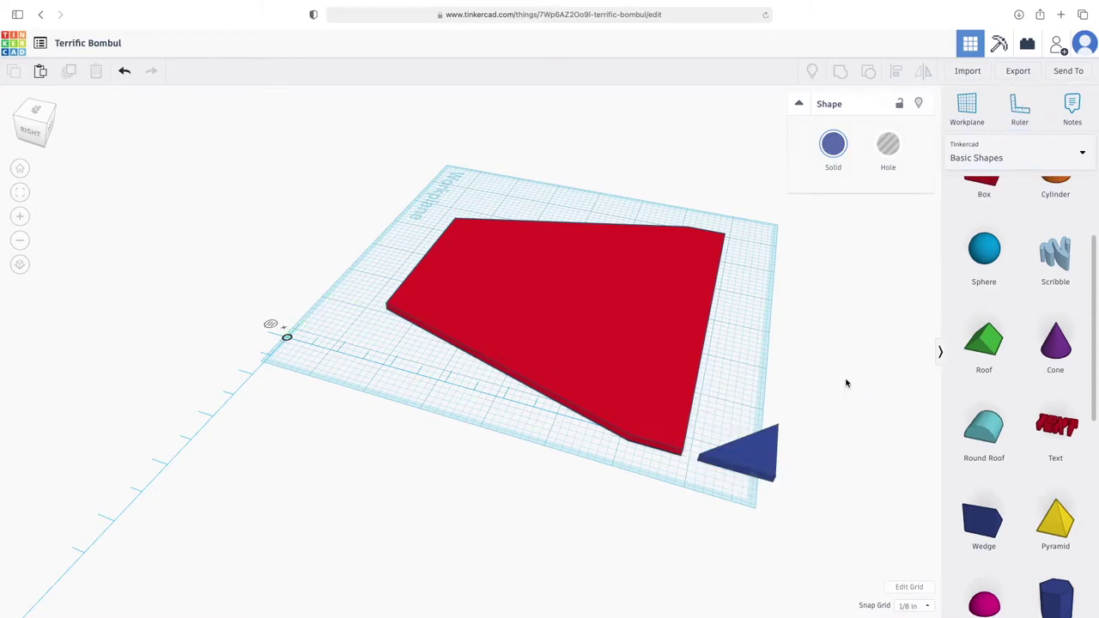
pyautogui.click(1016, 106)
pyautogui.click(879, 287)
pyautogui.moveTo(880, 290); pyautogui.dragTo(775, 484)
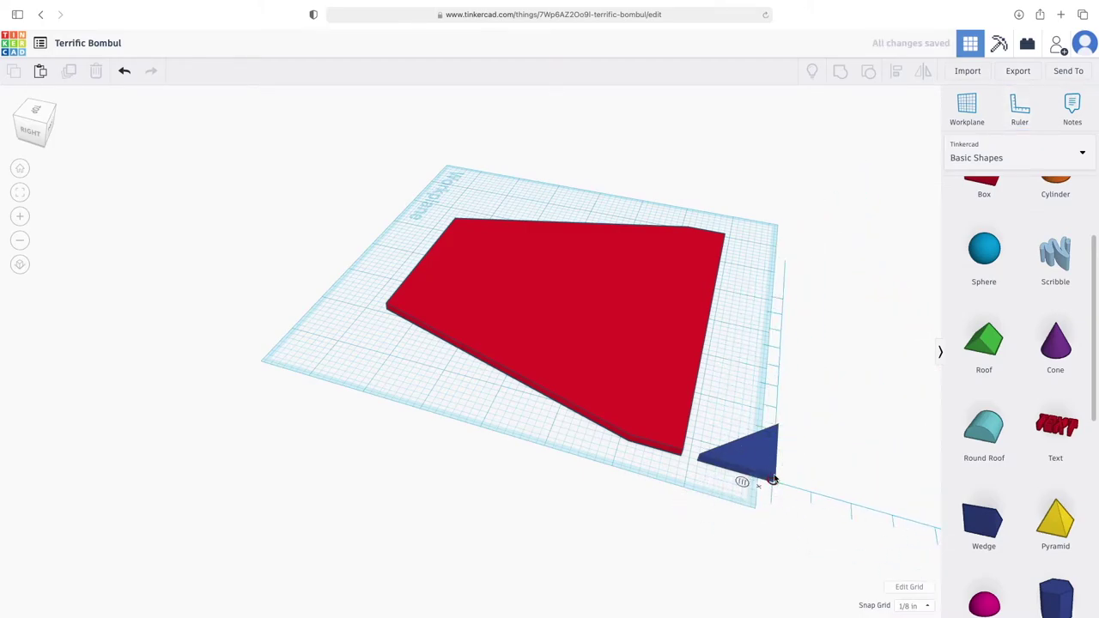
pyautogui.scroll(5, 778, 386)
pyautogui.moveTo(778, 385)
pyautogui.mouseDown(button='right')
pyautogui.moveTo(788, 385)
pyautogui.moveTo(773, 375)
pyautogui.moveTo(799, 384)
pyautogui.mouseUp(button='right')
pyautogui.moveTo(798, 384); pyautogui.dragTo(409, 284, button='middle')
pyautogui.moveTo(512, 385); pyautogui.dragTo(546, 412, button='right')
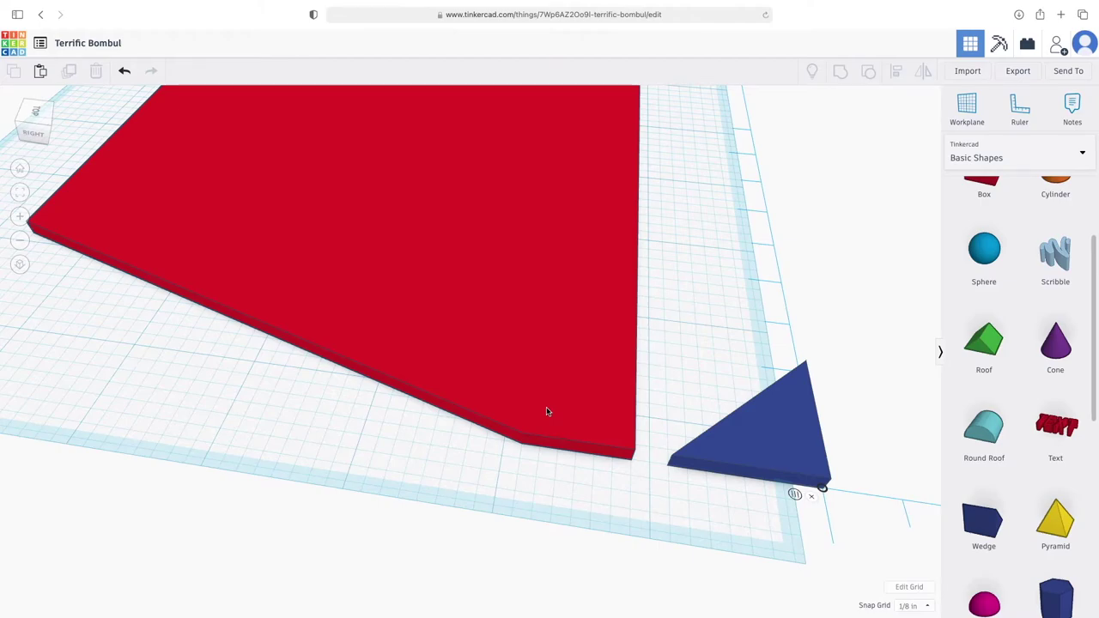
# Step: Resize the wedge to 0.75 by 1.75 in and make it a hole
pyautogui.click(774, 450)
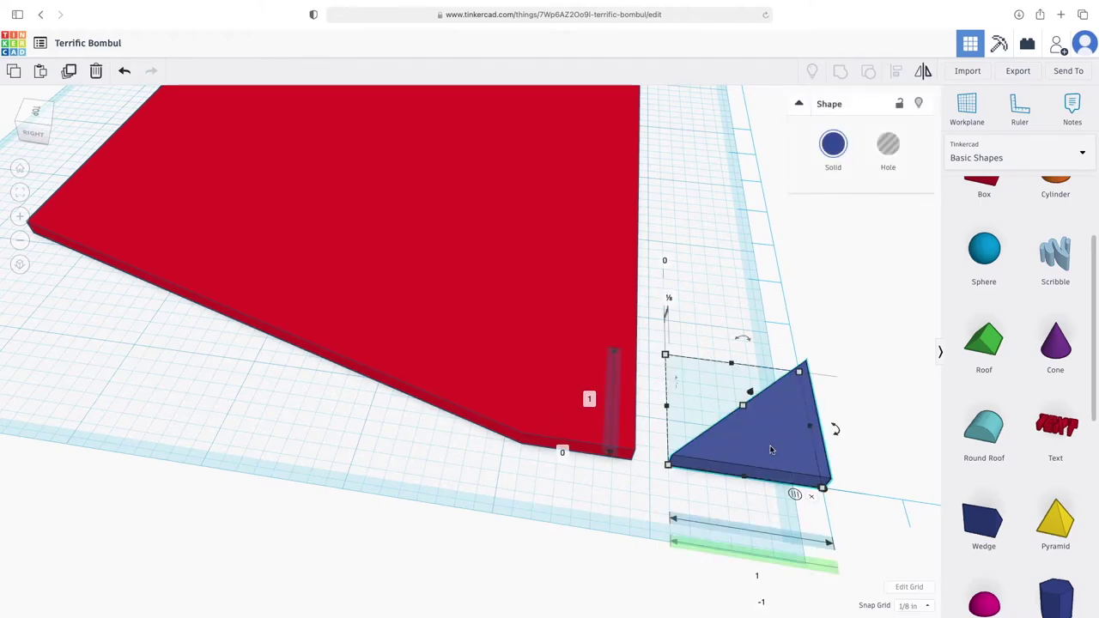
pyautogui.click(757, 577)
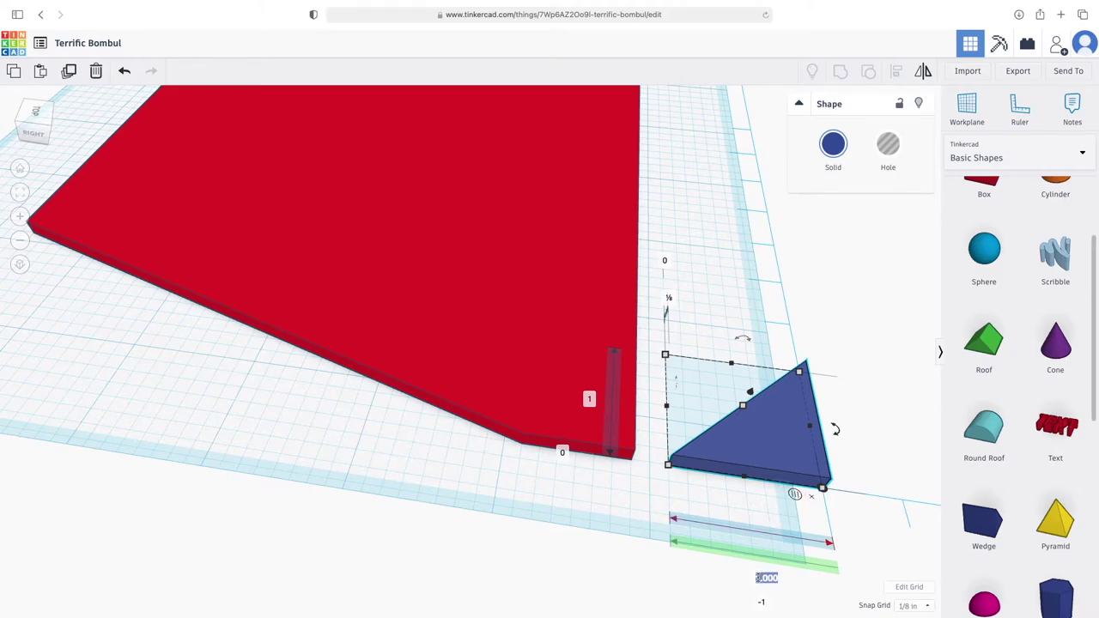
pyautogui.write('.75')
pyautogui.press('Return')
pyautogui.click(588, 398)
pyautogui.write('1.75')
pyautogui.press('Return')
pyautogui.press('h')
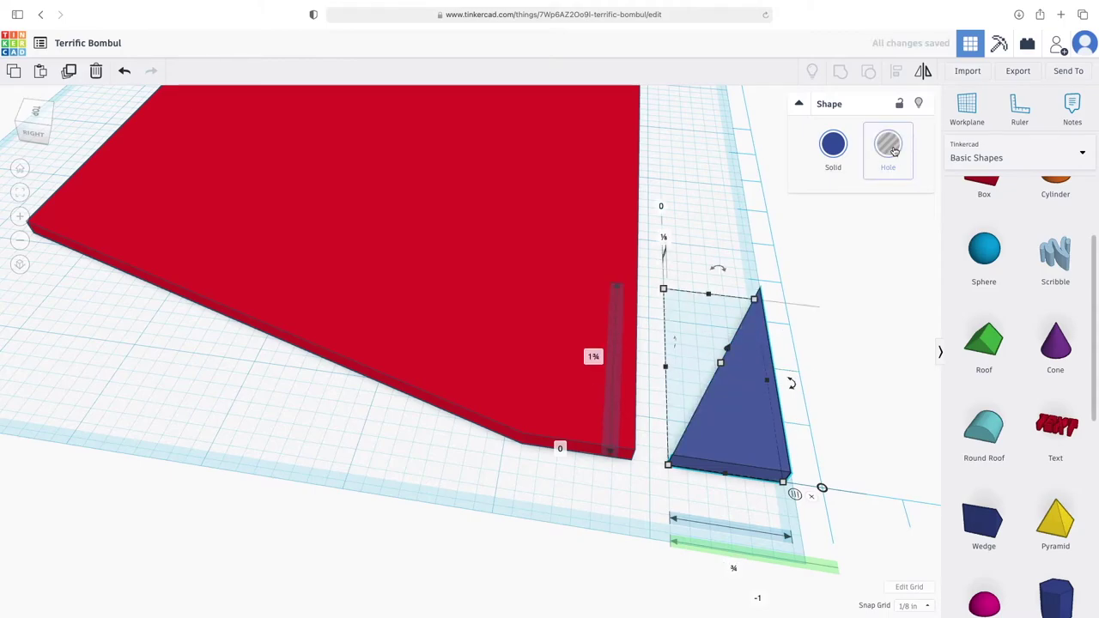
# Step: Move the hole wedge onto the tapered plate's lower-right corner
pyautogui.moveTo(748, 432); pyautogui.dragTo(607, 425)
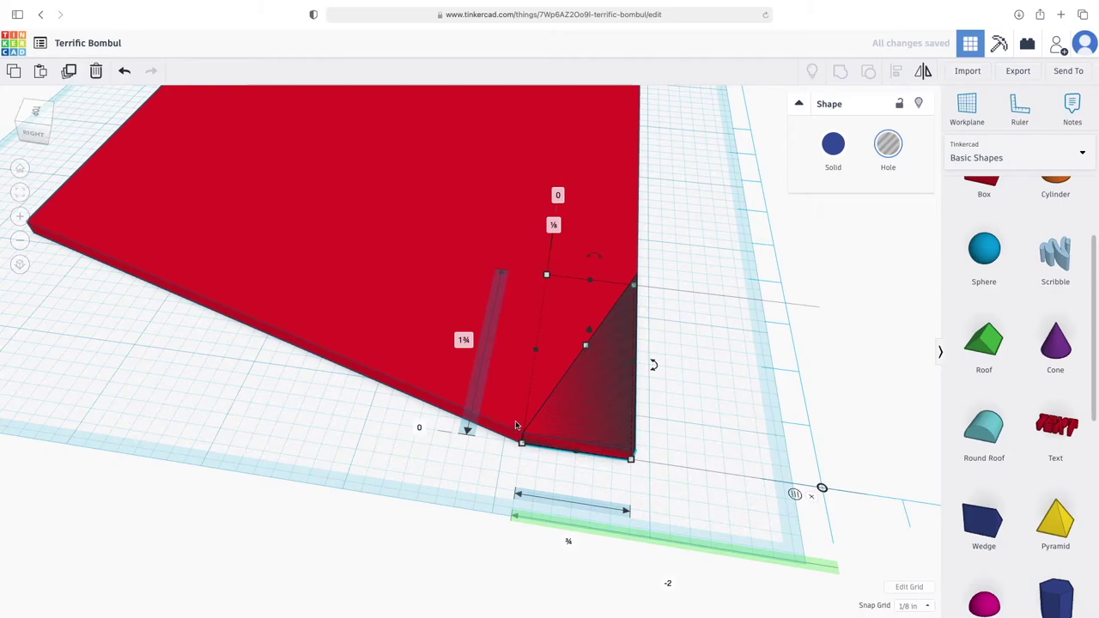
pyautogui.scroll(10, 522, 429)
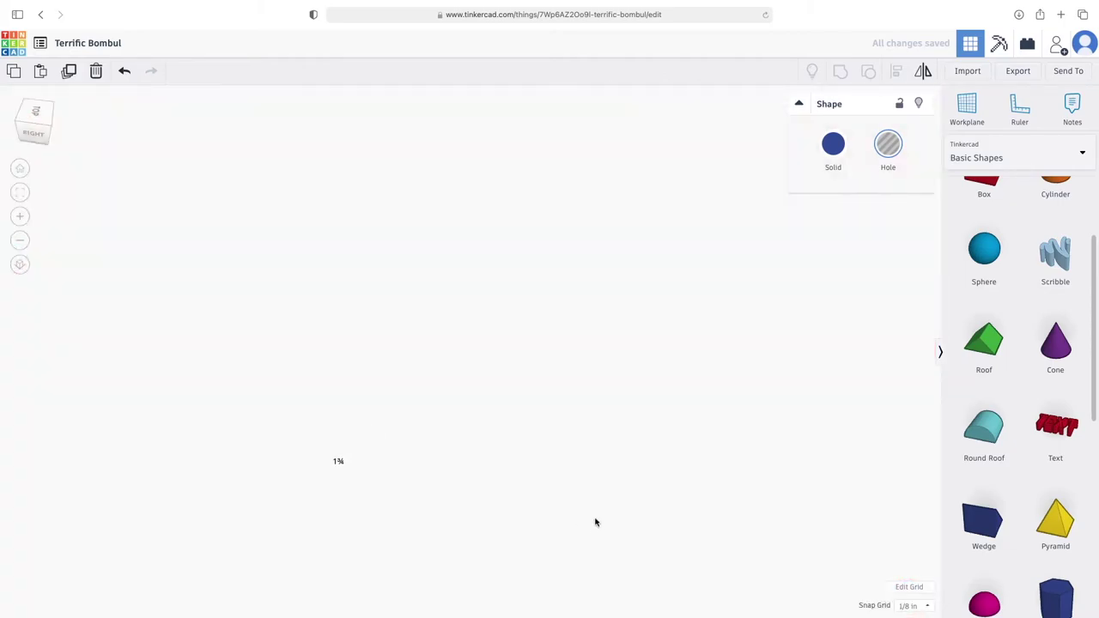
pyautogui.scroll(-8, 595, 522)
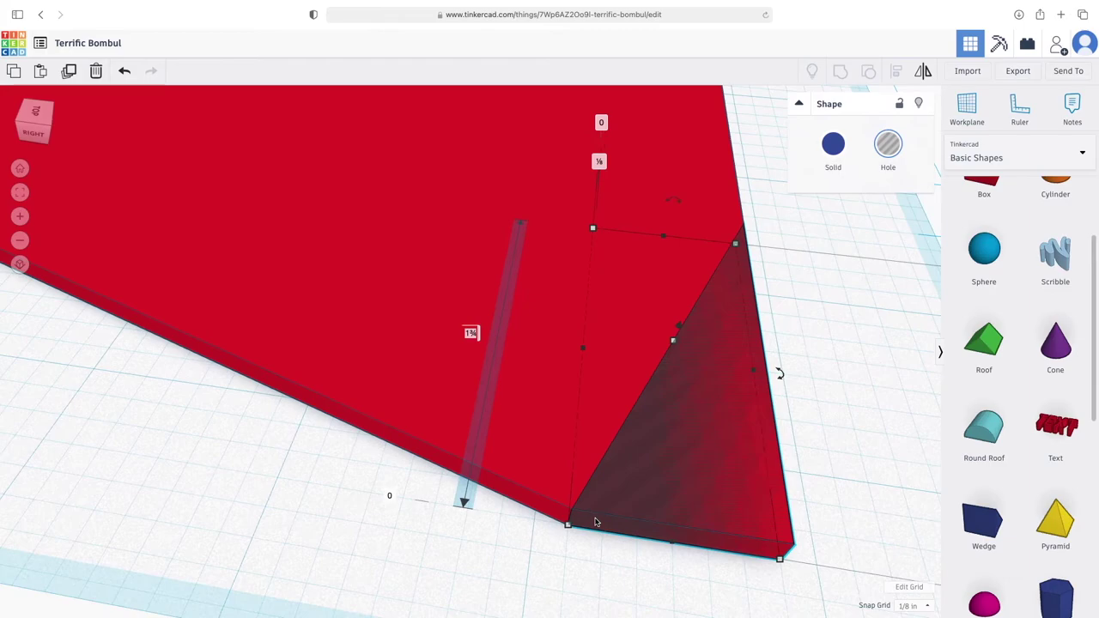
pyautogui.moveTo(584, 511); pyautogui.dragTo(592, 450, button='middle')
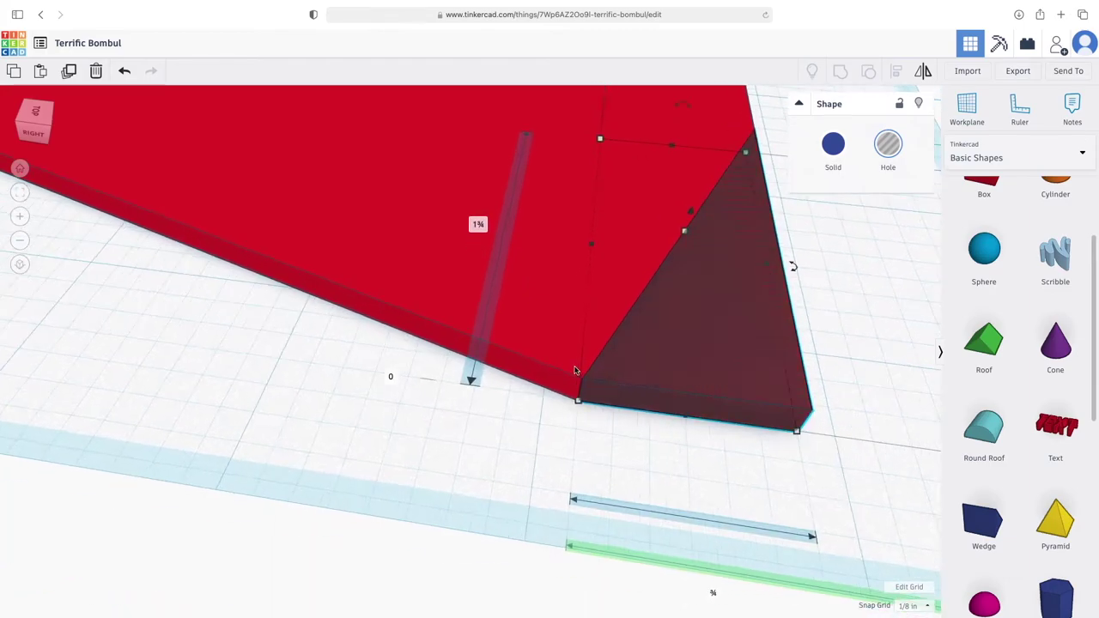
pyautogui.scroll(3, 575, 371)
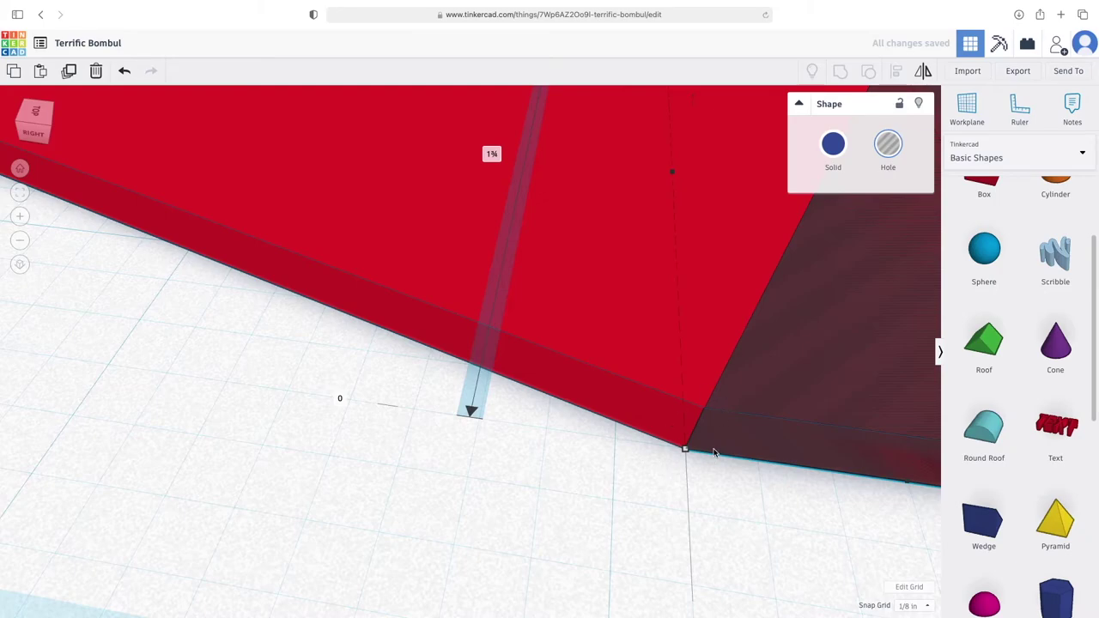
pyautogui.scroll(-5, 713, 453)
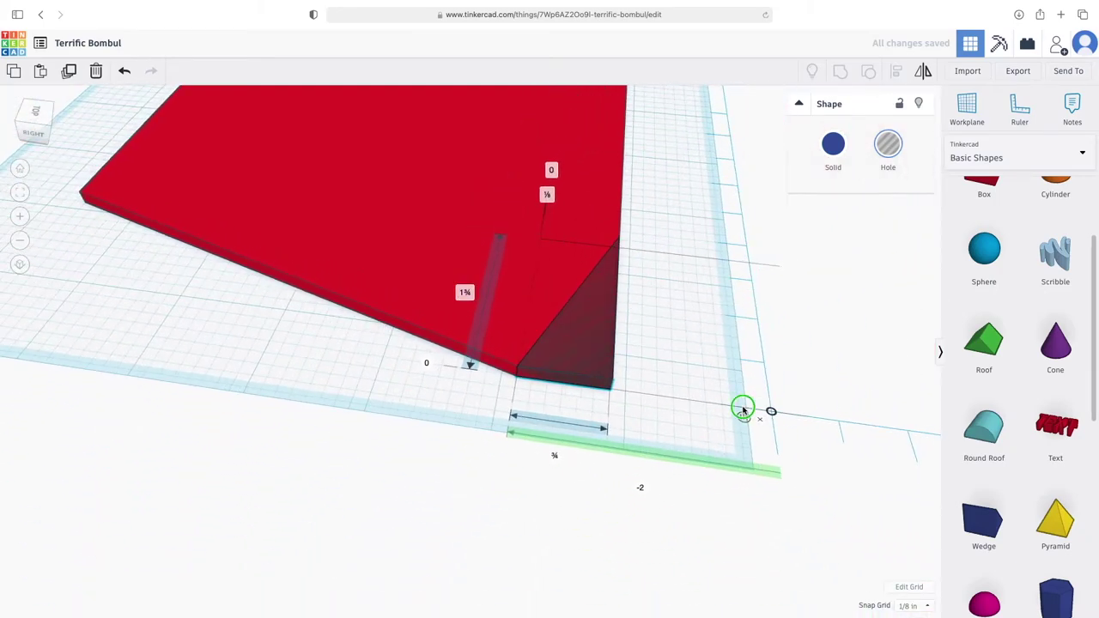
# Step: Duplicate the hole wedge and lock the red plate against editing
pyautogui.moveTo(737, 414); pyautogui.dragTo(321, 452, button='right')
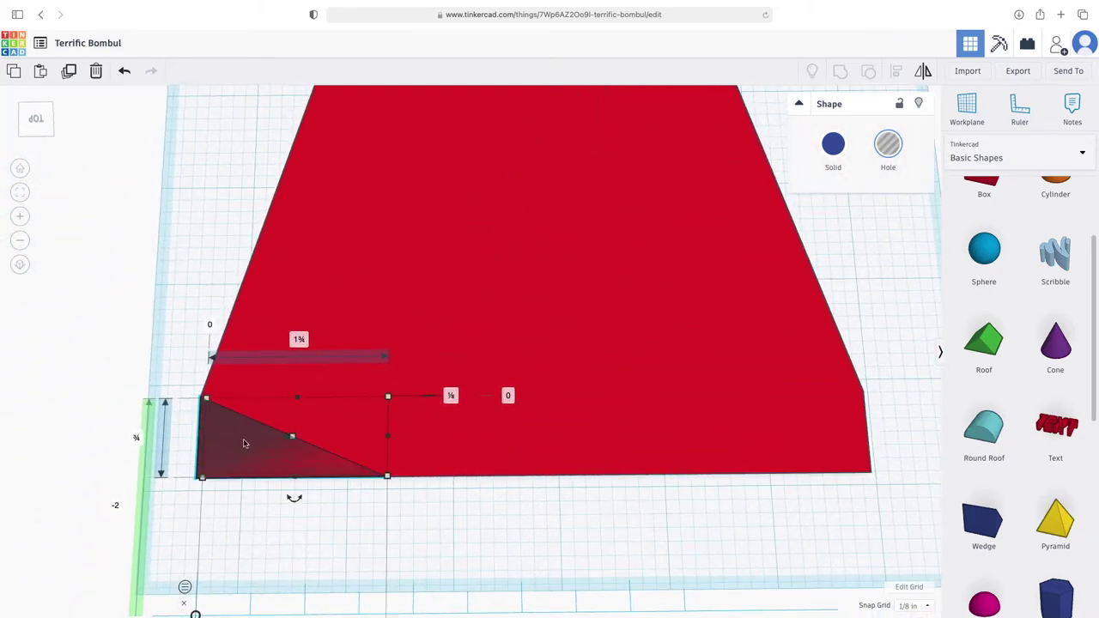
pyautogui.keyDown('alt'); pyautogui.moveTo(252, 446); pyautogui.dragTo(290, 450); pyautogui.keyUp('alt')
pyautogui.moveTo(555, 440); pyautogui.dragTo(631, 454)
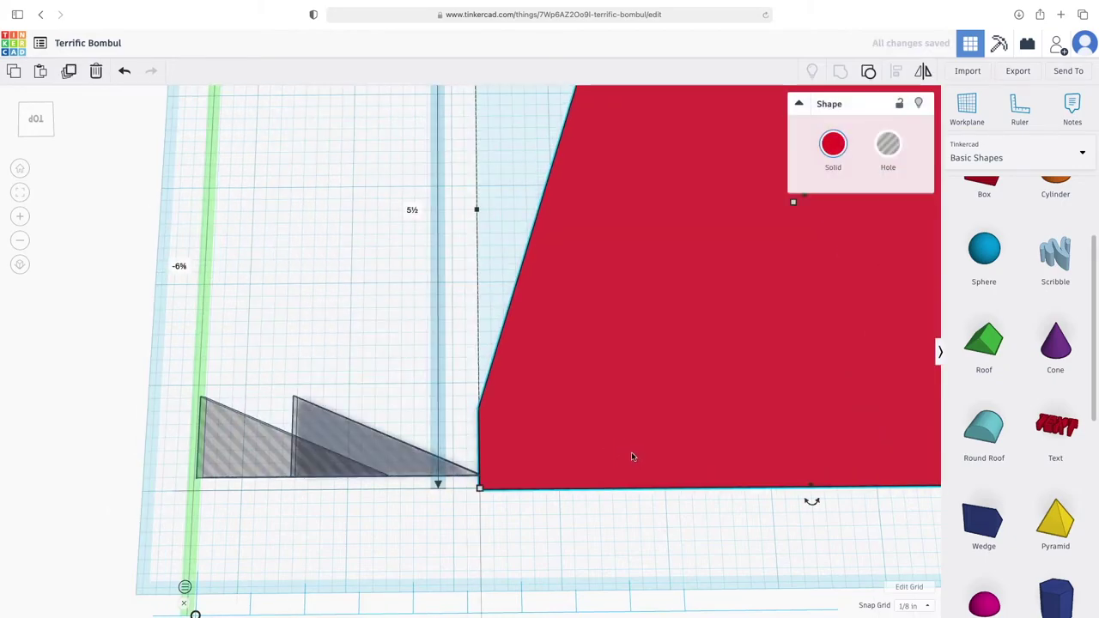
pyautogui.hotkey('ctrl', 'z')
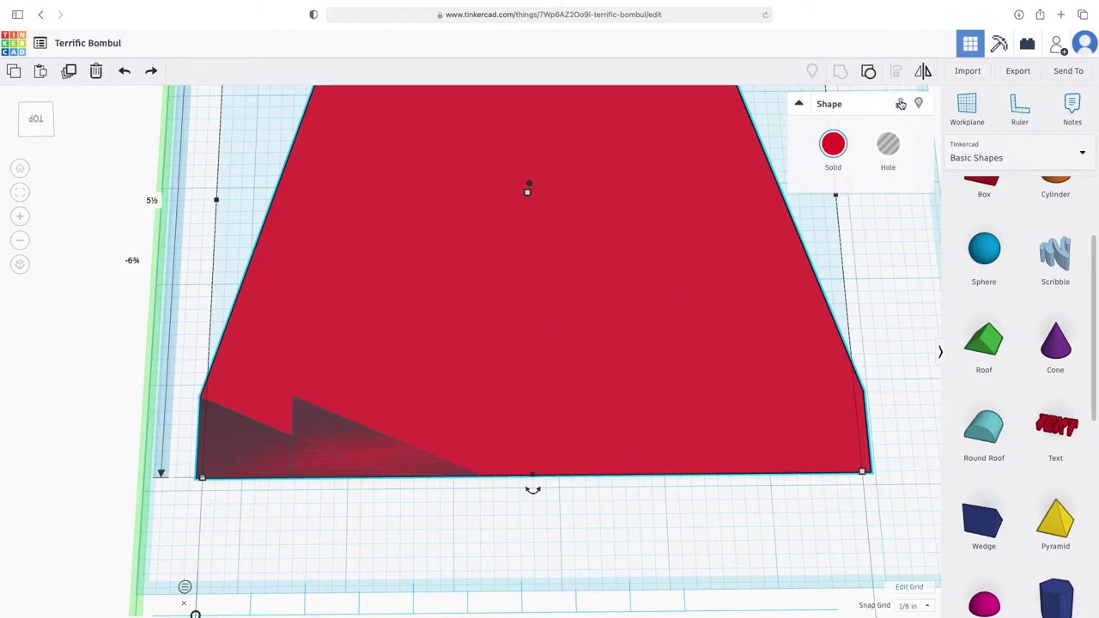
pyautogui.click(901, 105)
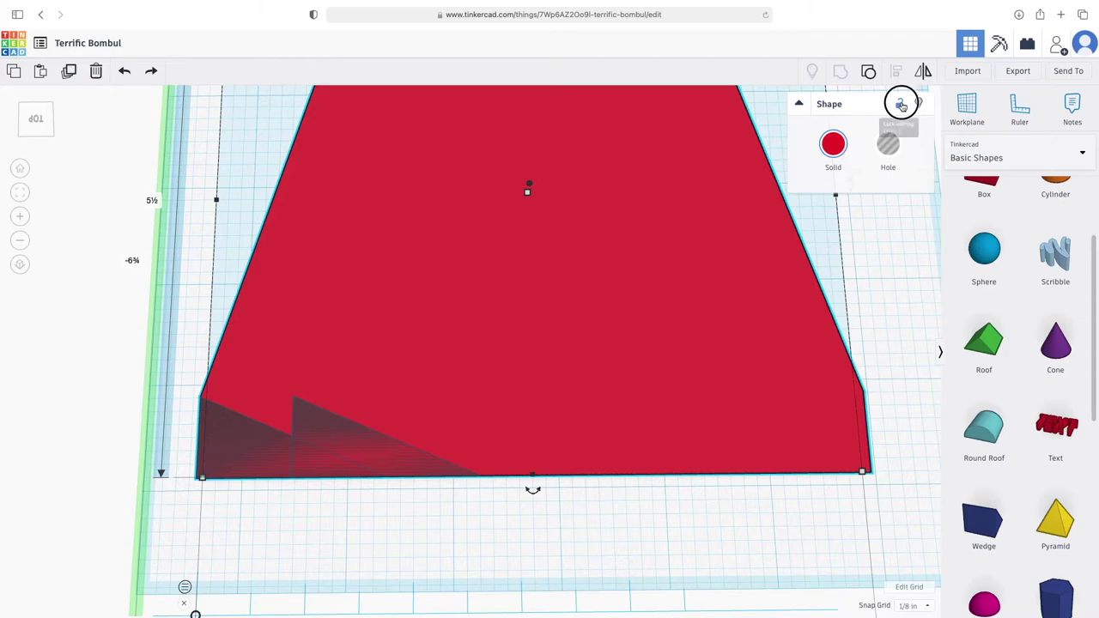
pyautogui.click(630, 525)
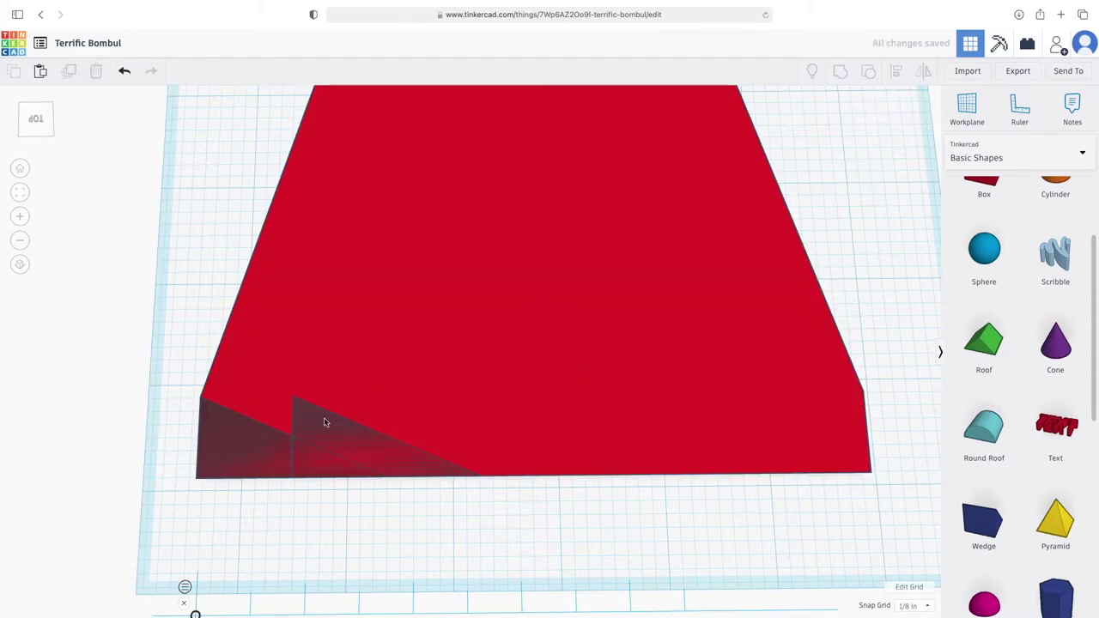
# Step: Move the wedge copy to the plate's right front corner, rotate it 180° and drop it
pyautogui.moveTo(349, 424); pyautogui.dragTo(700, 446)
pyautogui.moveTo(773, 520); pyautogui.dragTo(741, 498, button='right')
pyautogui.click(754, 324)
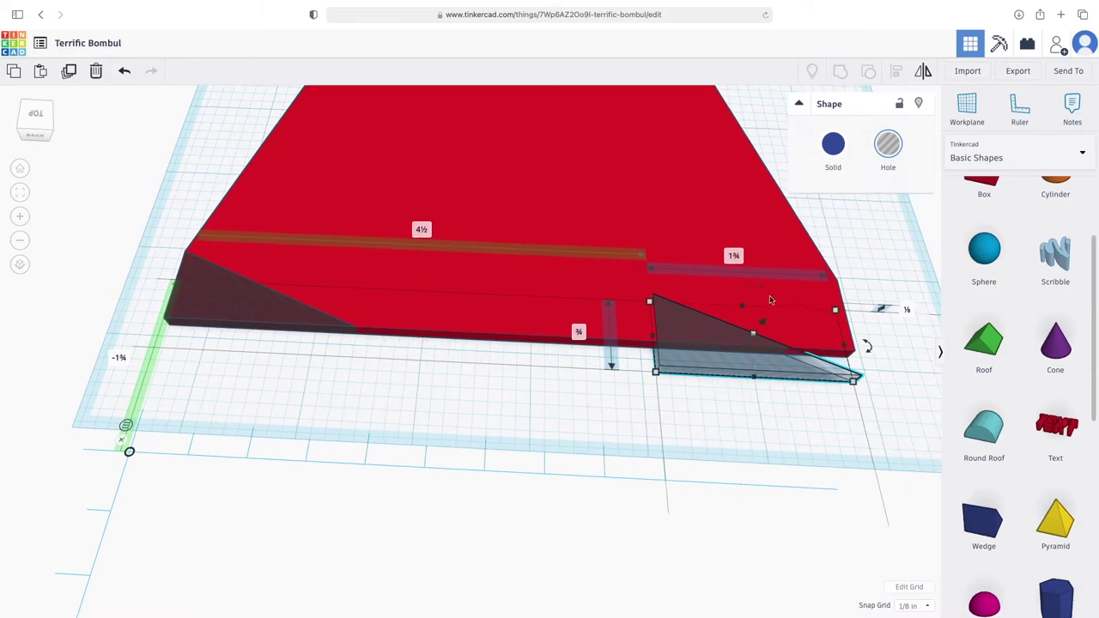
pyautogui.moveTo(771, 298); pyautogui.dragTo(659, 375)
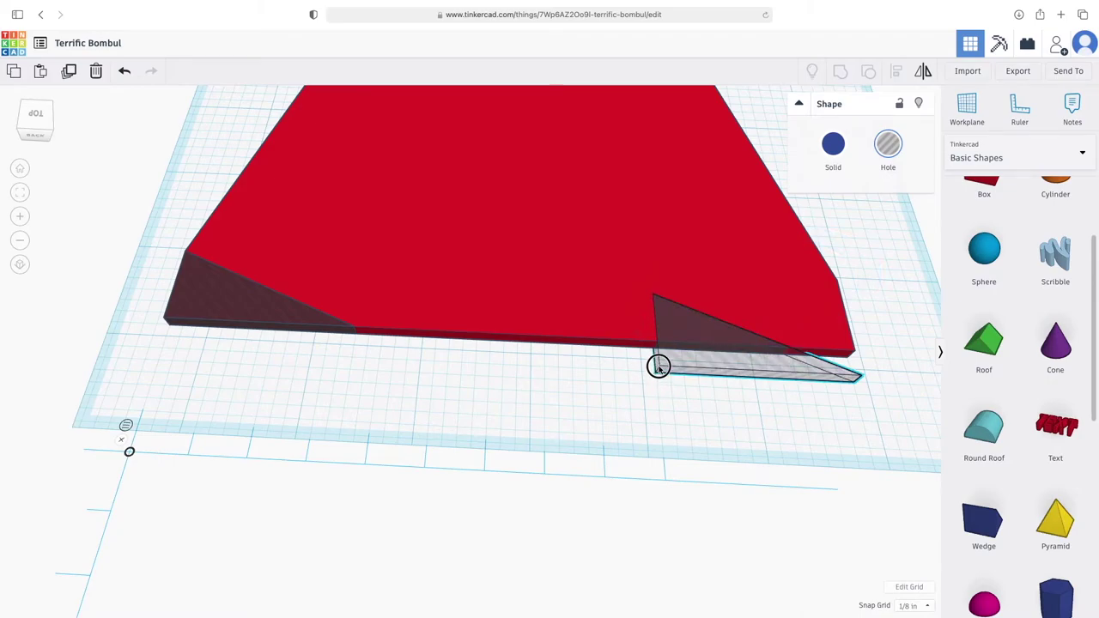
pyautogui.moveTo(795, 368)
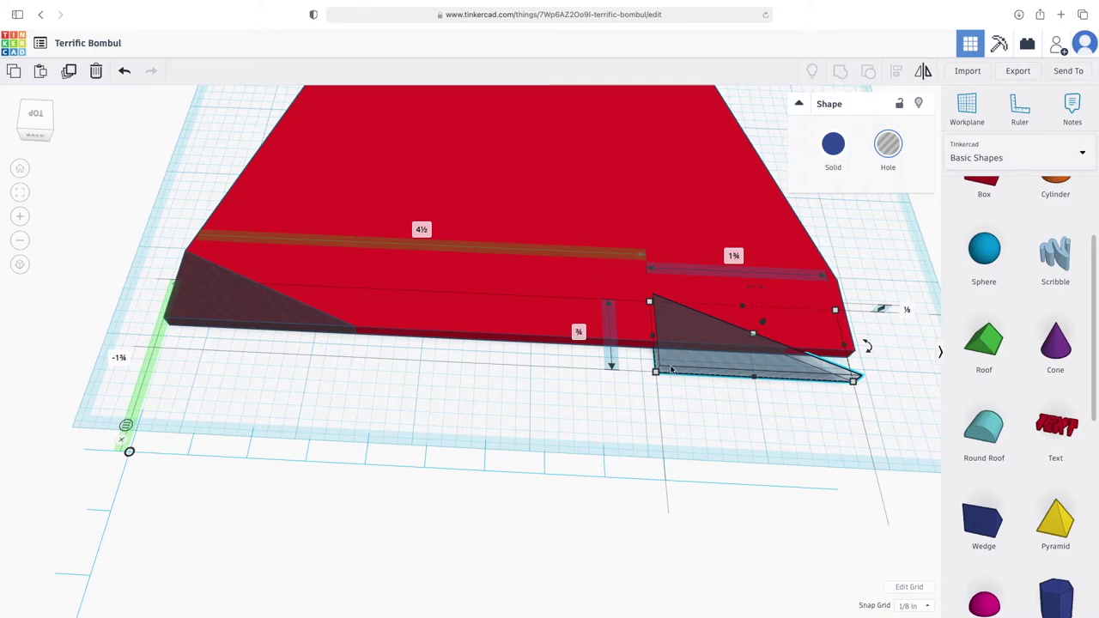
pyautogui.moveTo(758, 291)
pyautogui.moveTo(758, 290); pyautogui.dragTo(889, 359)
pyautogui.moveTo(885, 457); pyautogui.dragTo(636, 420)
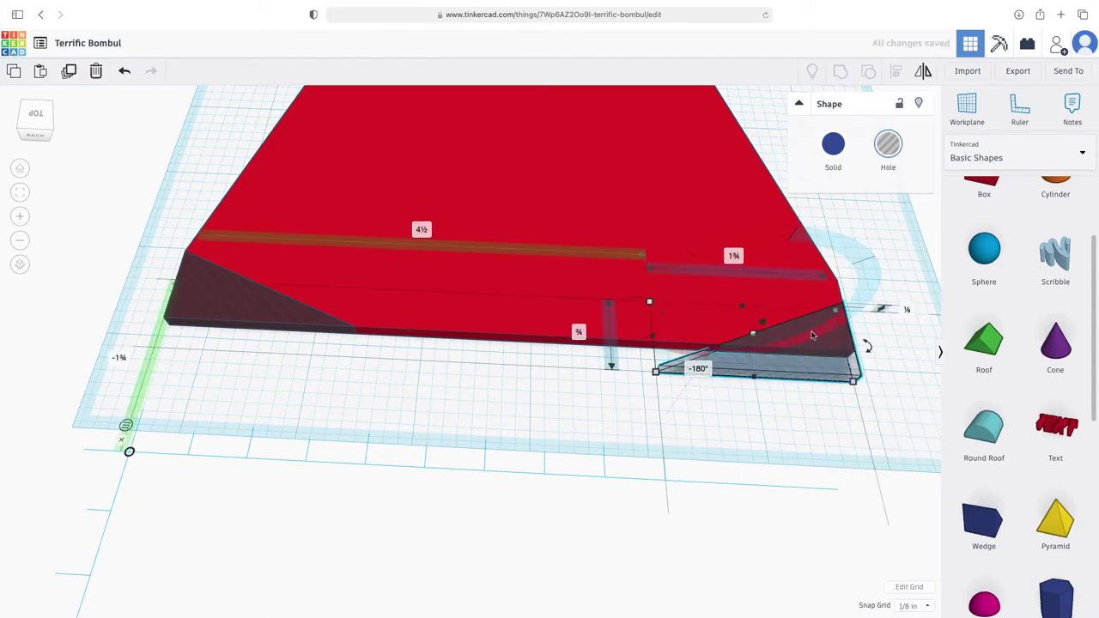
pyautogui.press('d')
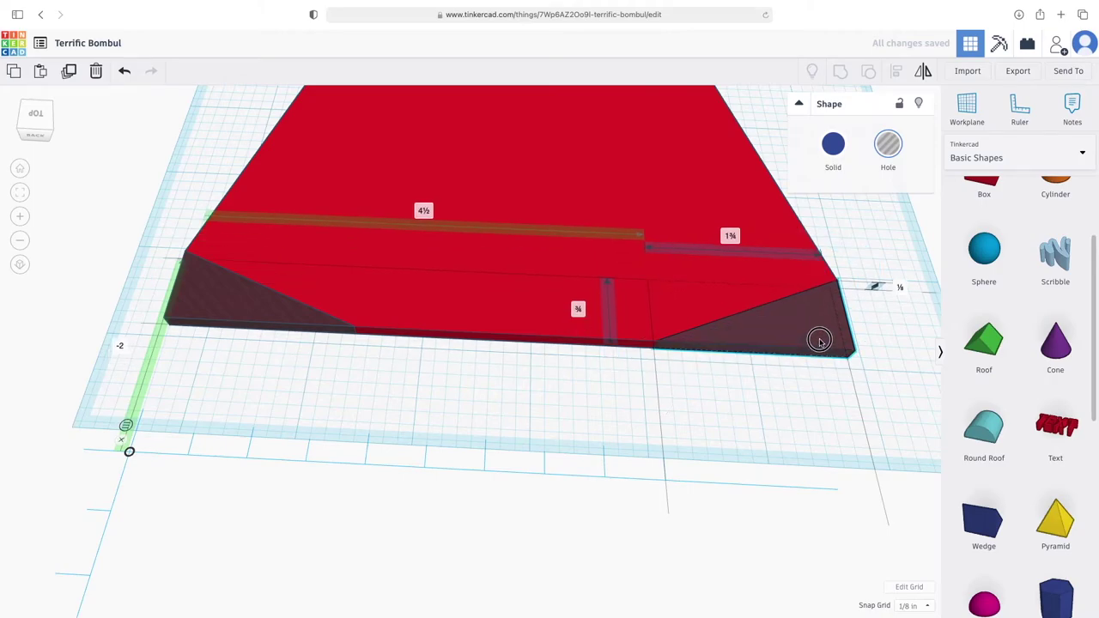
# Step: Unlock the red plate and group it with both hole wedges
pyautogui.keyDown('shift'); pyautogui.click(596, 209); pyautogui.keyUp('shift')
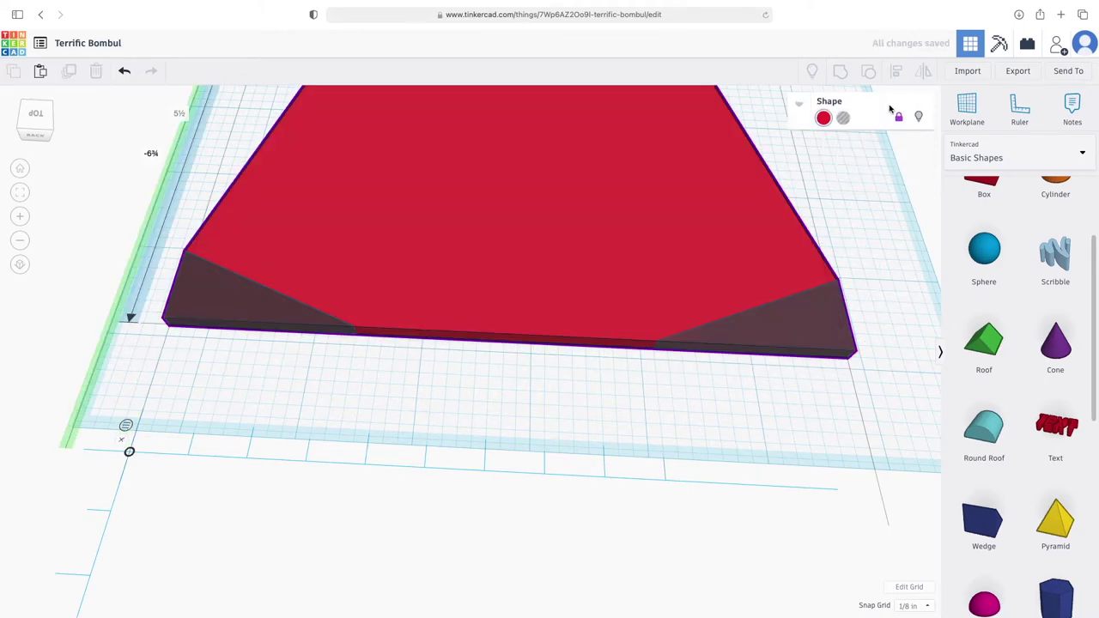
pyautogui.click(898, 116)
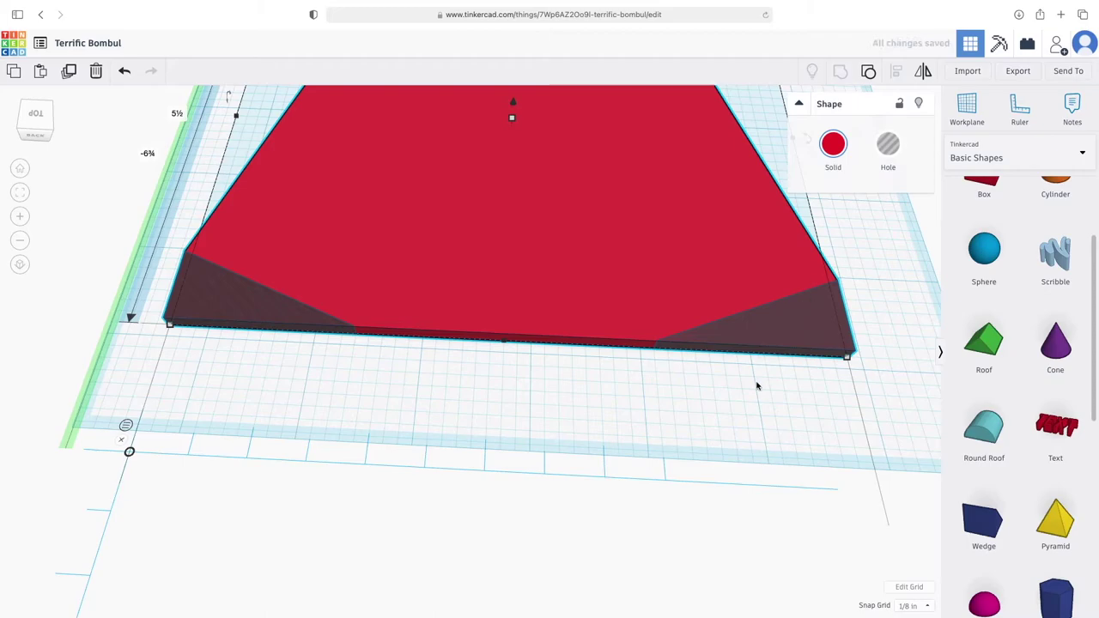
pyautogui.click(798, 395)
pyautogui.moveTo(856, 397); pyautogui.dragTo(210, 265)
pyautogui.click(844, 74)
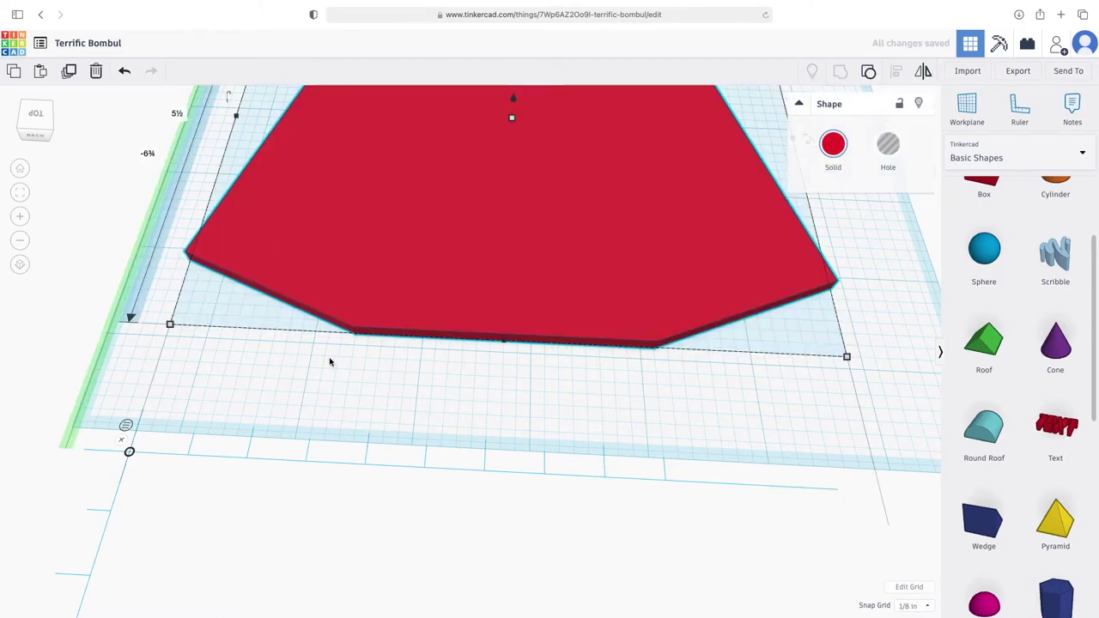
# Step: Inspect the grouped tapered plate from another angle and reselect it
pyautogui.moveTo(73, 356); pyautogui.dragTo(651, 412, button='right')
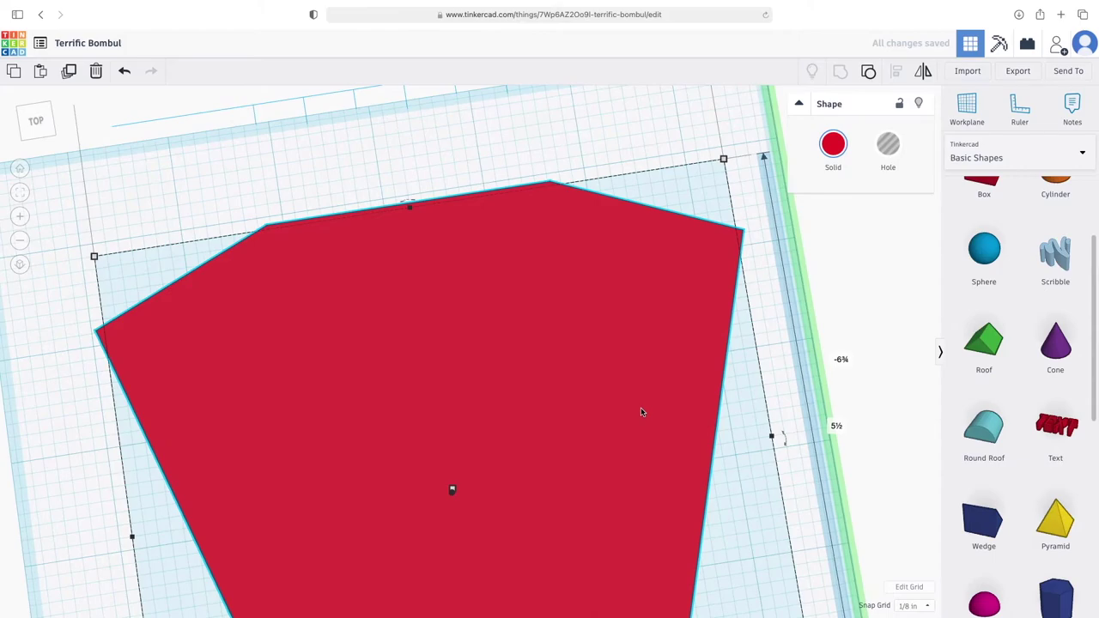
pyautogui.hotkey('ctrl', 'z')
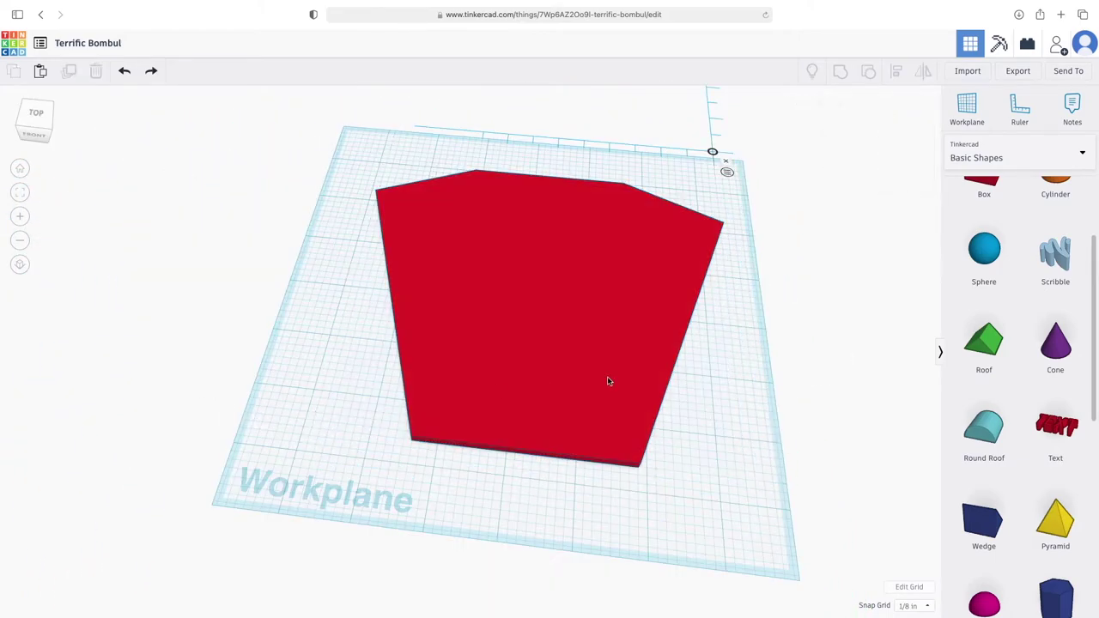
pyautogui.click(564, 327)
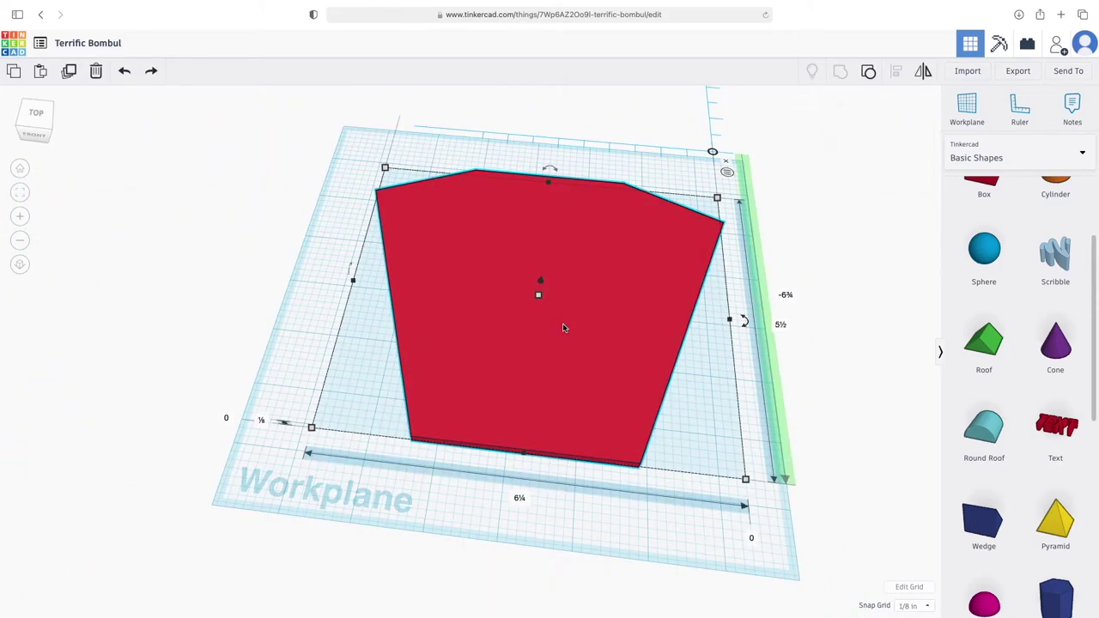
# Step: Export the tapered plate as an .STL file and take Safari out of full screen
pyautogui.click(1019, 71)
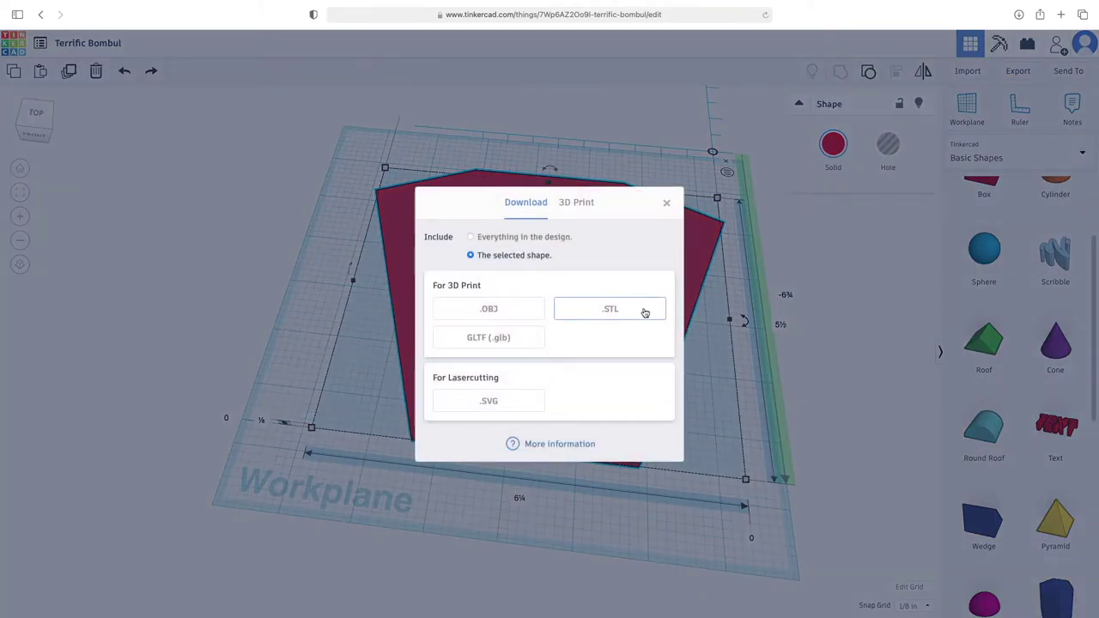
pyautogui.click(613, 310)
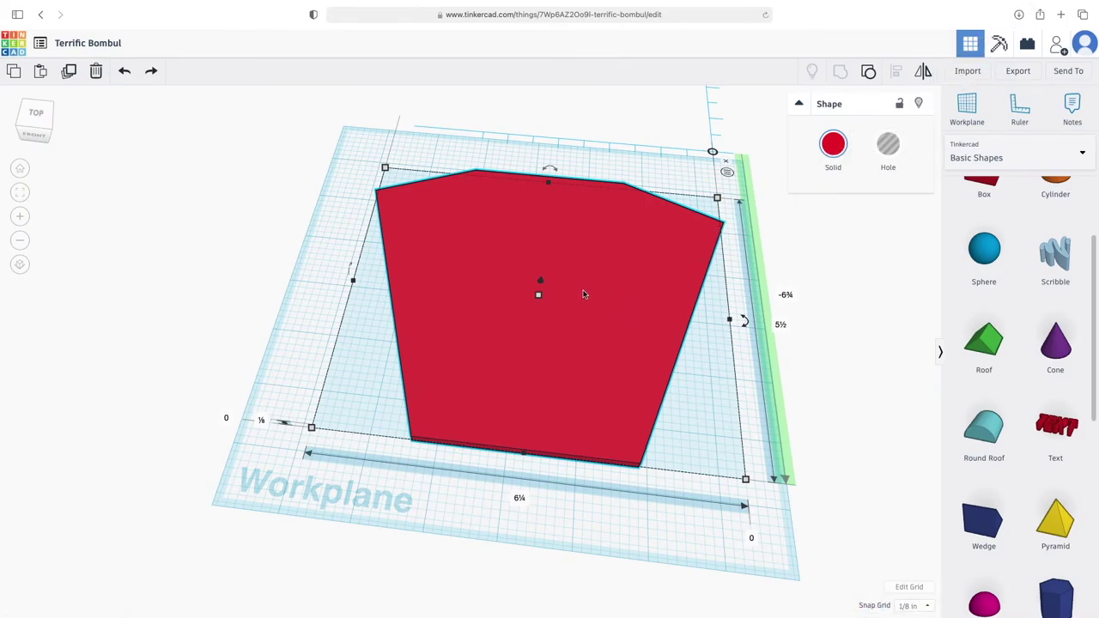
pyautogui.press('ctrl+super+f')
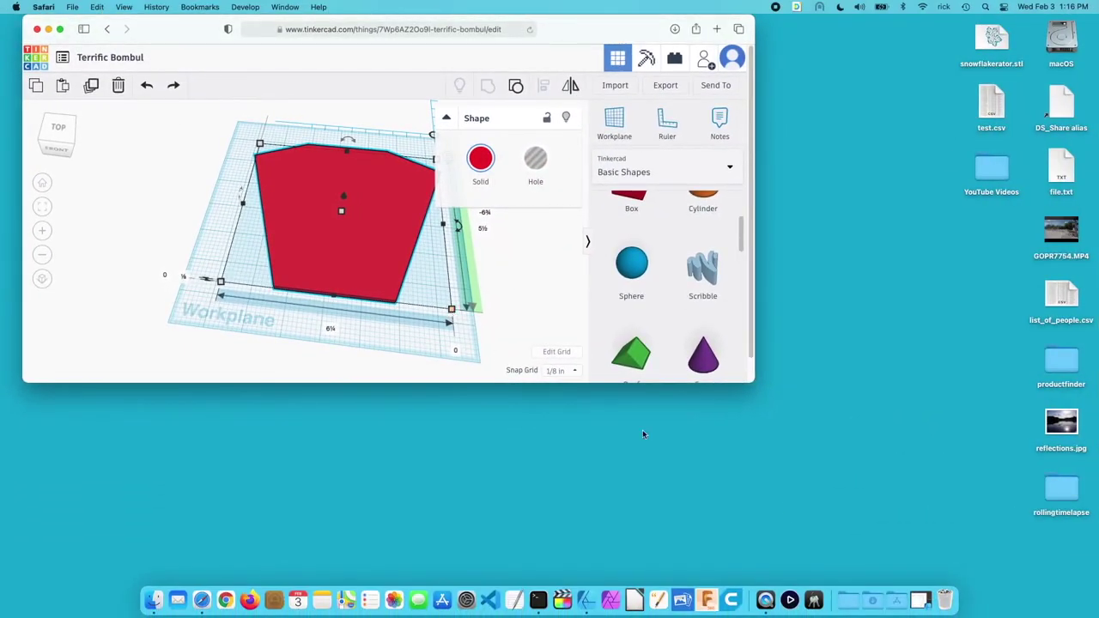
# Step: Load Terrific Bombul.stl onto the Ultimaker Cura build plate
pyautogui.click(732, 593)
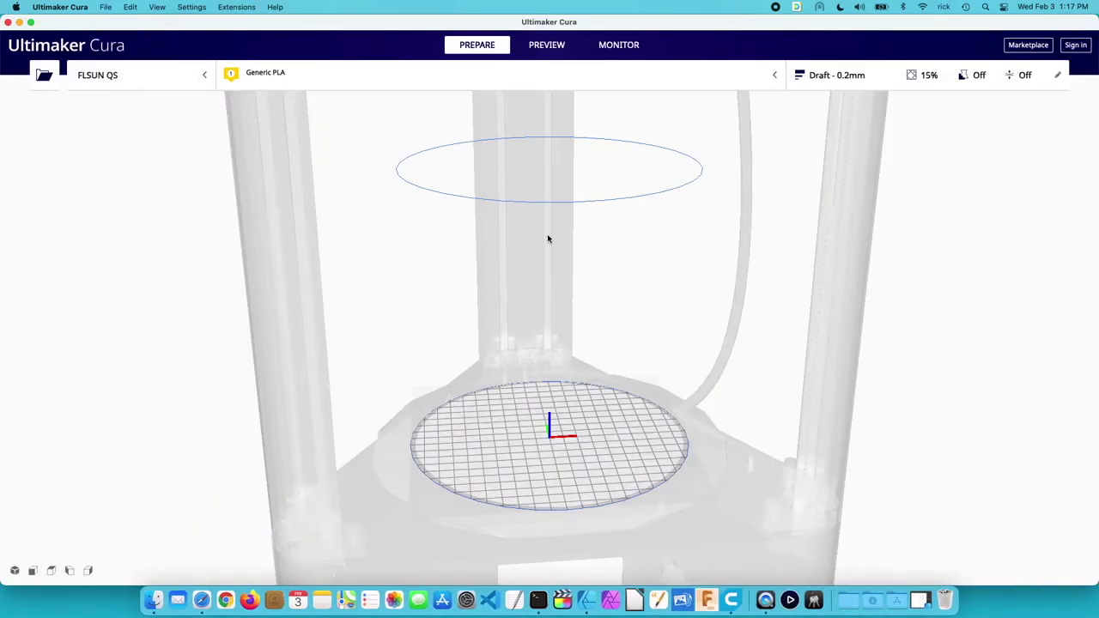
pyautogui.press('super+o')
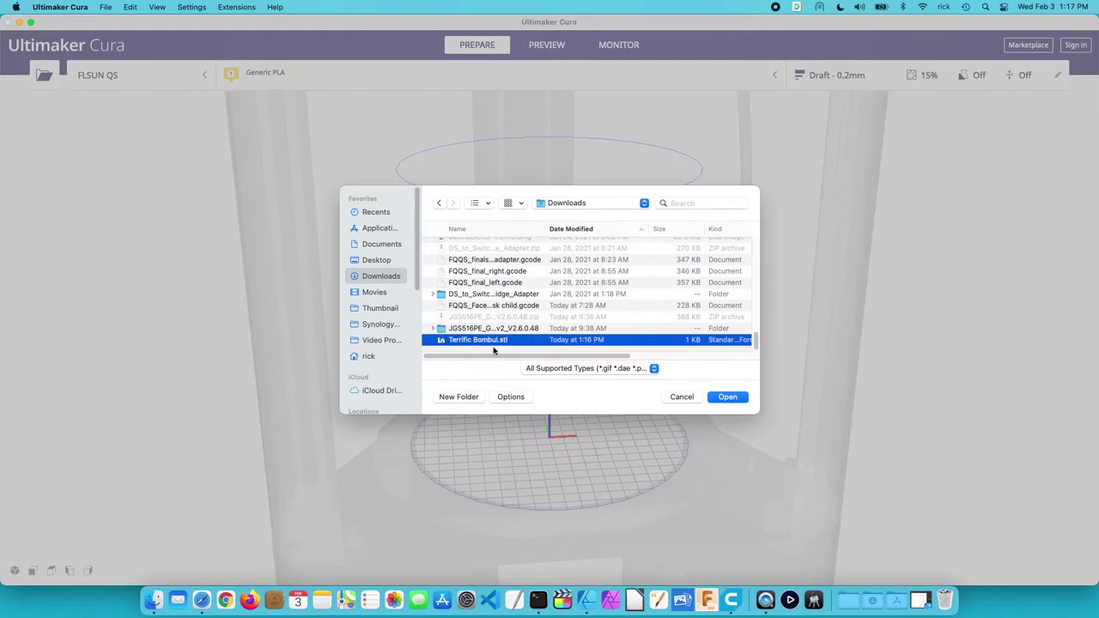
pyautogui.click(729, 397)
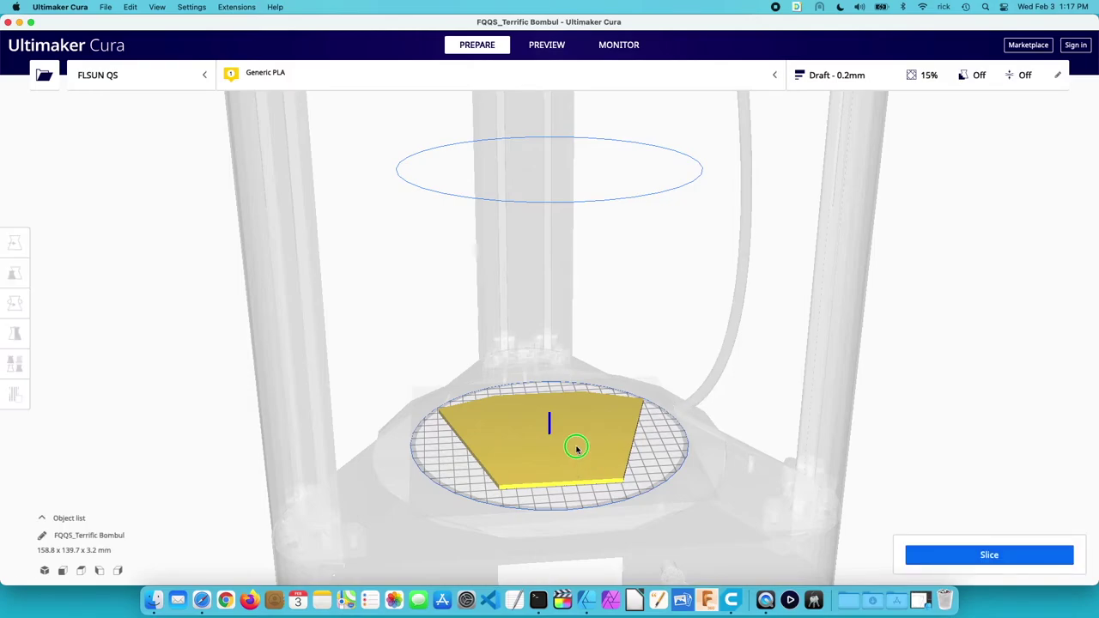
# Step: Select the tapered plate model and bring up the Draft - 0.2mm print settings
pyautogui.moveTo(576, 448)
pyautogui.mouseDown(button='right')
pyautogui.moveTo(570, 486)
pyautogui.moveTo(590, 438)
pyautogui.mouseUp(button='right')
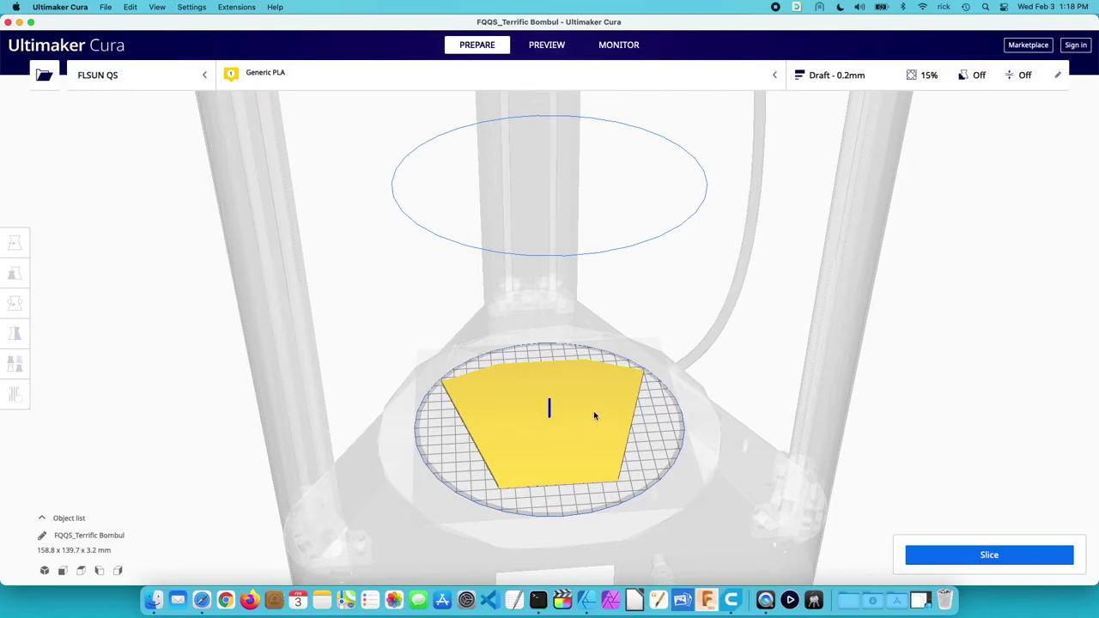
pyautogui.scroll(1, 593, 415)
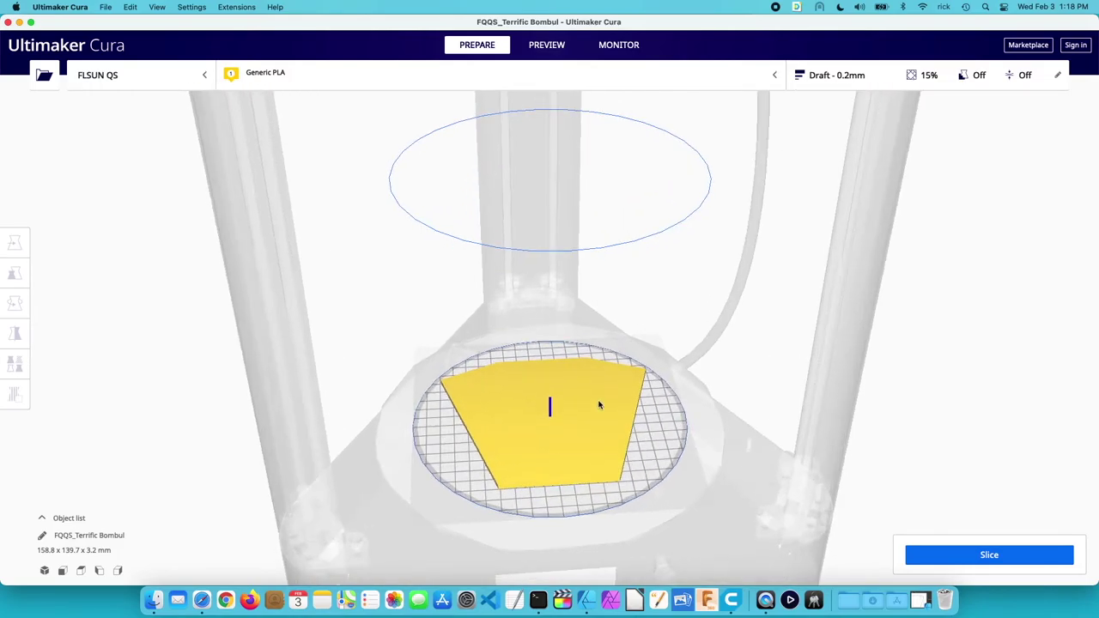
pyautogui.moveTo(600, 404); pyautogui.dragTo(606, 381, button='right')
pyautogui.click(600, 381)
pyautogui.click(846, 75)
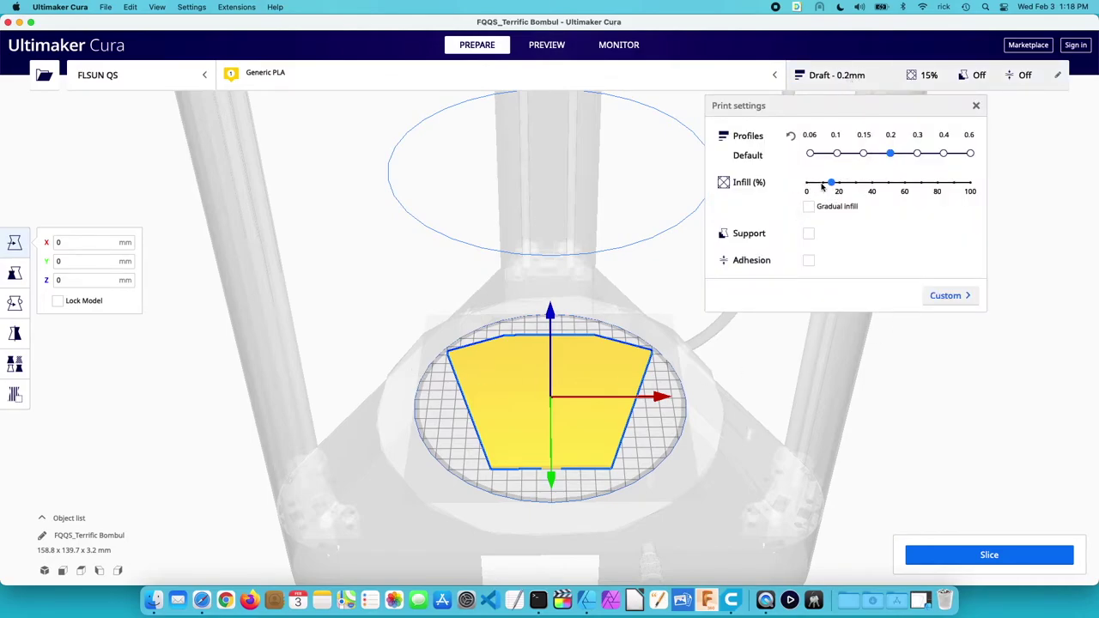
# Step: Search the Custom print settings for 'walls', clear the search, and close the panel
pyautogui.click(949, 295)
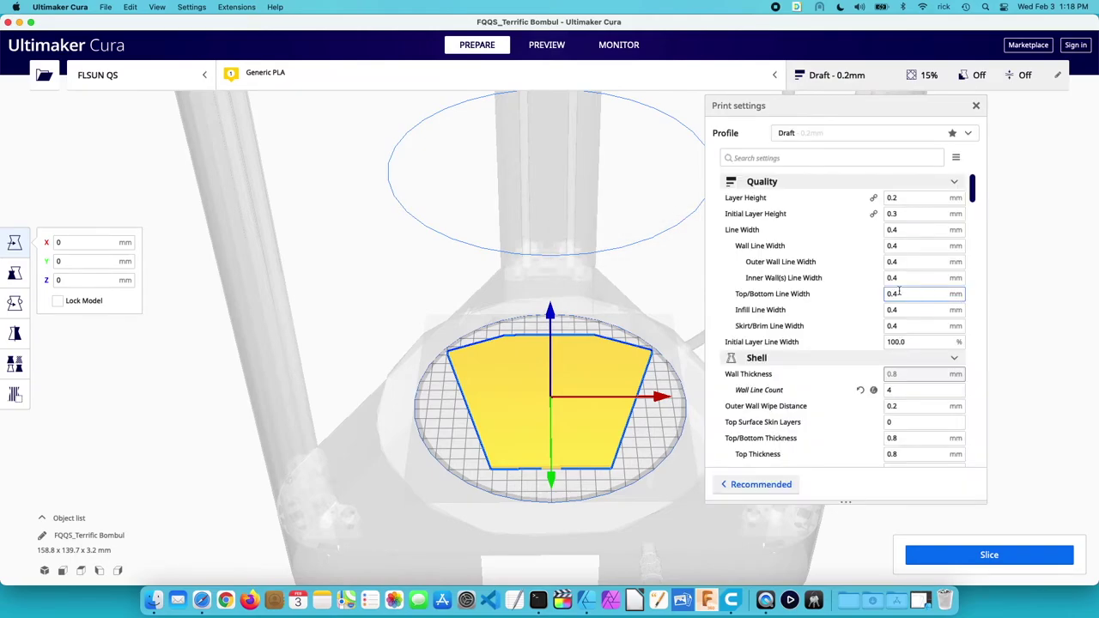
pyautogui.click(798, 162)
pyautogui.write('wal')
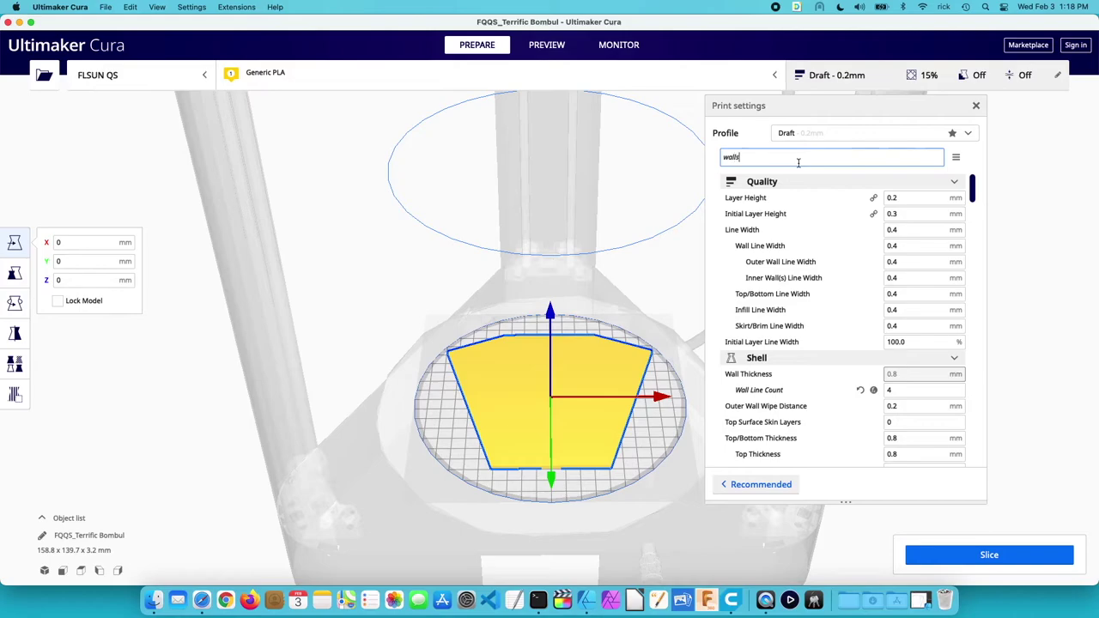
pyautogui.write('ls')
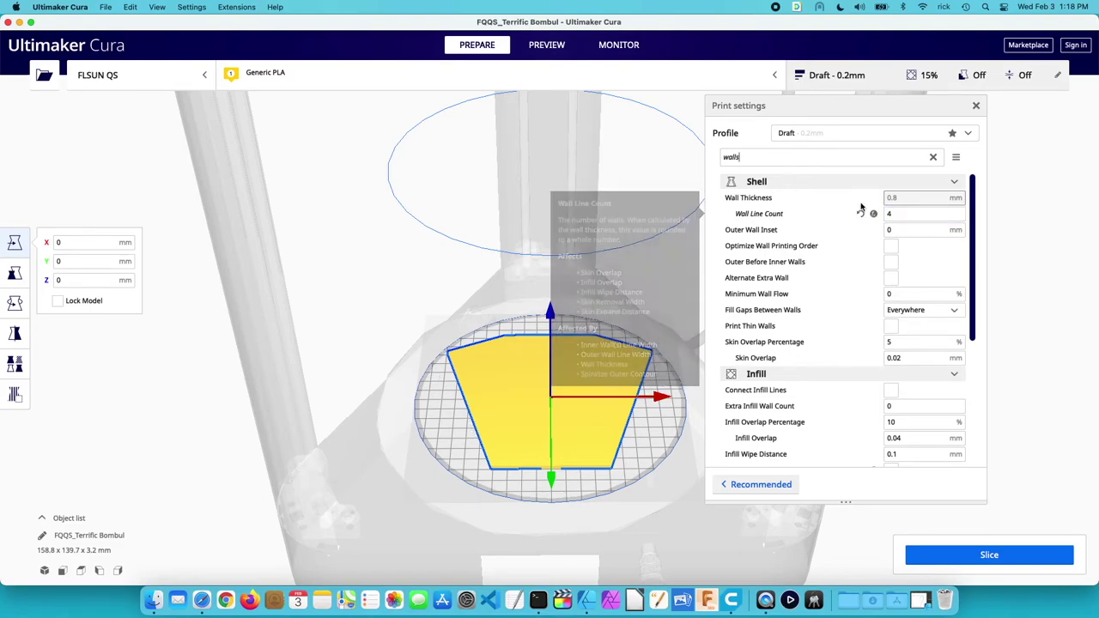
pyautogui.click(933, 157)
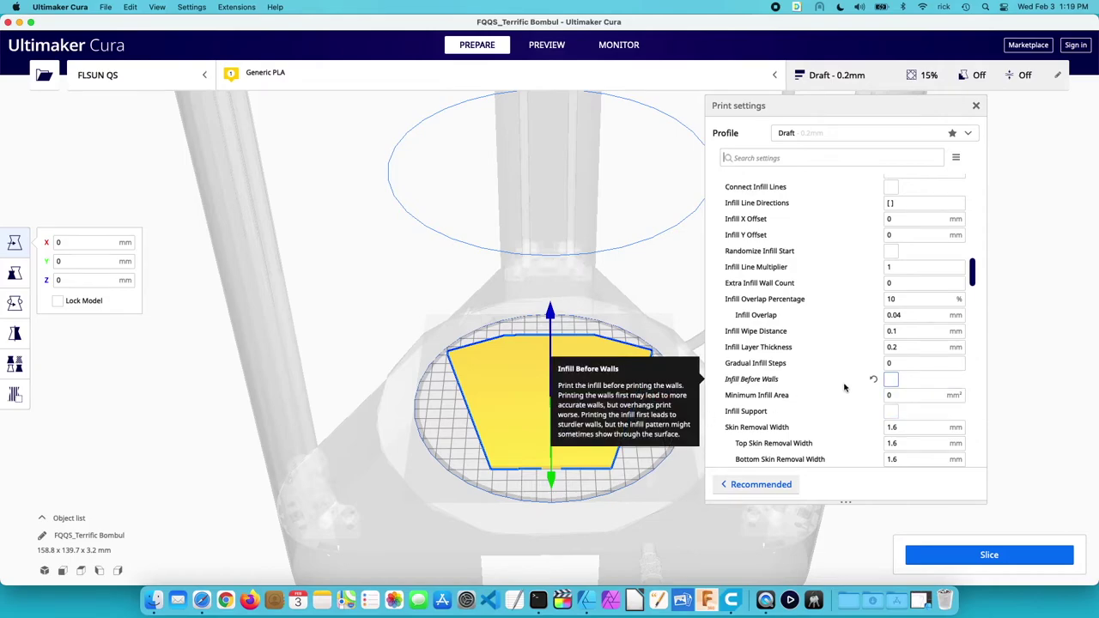
pyautogui.click(977, 105)
# Step: Slice the plate, save FQQS_Terrific Bombul.gcode to Downloads, and return to the browser
pyautogui.click(985, 560)
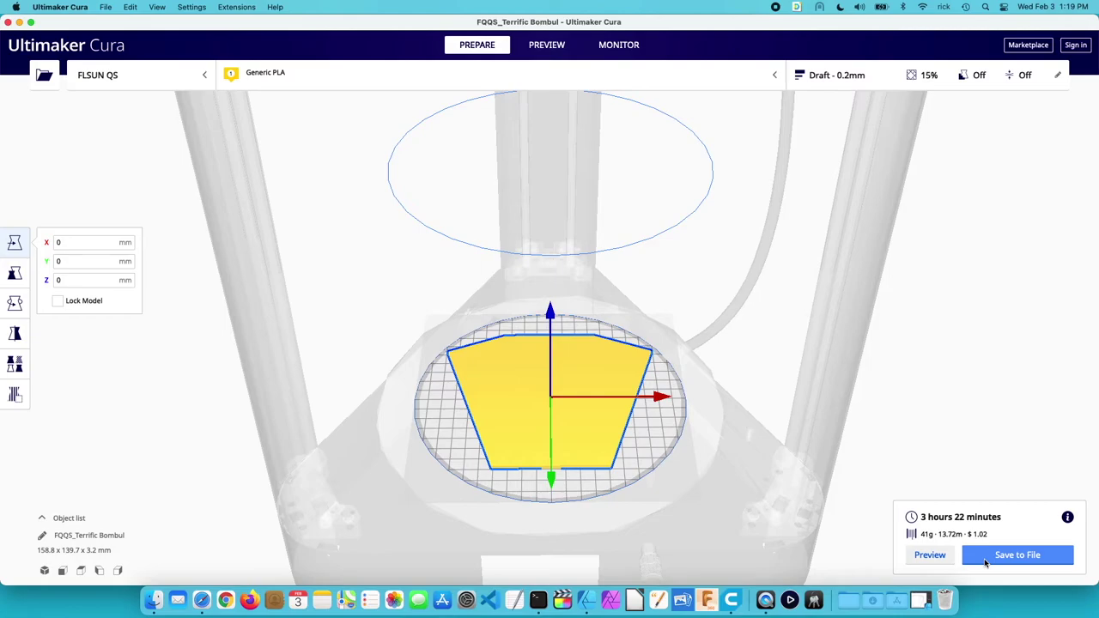
pyautogui.click(982, 557)
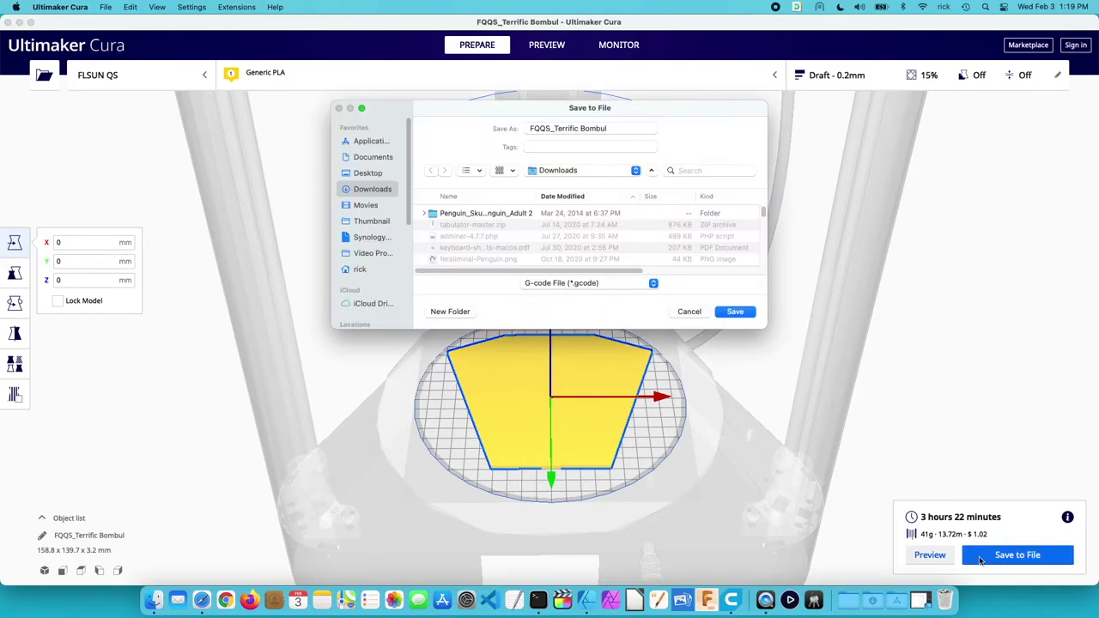
pyautogui.click(735, 310)
pyautogui.click(118, 266)
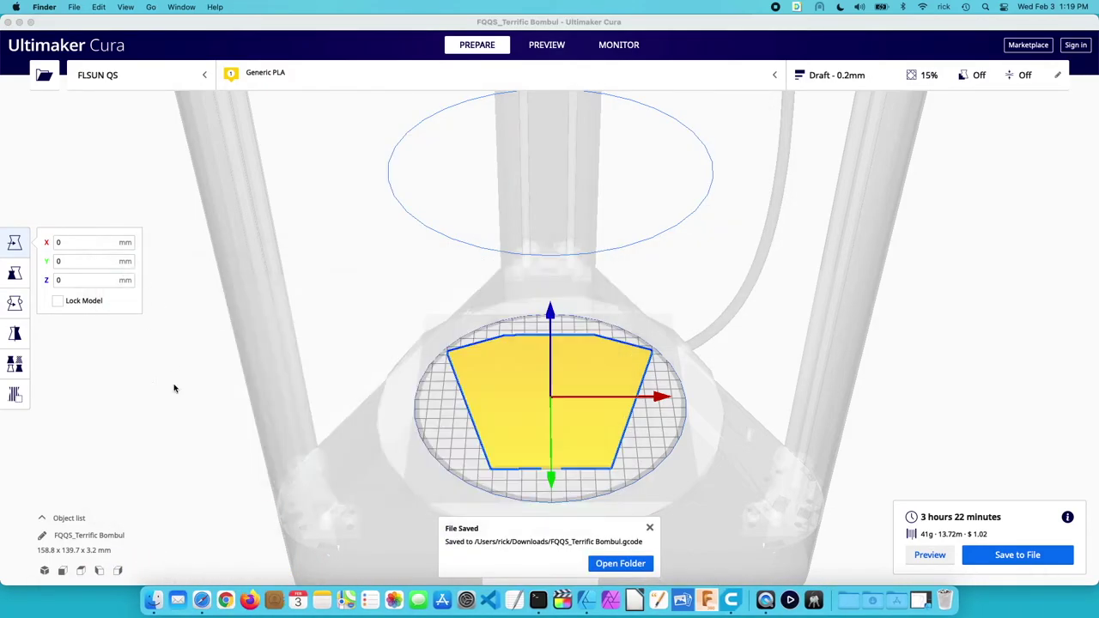
pyautogui.click(206, 571)
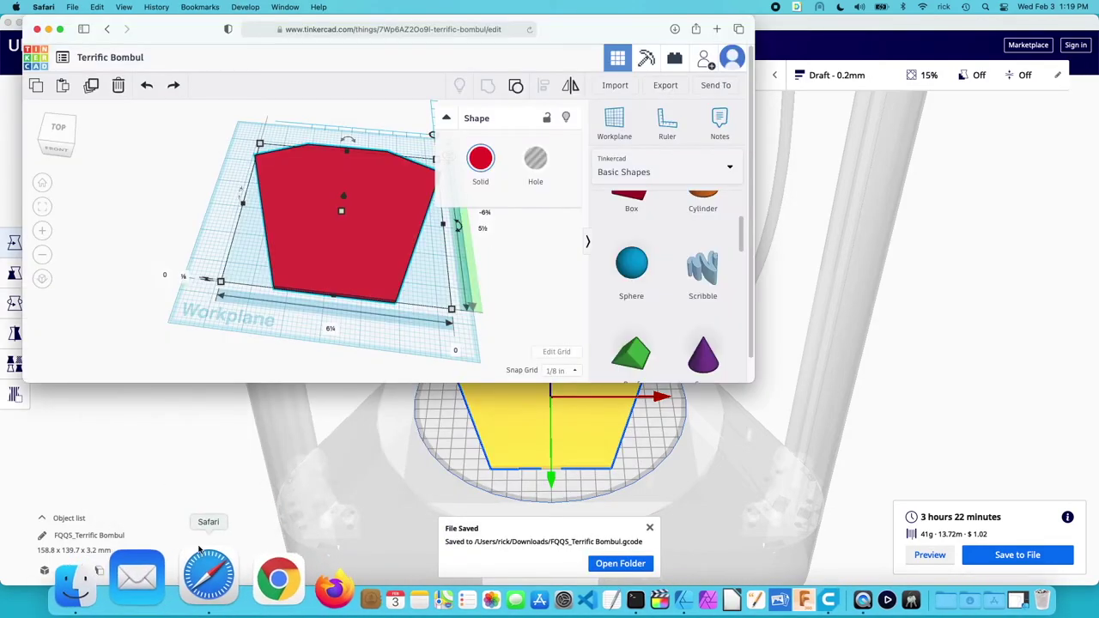
# Step: Open octopi.local in a new, enlarged browser window
pyautogui.press('super+n')
pyautogui.write('octopi.local')
pyautogui.press('Return')
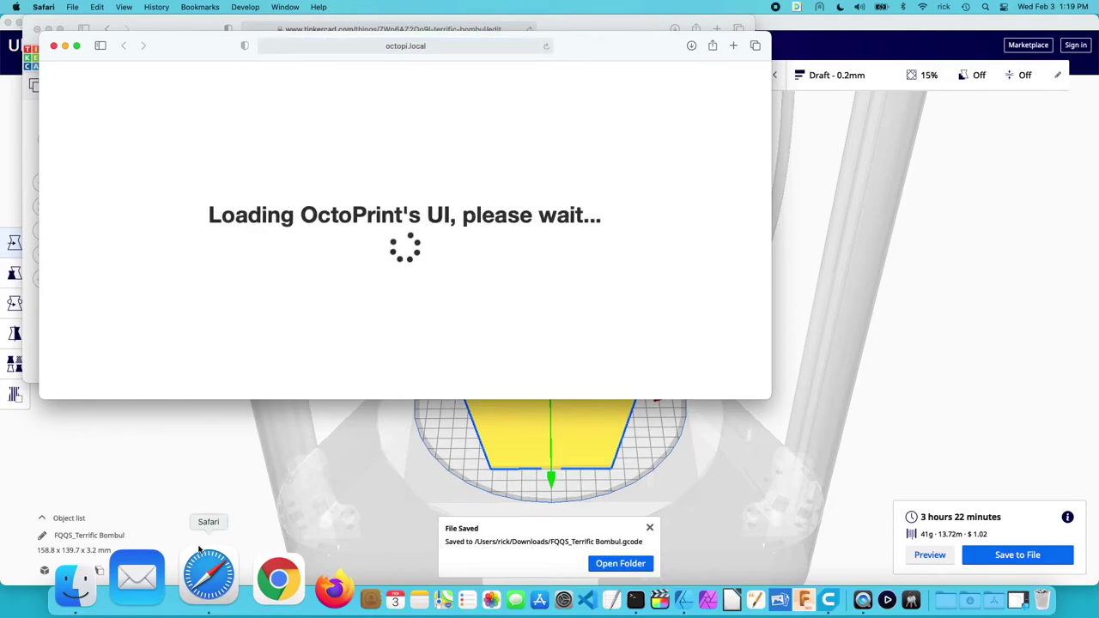
pyautogui.moveTo(771, 398); pyautogui.dragTo(1041, 506)
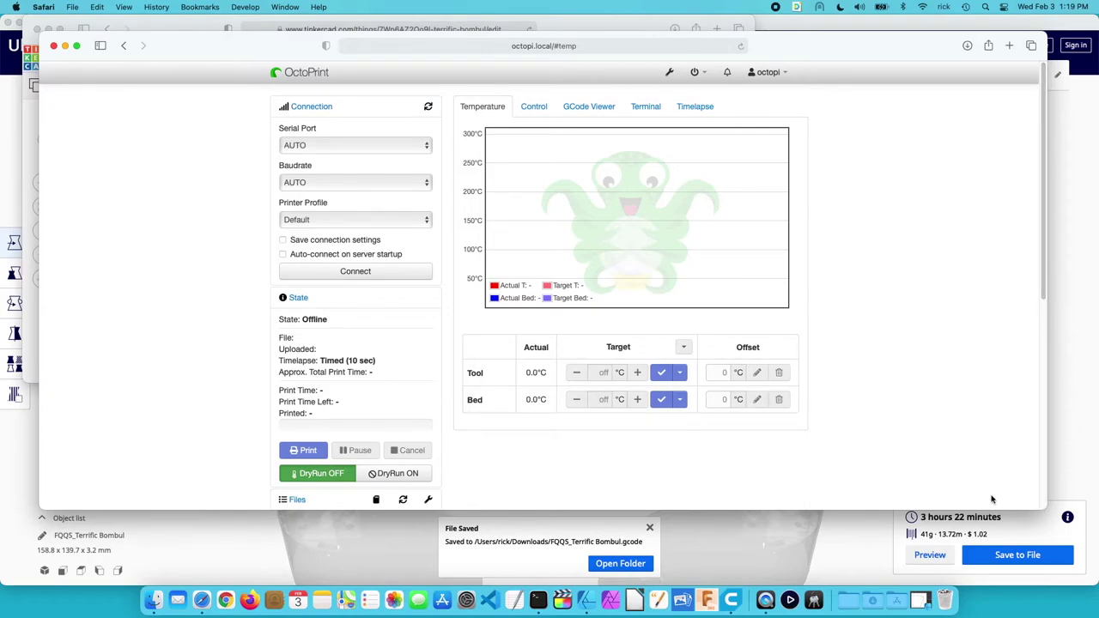
# Step: Upload FQQS_Terrific Bombul.gcode through OctoPrint's Files panel
pyautogui.scroll(-5, 992, 499)
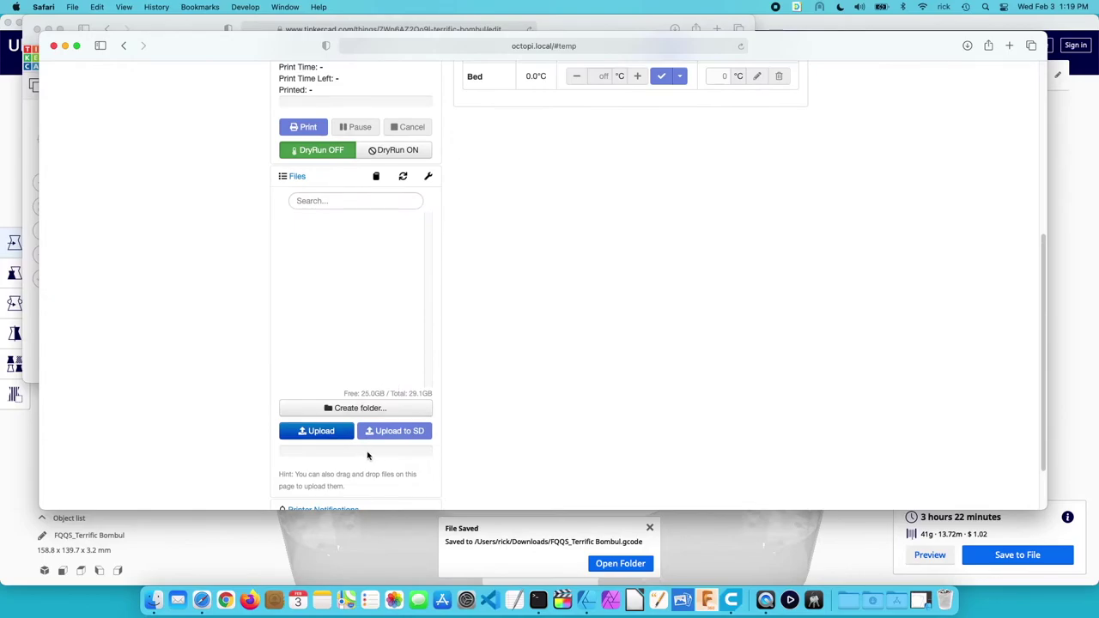
pyautogui.click(342, 441)
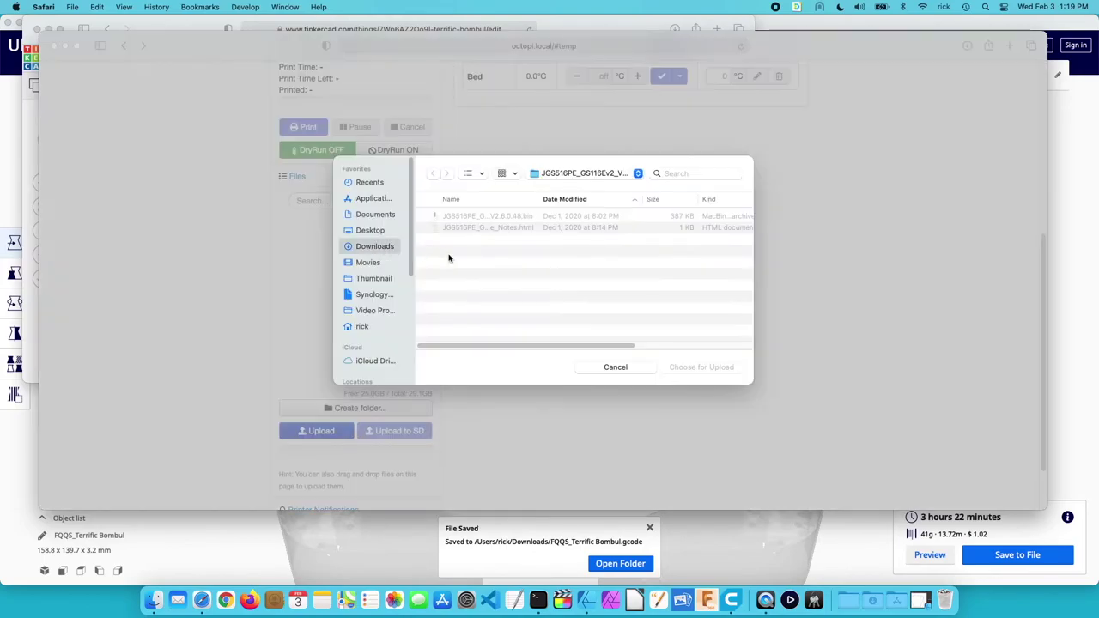
pyautogui.scroll(-10, 515, 320)
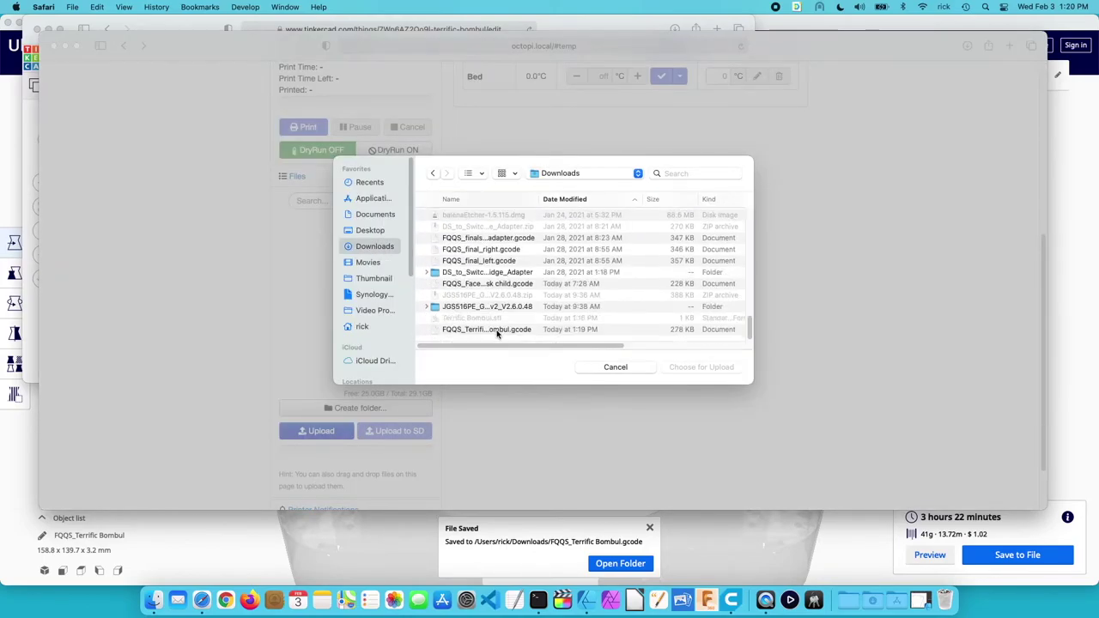
pyautogui.click(539, 331)
pyautogui.click(694, 368)
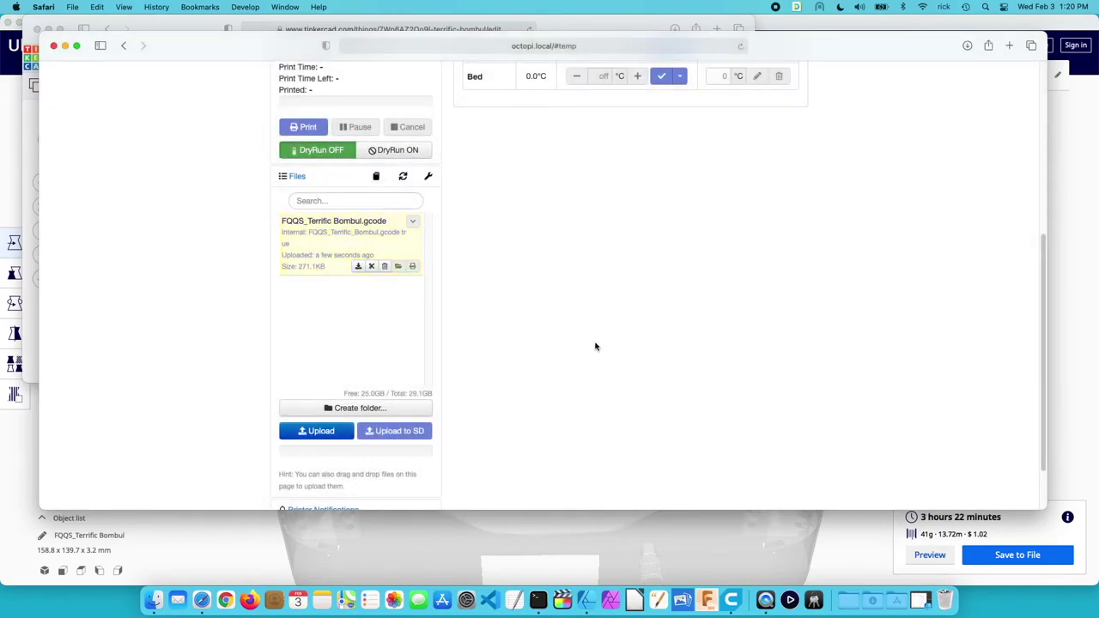
pyautogui.scroll(5, 593, 343)
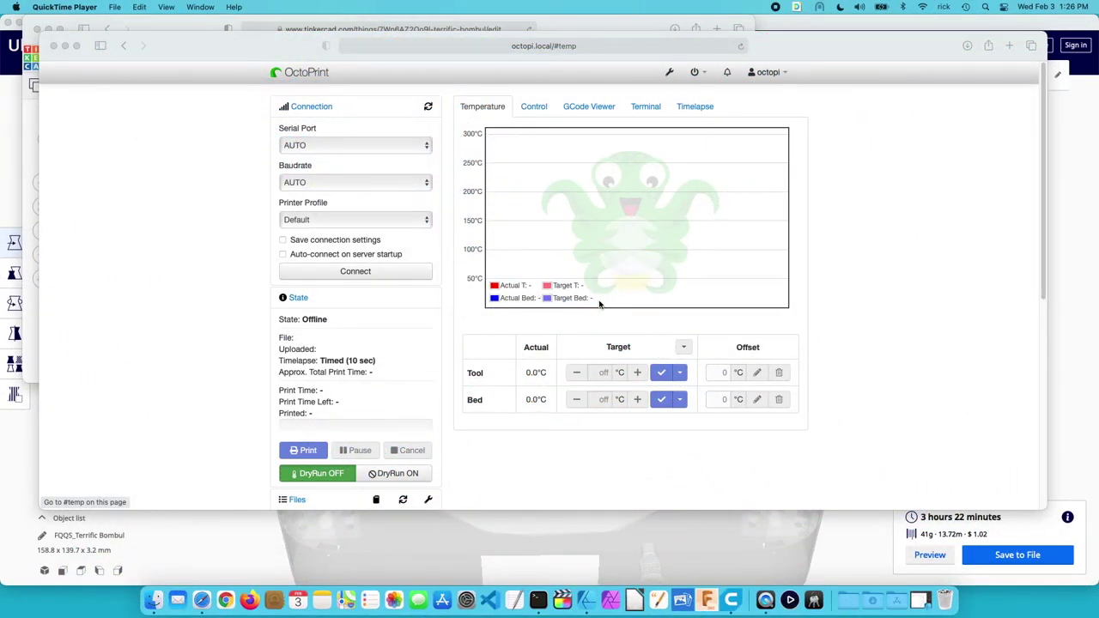
# Step: Connect to the printer and set the bed target temperature to 60 °C
pyautogui.click(400, 271)
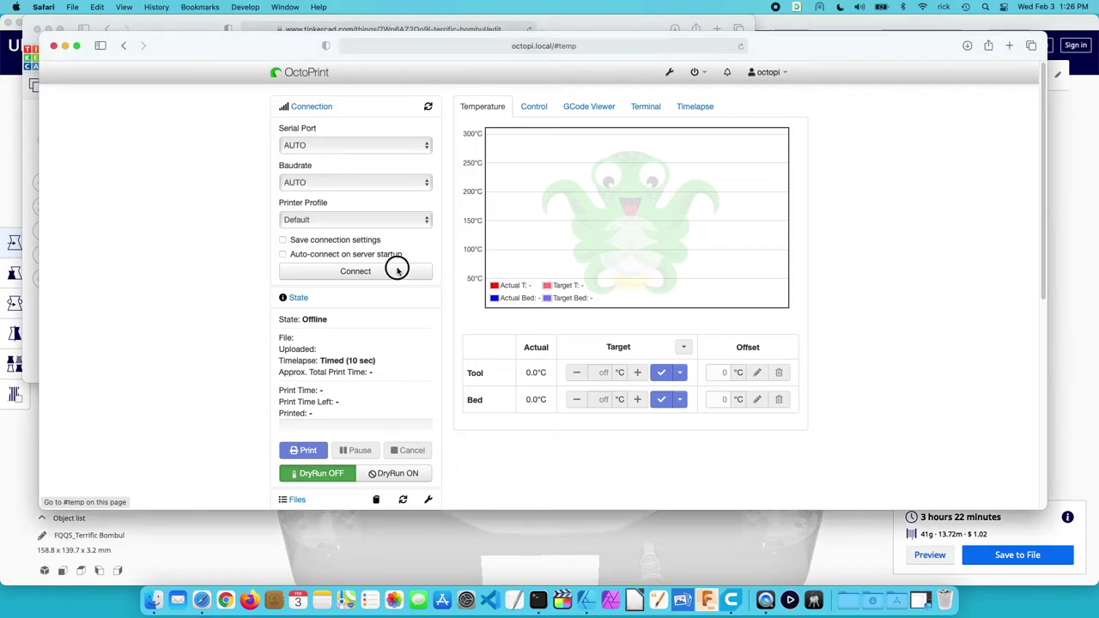
pyautogui.click(397, 271)
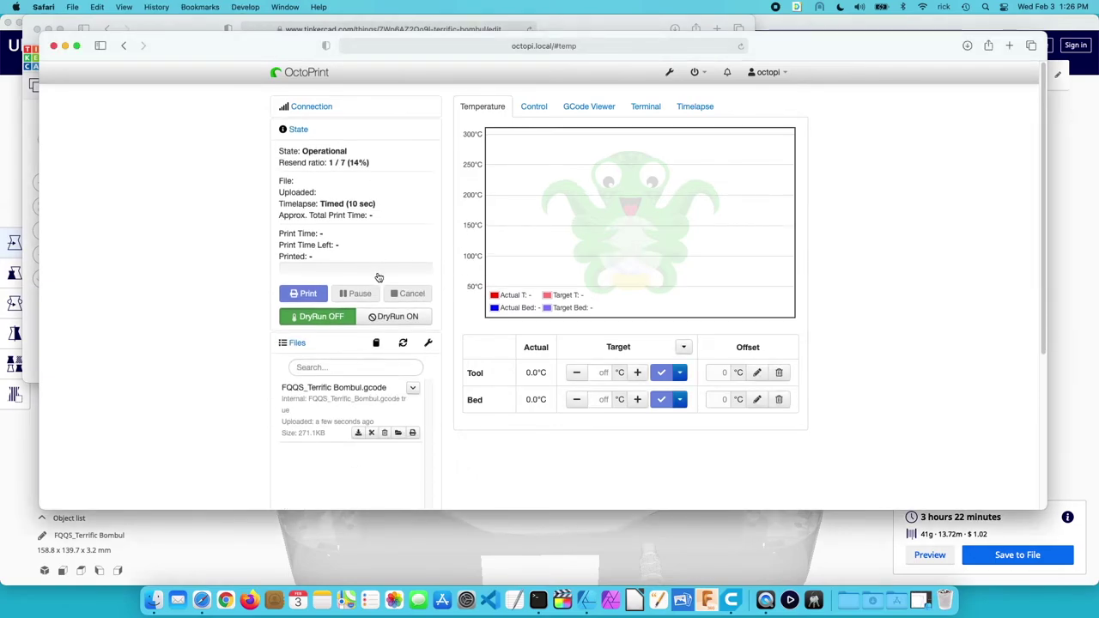
pyautogui.click(603, 399)
pyautogui.write('60')
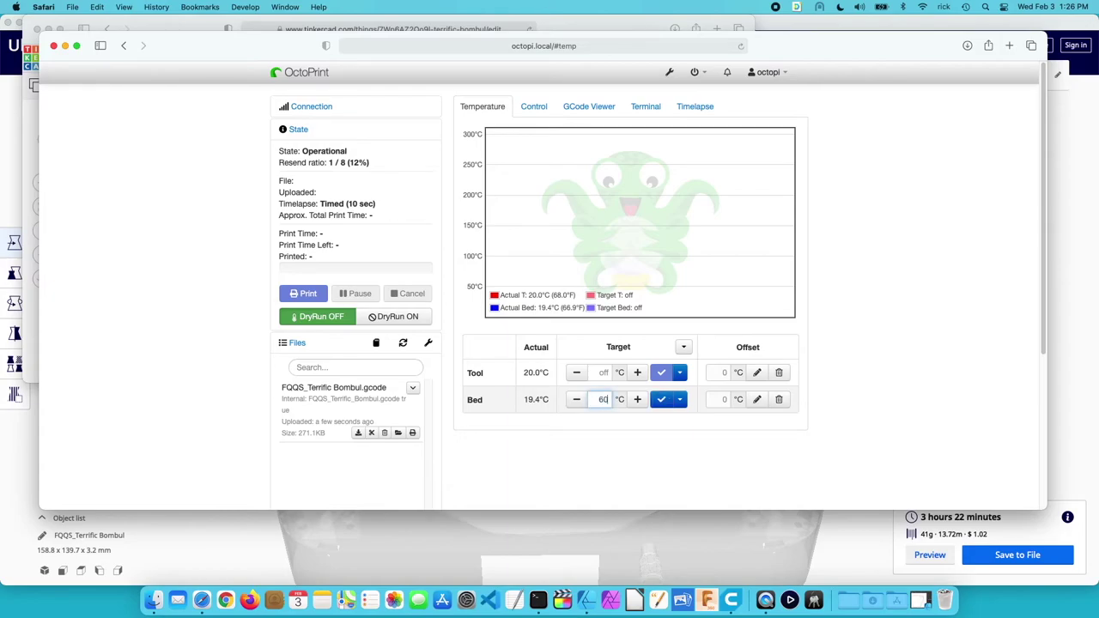
pyautogui.click(661, 400)
# Step: Set the nozzle target temperature to 200 °C
pyautogui.click(602, 374)
pyautogui.write('200')
pyautogui.click(663, 374)
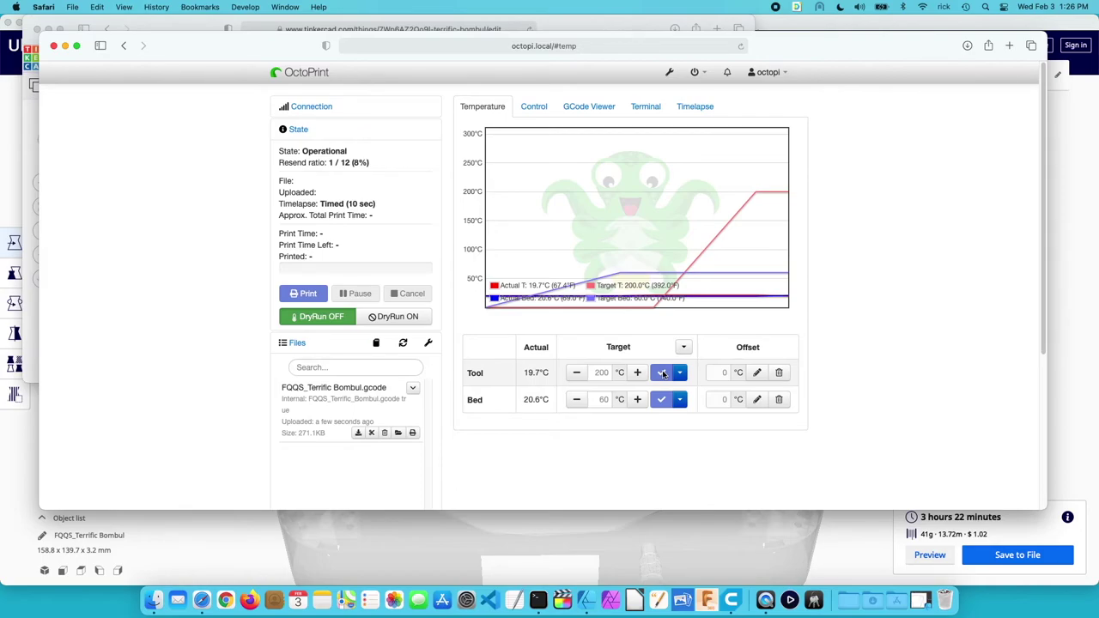
# Step: Check the Timelapse tab, then show the Control tab's live webcam and jog controls
pyautogui.click(536, 107)
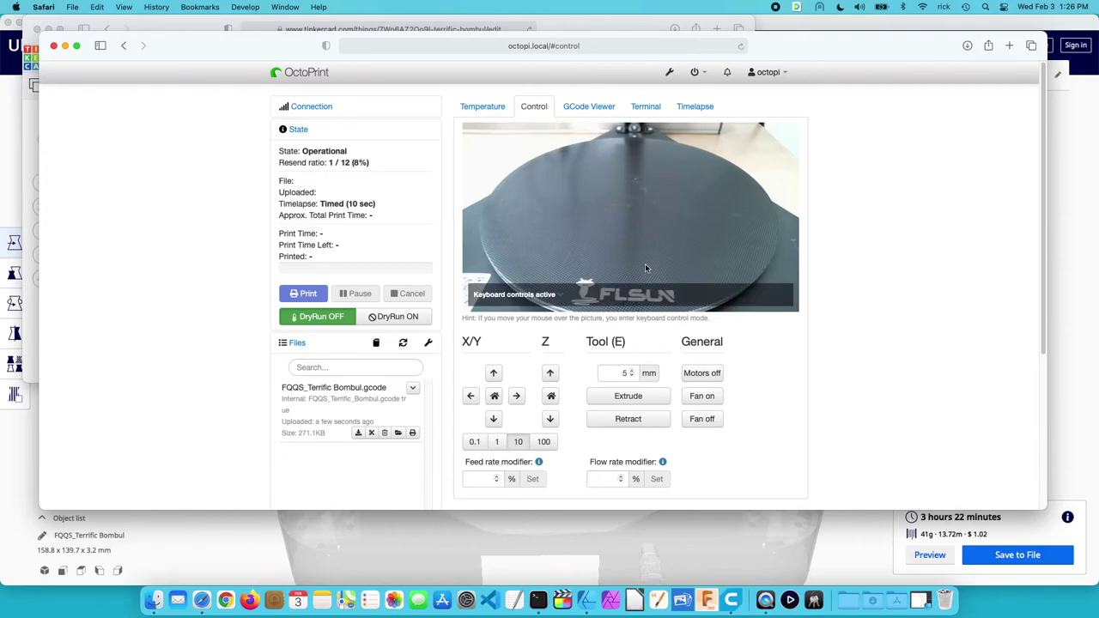
pyautogui.click(695, 107)
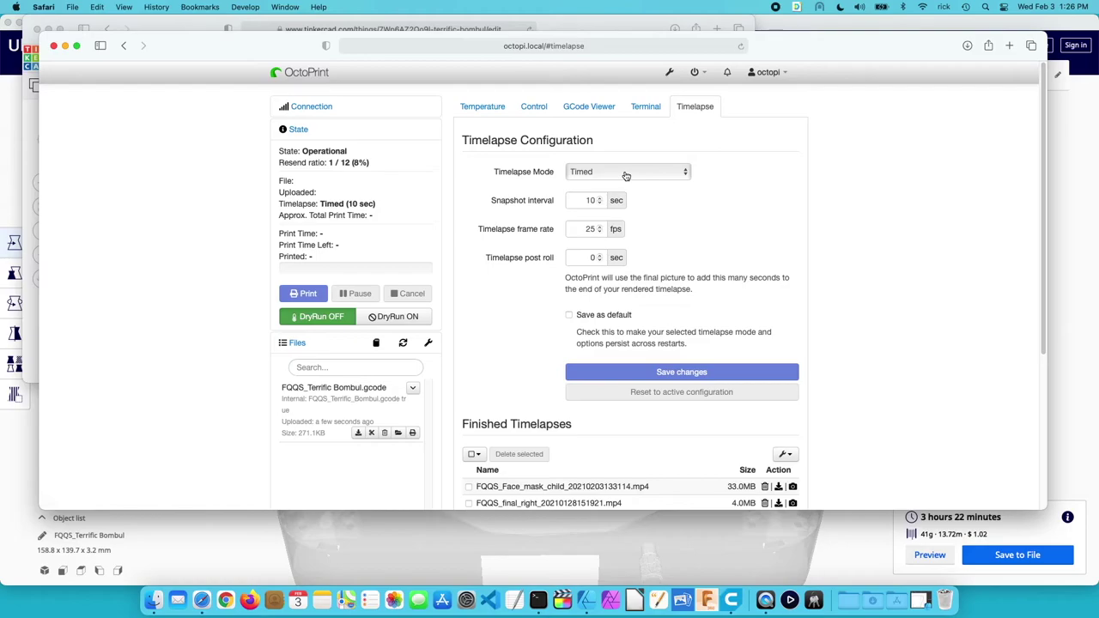
pyautogui.click(498, 115)
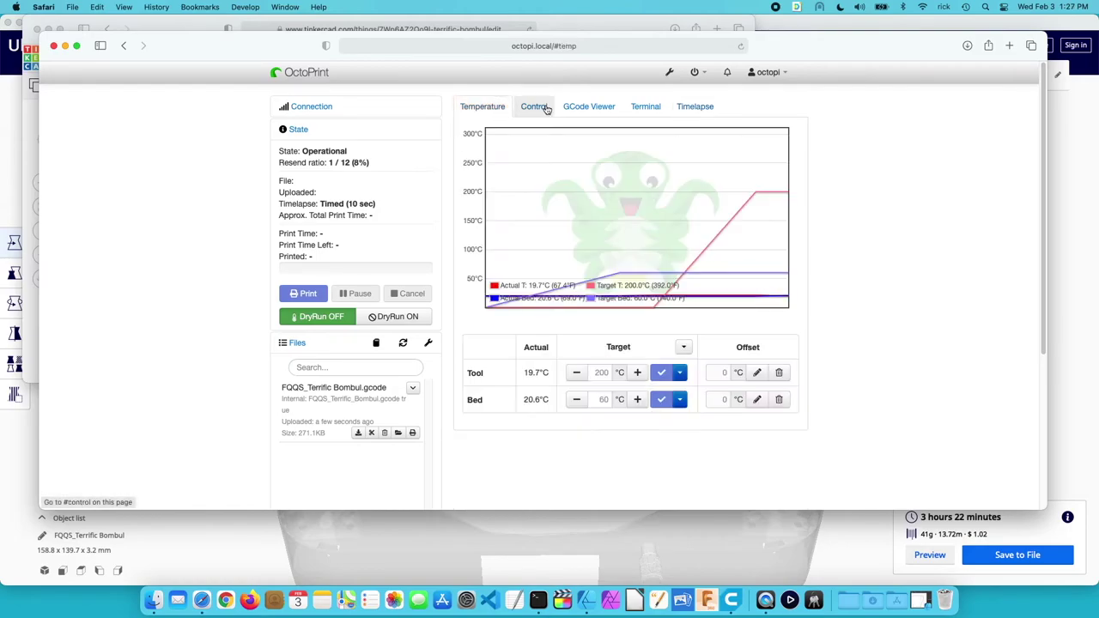
pyautogui.click(533, 109)
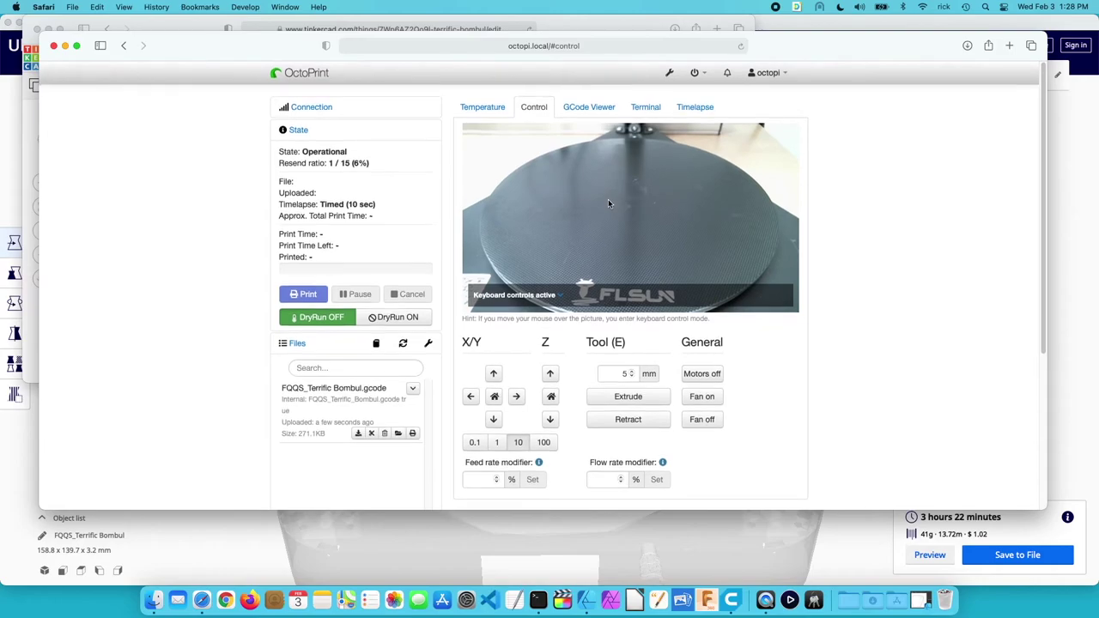
# Step: Start printing FQQS_Terrific Bombul.gcode from the Files list
pyautogui.click(498, 110)
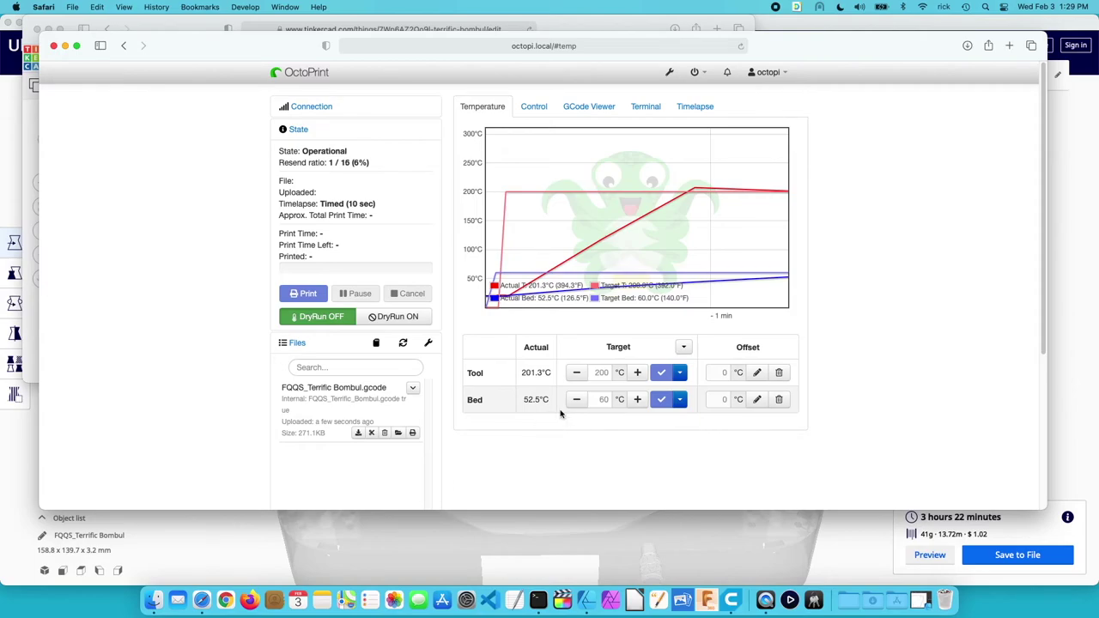
pyautogui.click(412, 433)
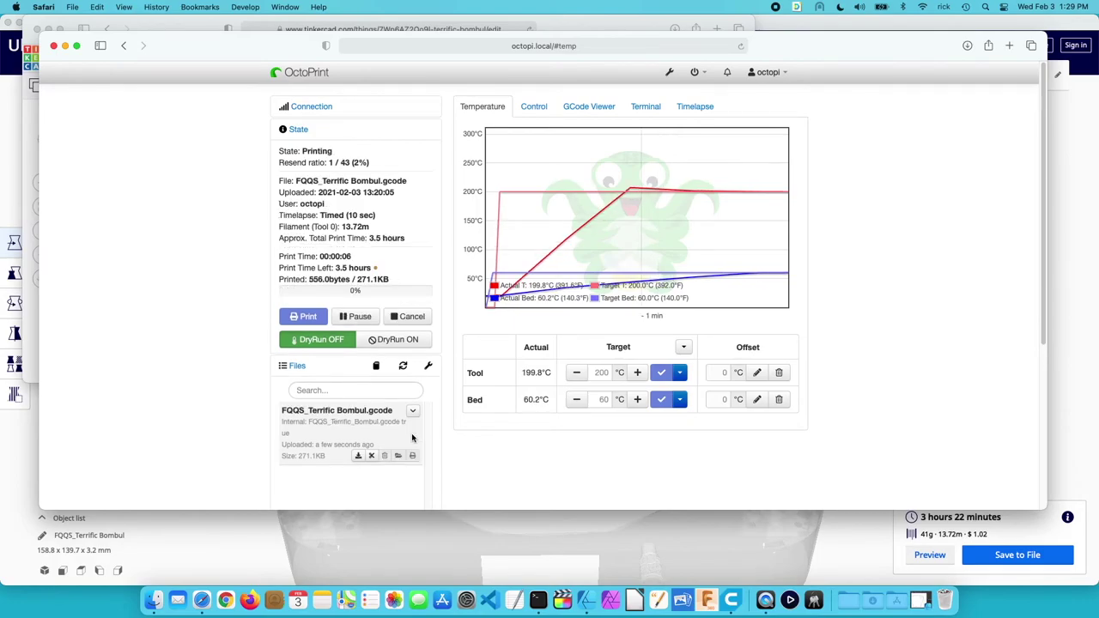